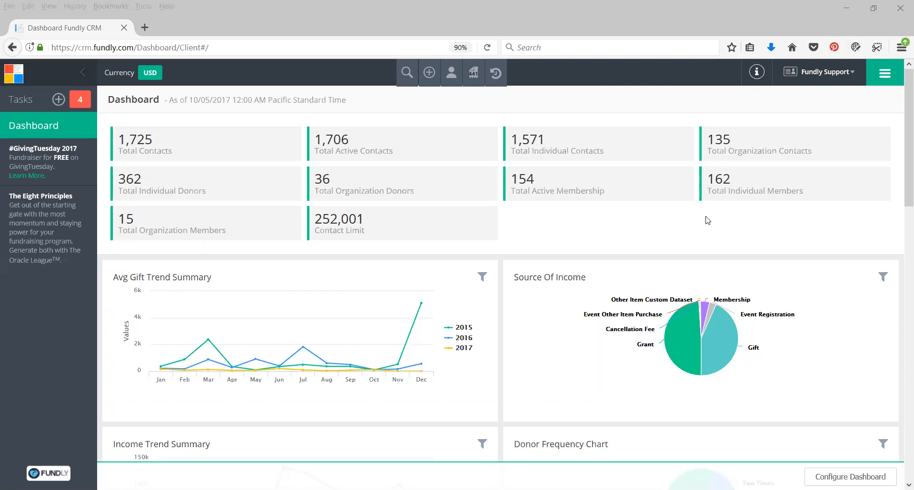
# Filter the Source Of Income chart to 2017 and inspect the amounts of its Grant, Gift and Event Registration slices
pyautogui.scroll(-2, 683, 240)
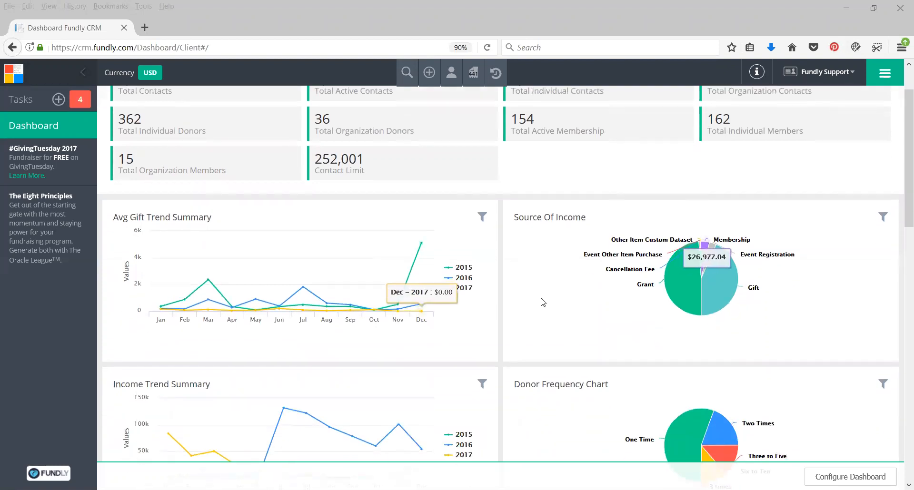
pyautogui.click(883, 217)
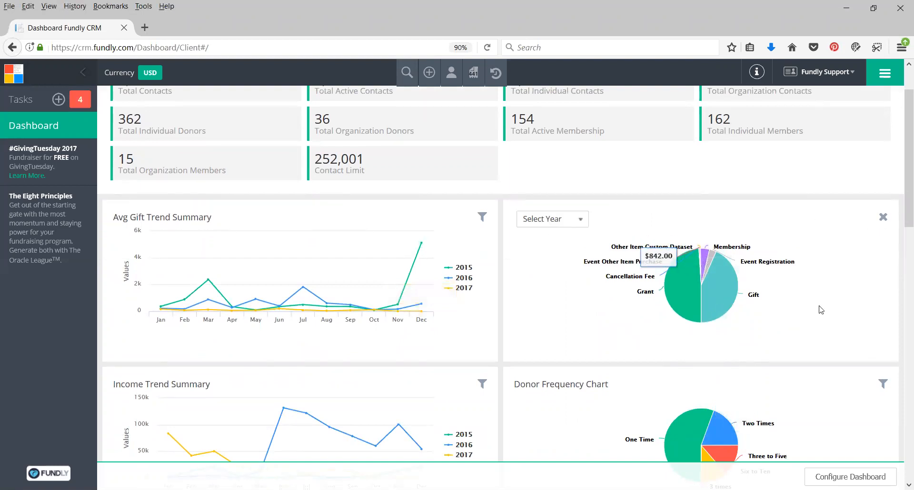
pyautogui.click(551, 219)
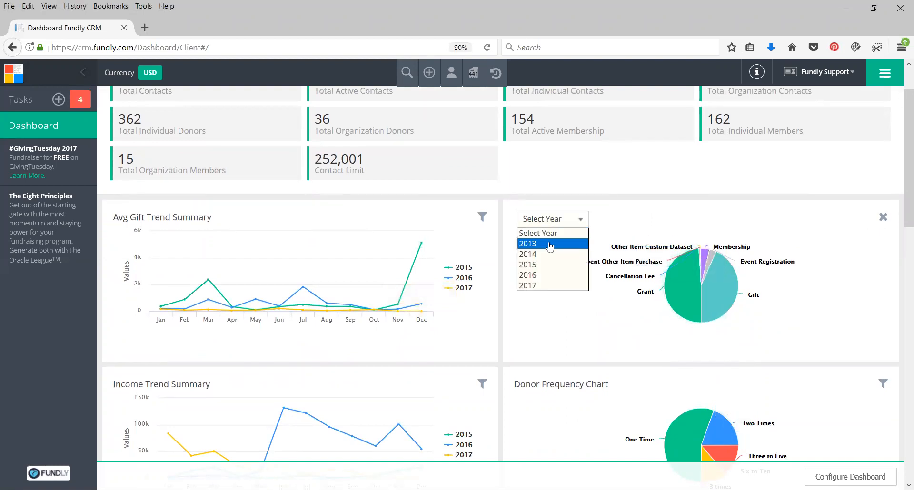
pyautogui.click(550, 286)
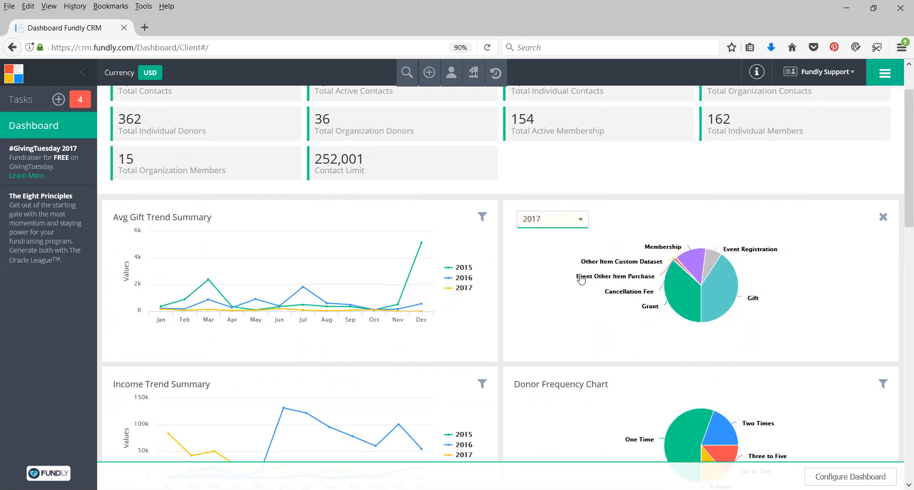
pyautogui.moveTo(688, 298)
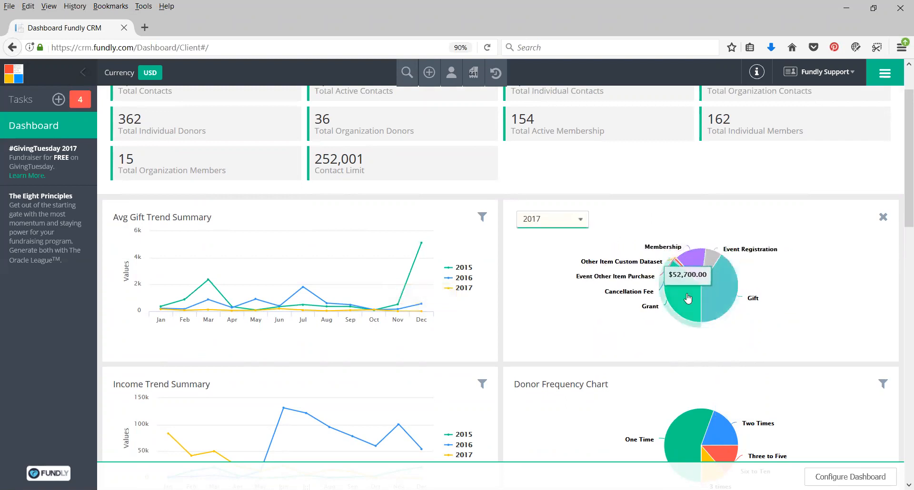
pyautogui.moveTo(720, 301)
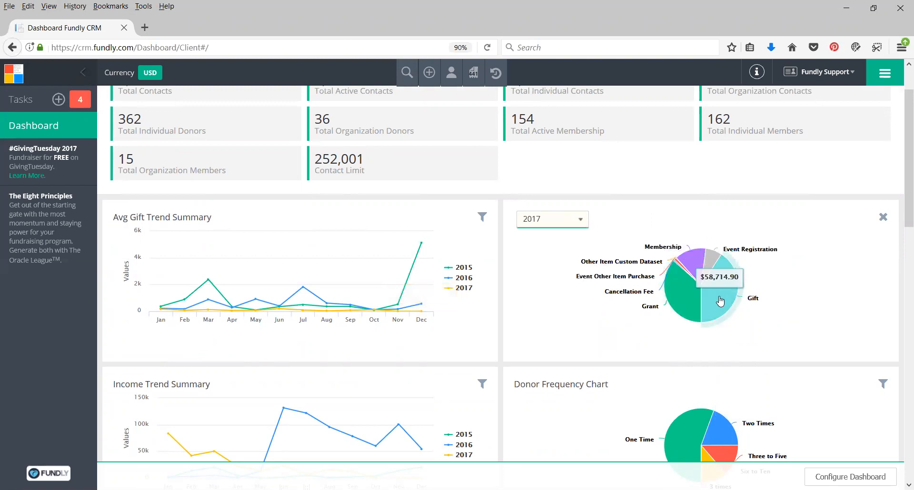
pyautogui.moveTo(722, 257)
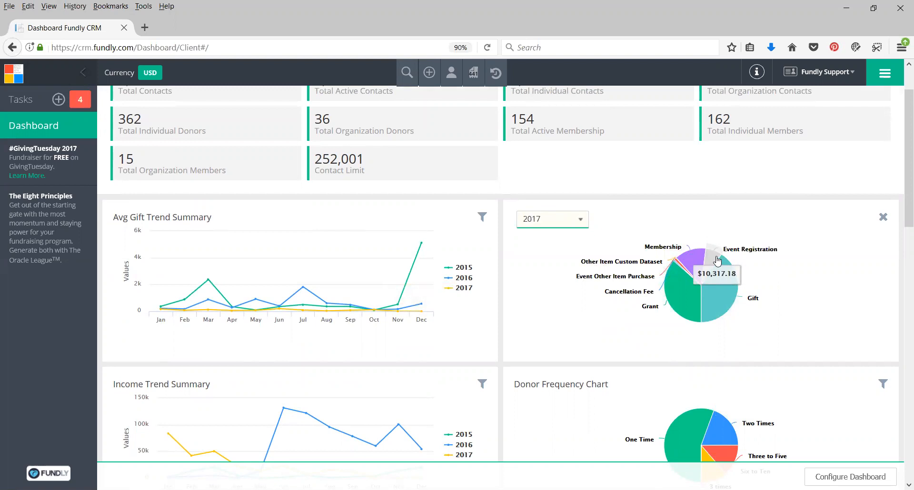
pyautogui.click(581, 220)
pyautogui.click(883, 218)
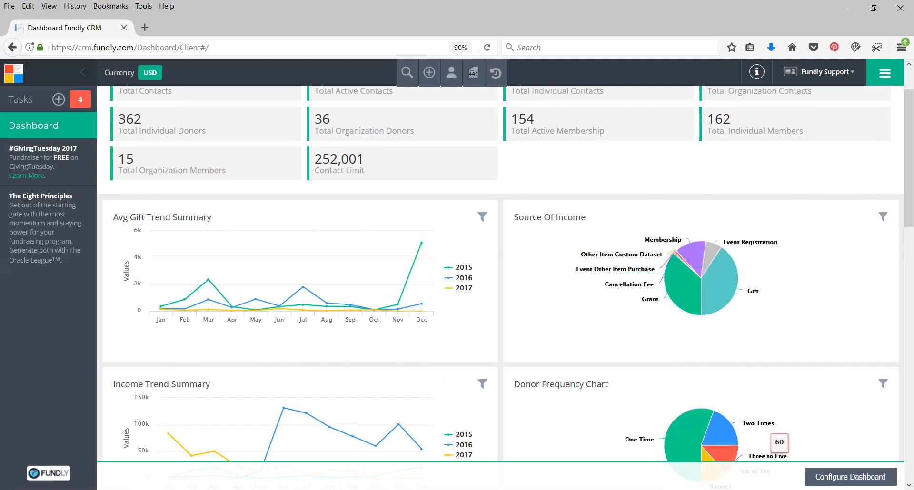
# Open the dashboard configuration and review the available charts, toggling Income Trend Summary off and back on
pyautogui.click(850, 477)
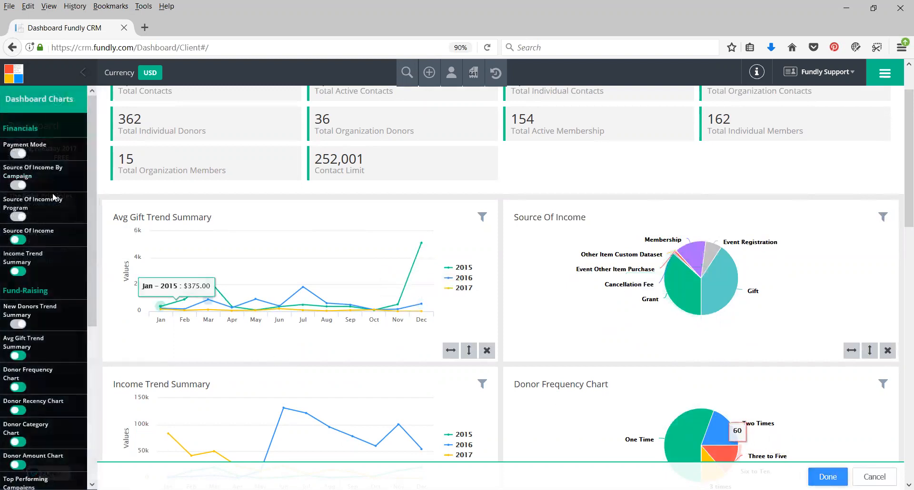
pyautogui.click(19, 273)
pyautogui.click(19, 272)
pyautogui.scroll(-5, 38, 175)
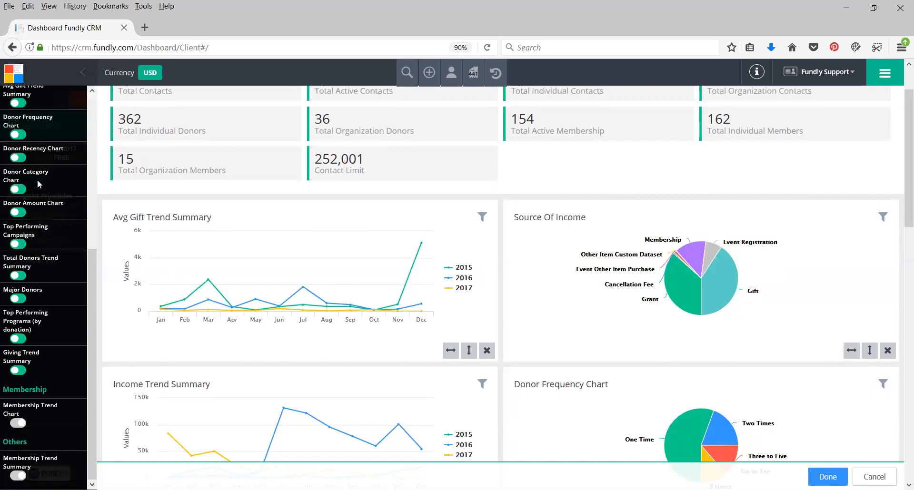
pyautogui.moveTo(360, 242)
pyautogui.moveTo(94, 381); pyautogui.dragTo(74, 239)
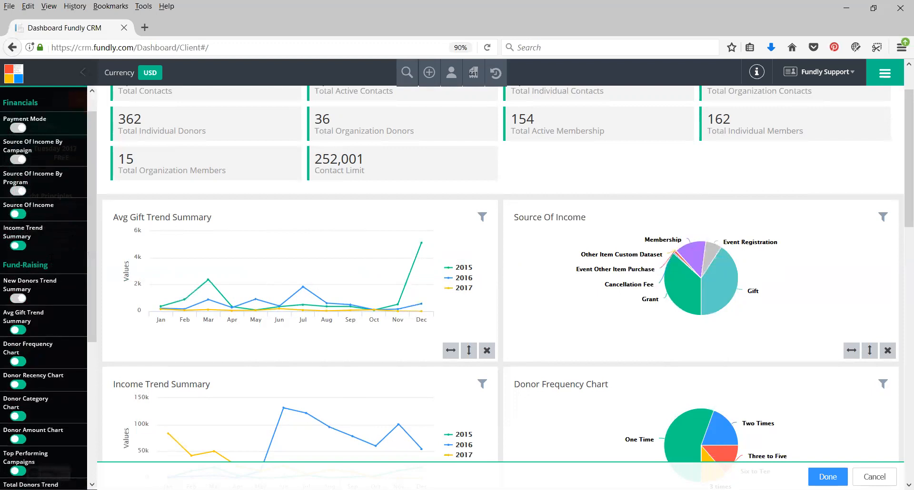
pyautogui.scroll(1, 93, 208)
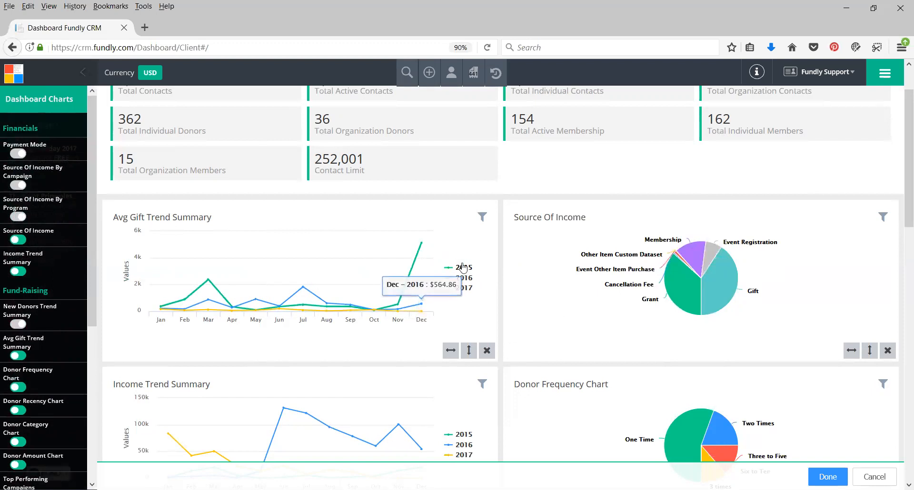
# Swap the positions of the Avg Gift Trend Summary and Source Of Income charts and save the dashboard layout
pyautogui.moveTo(415, 220); pyautogui.dragTo(700, 281)
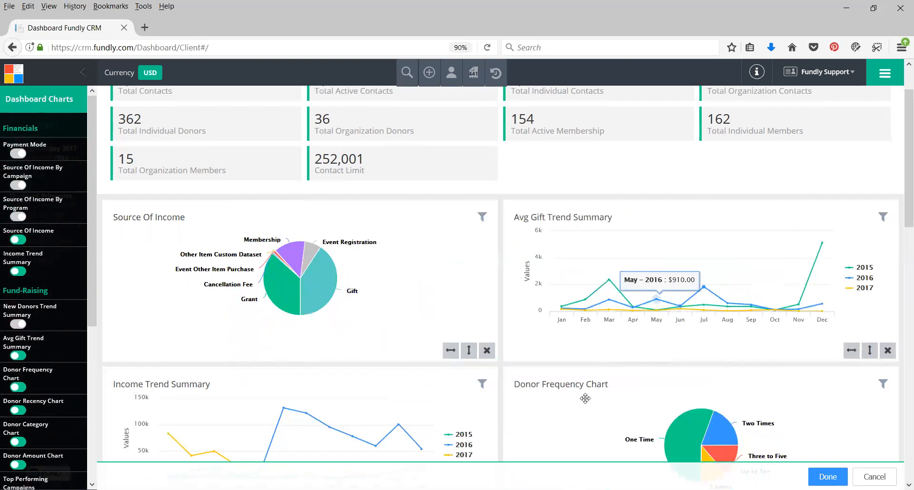
pyautogui.scroll(-15, 587, 393)
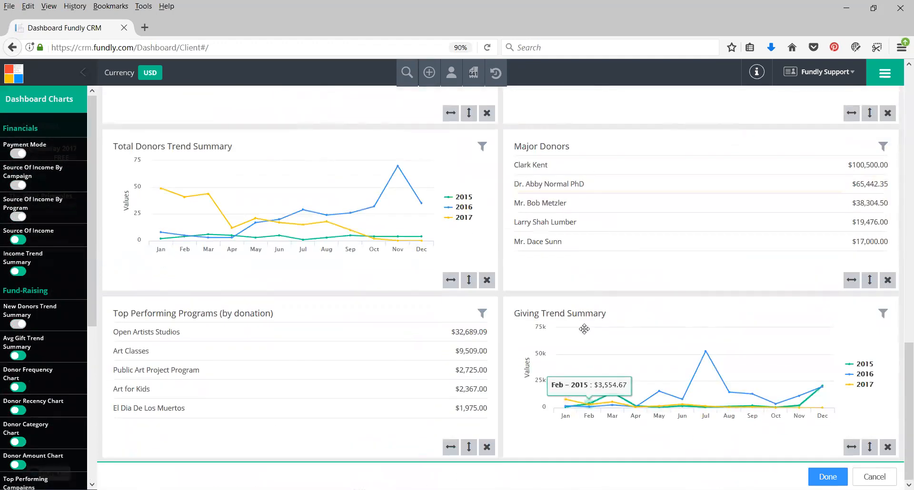
pyautogui.scroll(15, 585, 329)
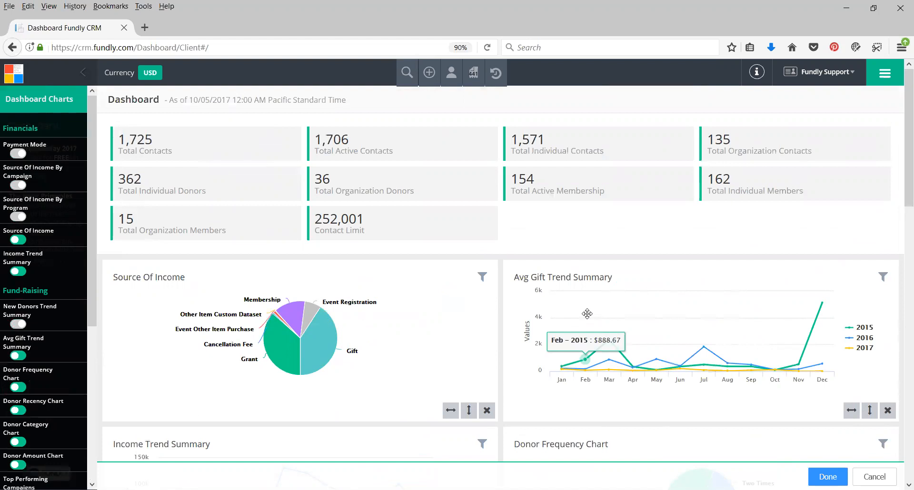
pyautogui.click(828, 476)
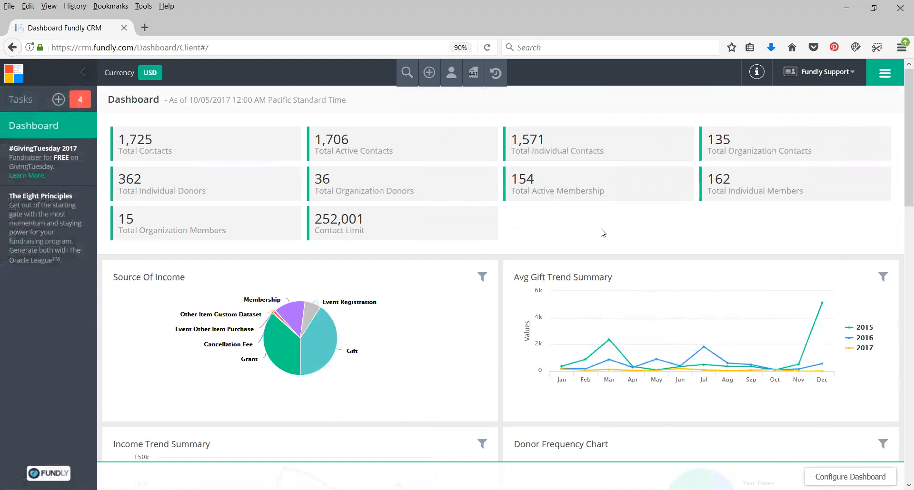
# Go to the Events list and open the active event Lucky Lizard Reptile Fashion Show
pyautogui.click(891, 74)
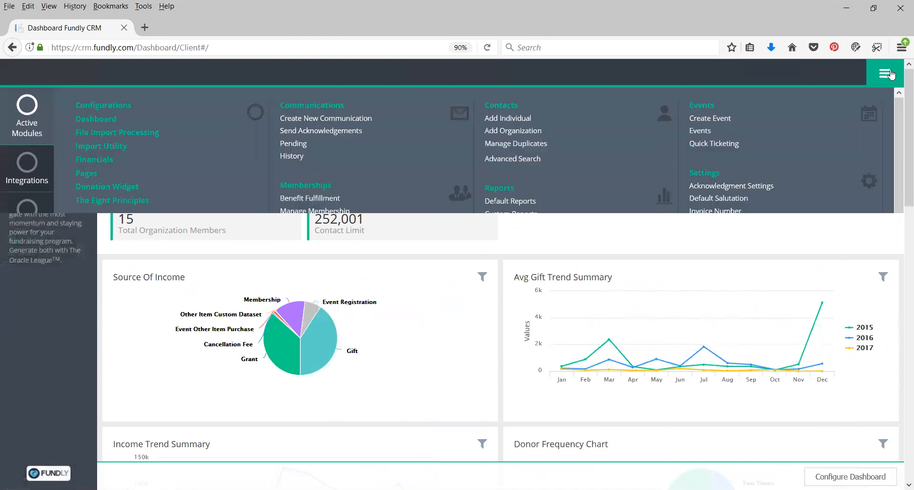
pyautogui.click(699, 134)
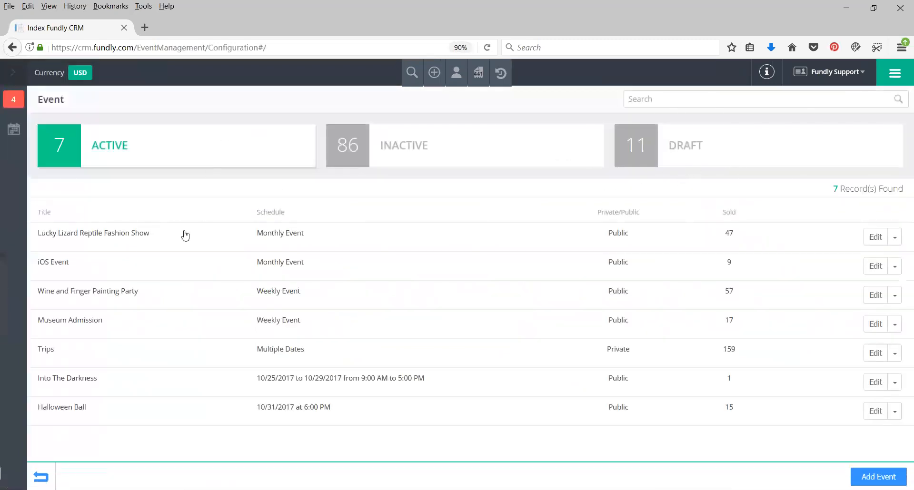
pyautogui.click(97, 238)
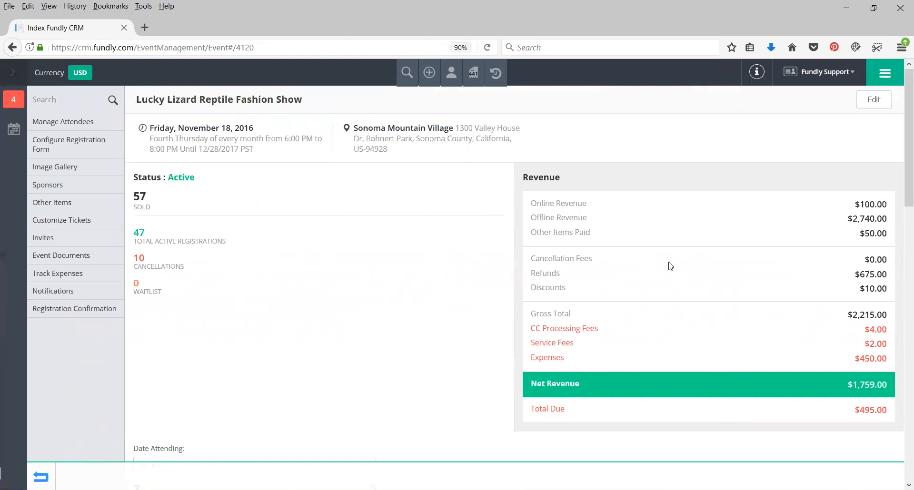
# Examine the event's Revenue summary, including Online Revenue, Offline Revenue and Other Items Paid
pyautogui.scroll(-12, 474, 244)
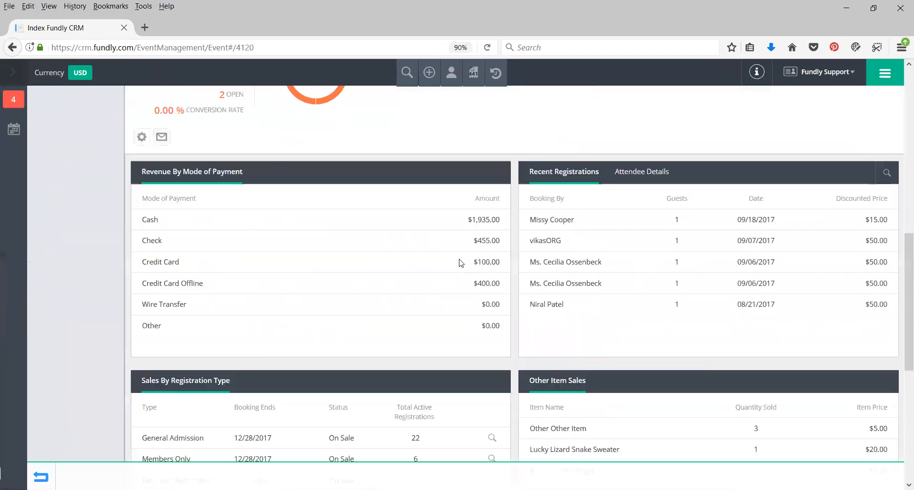
pyautogui.scroll(12, 460, 261)
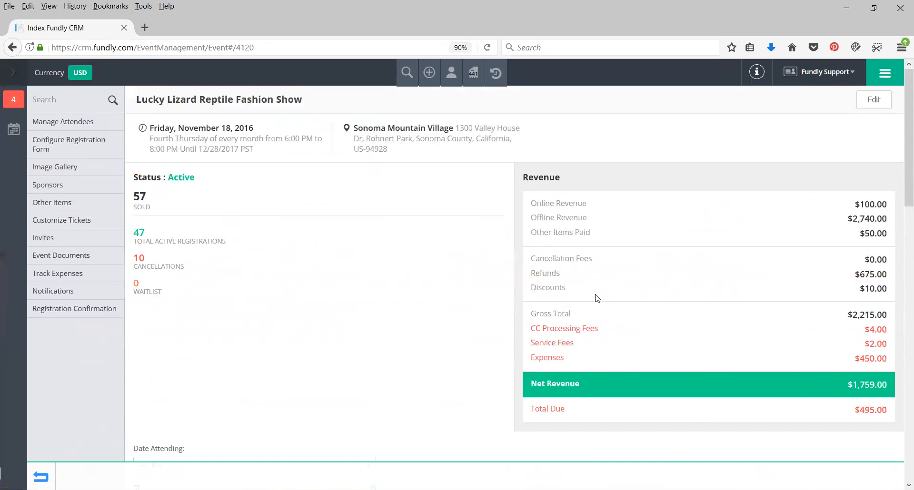
pyautogui.moveTo(536, 204); pyautogui.dragTo(573, 204)
pyautogui.click(594, 206)
pyautogui.moveTo(538, 219); pyautogui.dragTo(564, 219)
pyautogui.click(604, 222)
pyautogui.moveTo(539, 232); pyautogui.dragTo(583, 233)
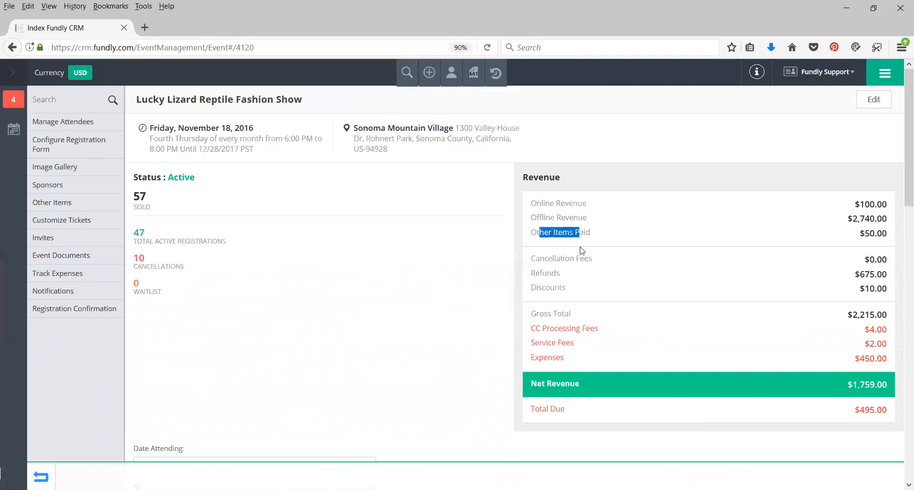
pyautogui.click(556, 232)
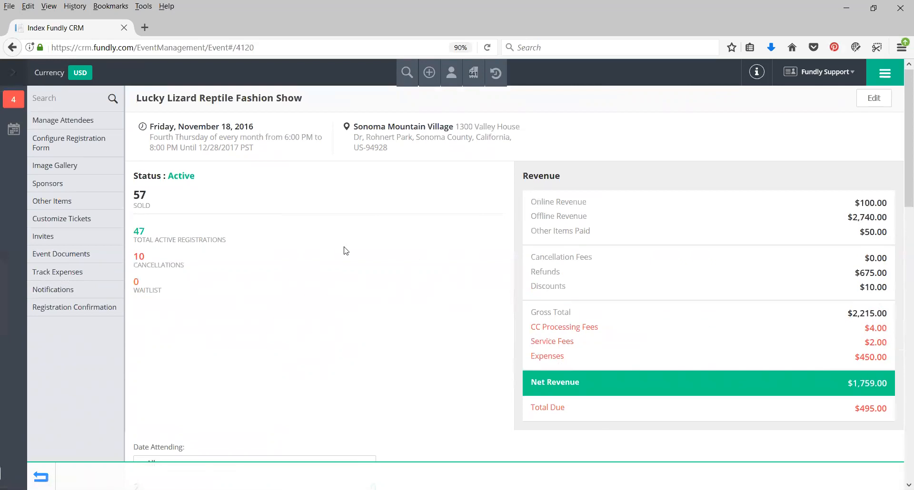
# Examine the event's invitation response statistics and the schedule options available under Date Attending, keeping All selected
pyautogui.scroll(-5, 343, 249)
pyautogui.scroll(-1, 372, 136)
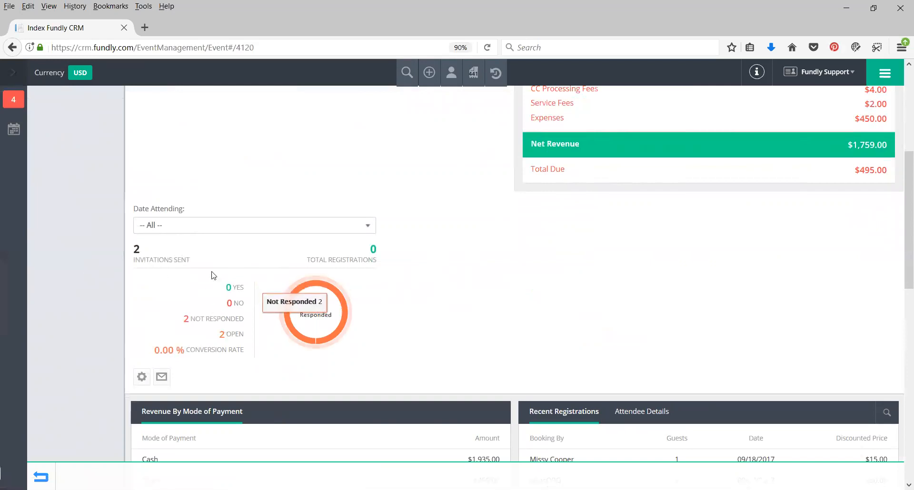
pyautogui.scroll(6, 186, 263)
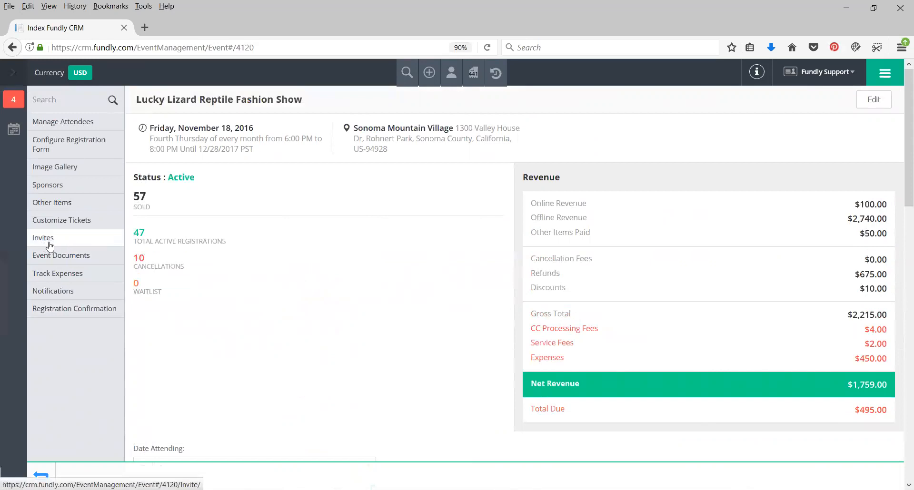
pyautogui.scroll(-6, 302, 316)
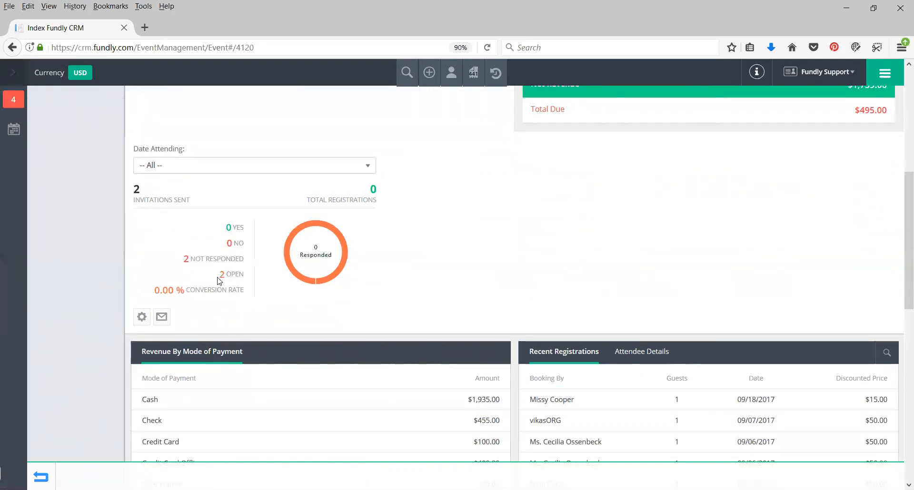
pyautogui.click(185, 171)
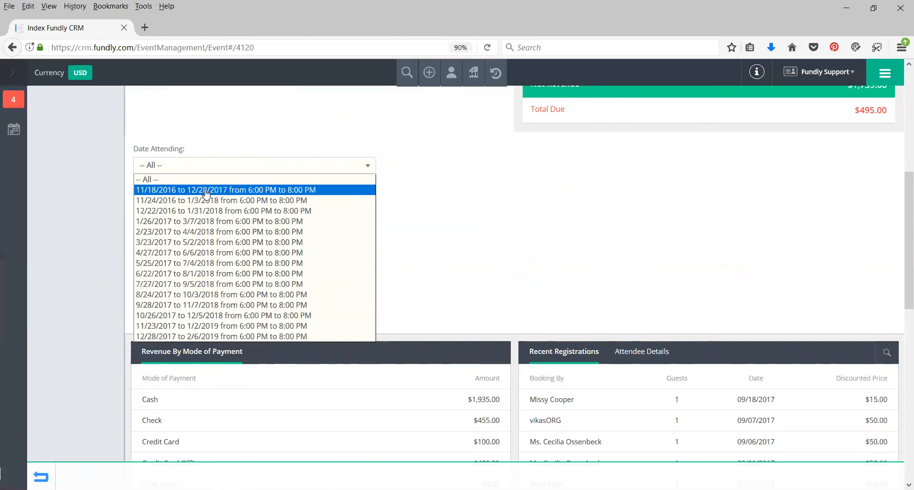
pyautogui.click(190, 167)
pyautogui.click(190, 167)
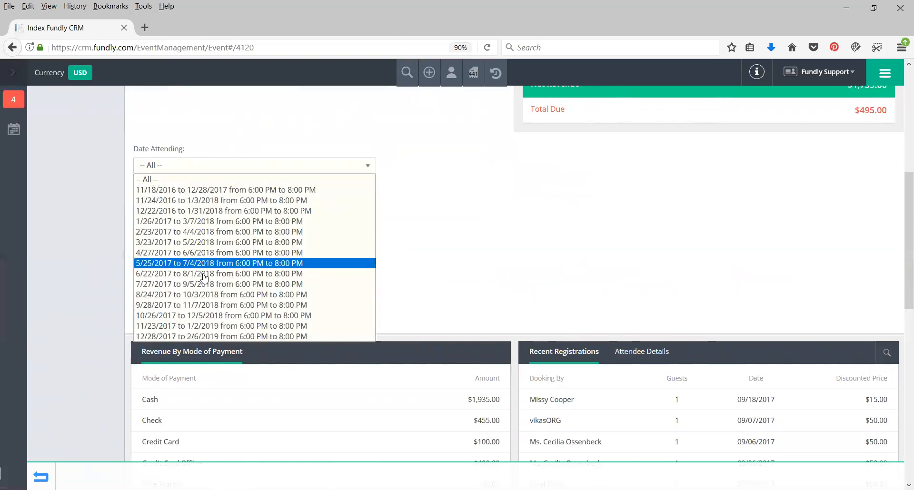
pyautogui.moveTo(249, 132); pyautogui.dragTo(191, 149)
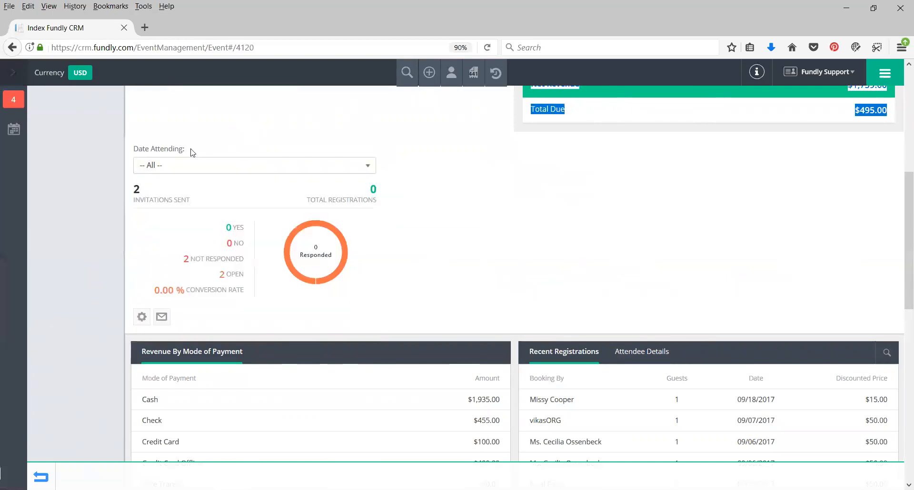
# Switch the Recent Registrations table to Attendee Details and look through the attendees' registration types and tickets
pyautogui.scroll(-3, 434, 231)
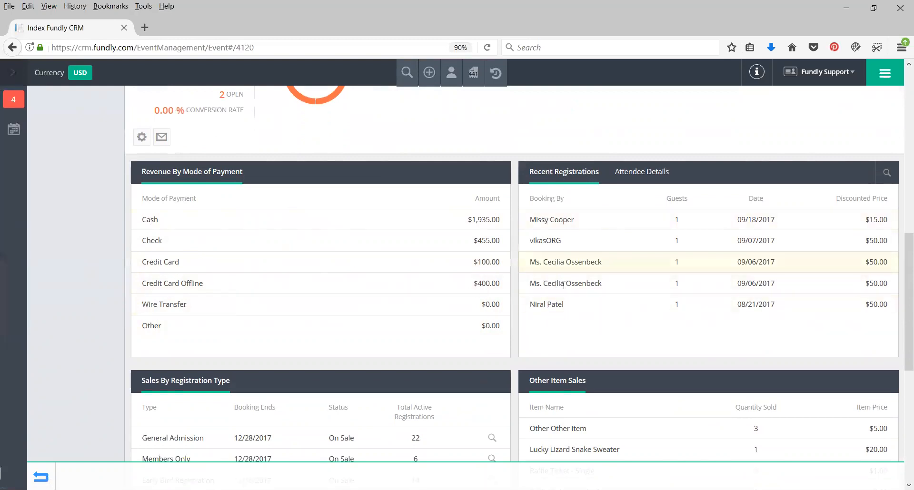
pyautogui.click(649, 176)
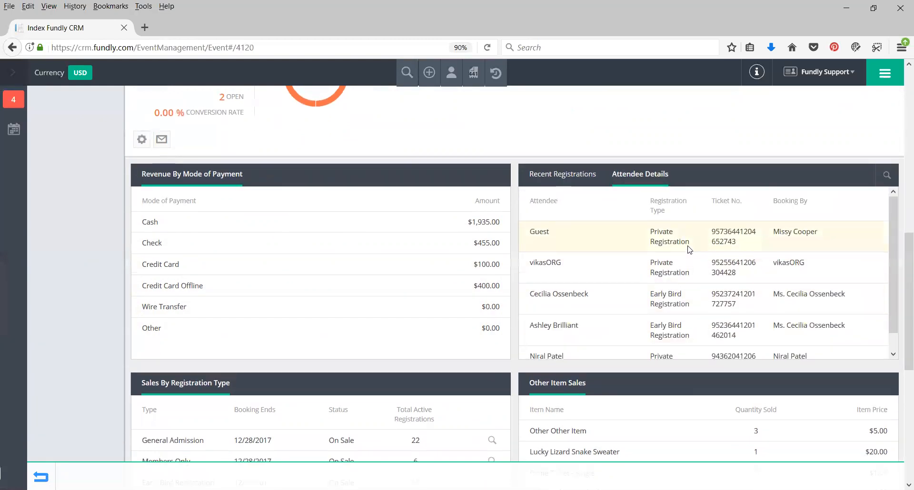
pyautogui.scroll(10, 691, 249)
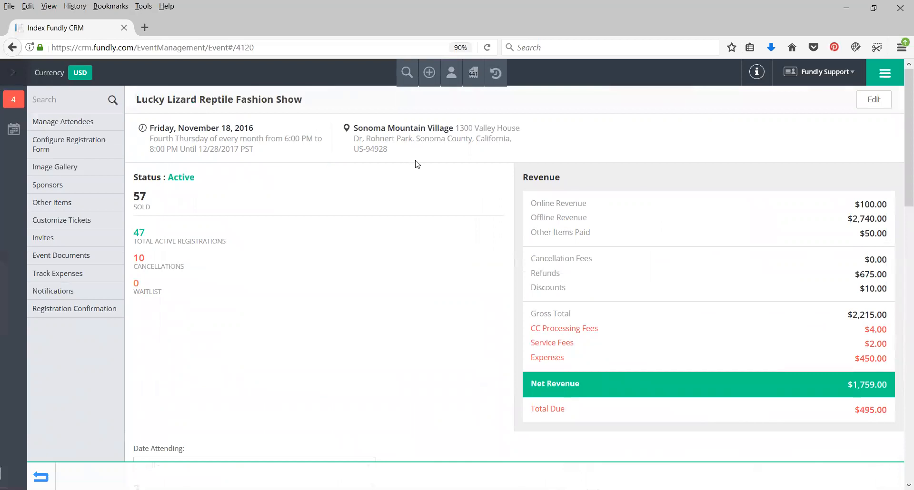
pyautogui.scroll(-10, 481, 176)
pyautogui.scroll(4, 652, 178)
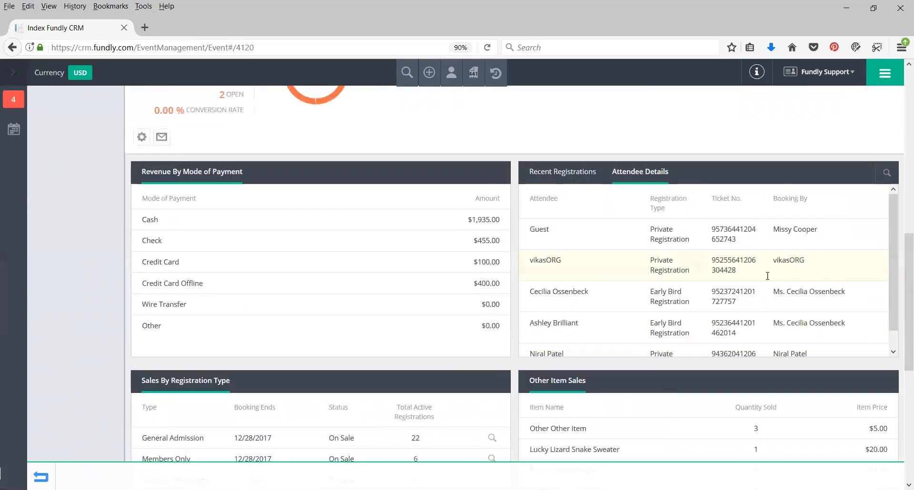
pyautogui.scroll(-1, 638, 265)
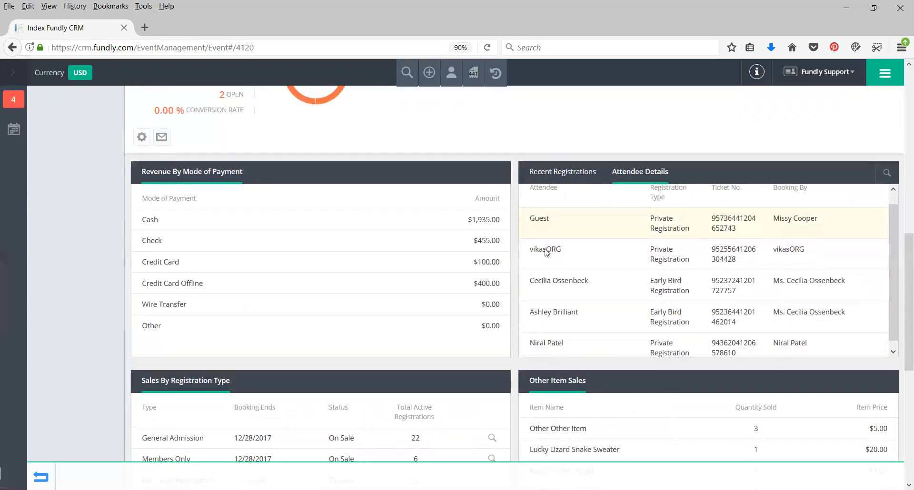
# Find the Sales By Registration Type table and view the attendees registered under General Admission
pyautogui.scroll(-1, 900, 291)
pyautogui.scroll(-3, 900, 290)
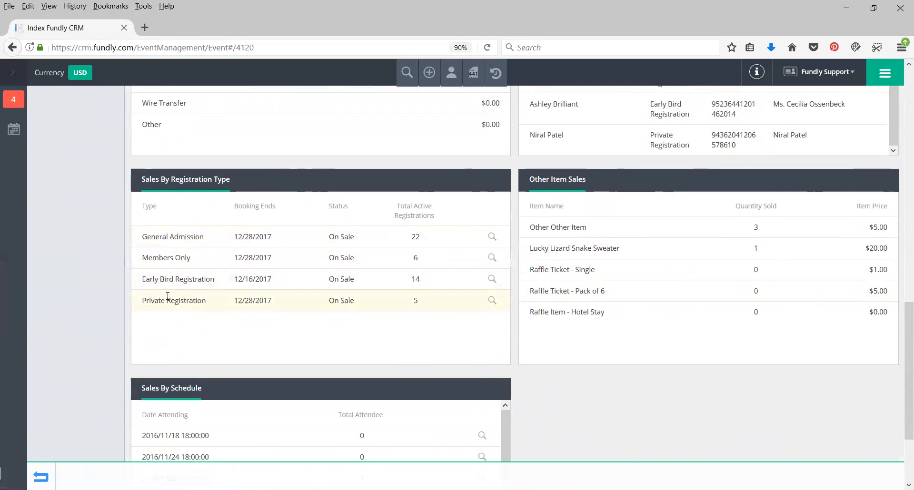
pyautogui.click(492, 238)
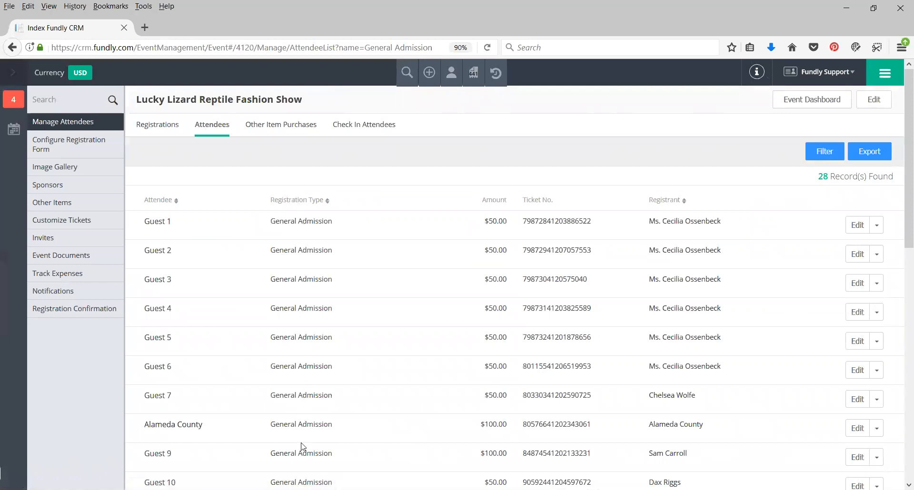
# Return to the event dashboard and examine Other Item Sales and Sales By Schedule, plus the revenue and registration summary
pyautogui.click(797, 104)
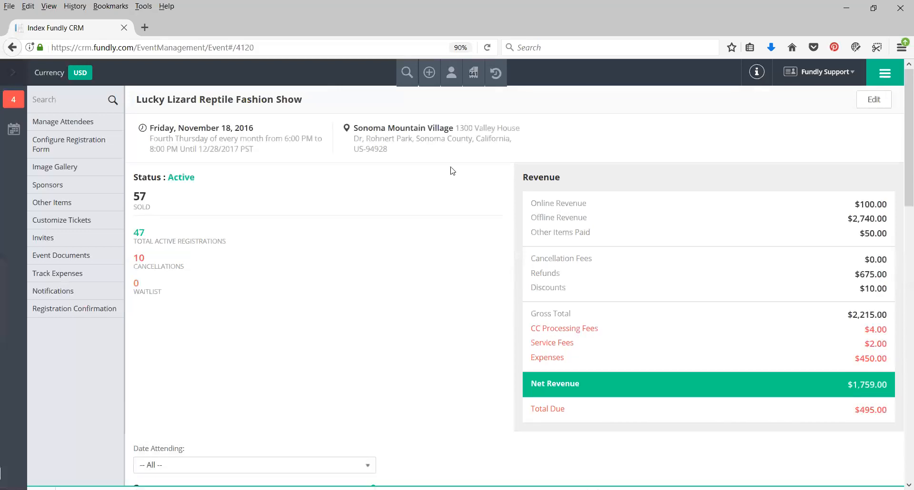
pyautogui.scroll(-3, 442, 178)
pyautogui.scroll(-10, 443, 180)
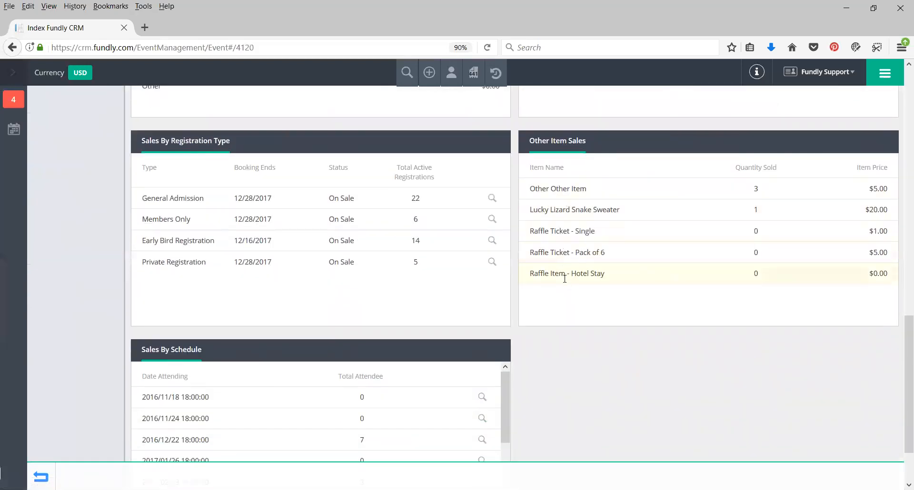
pyautogui.scroll(-2, 206, 235)
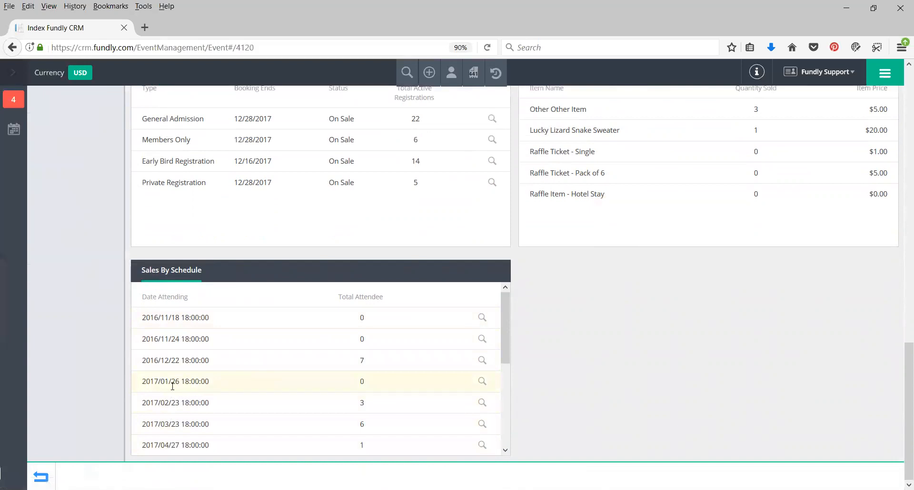
pyautogui.scroll(8, 595, 356)
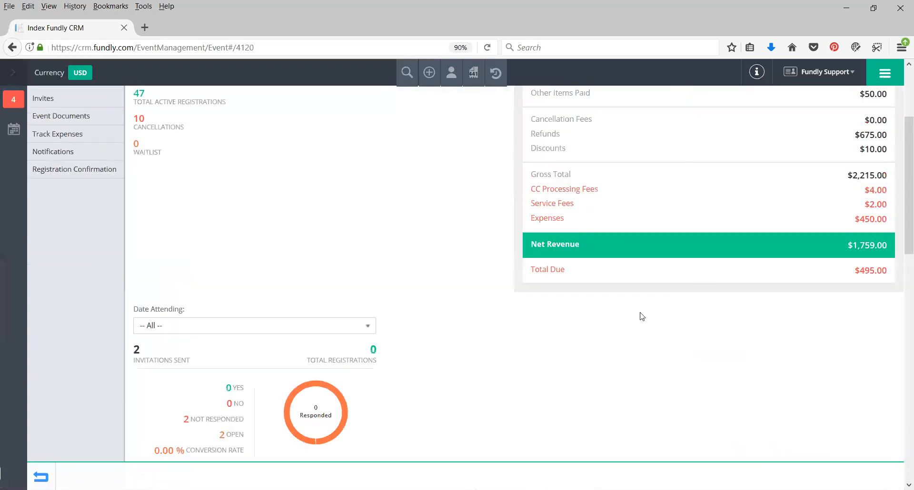
pyautogui.scroll(3, 641, 315)
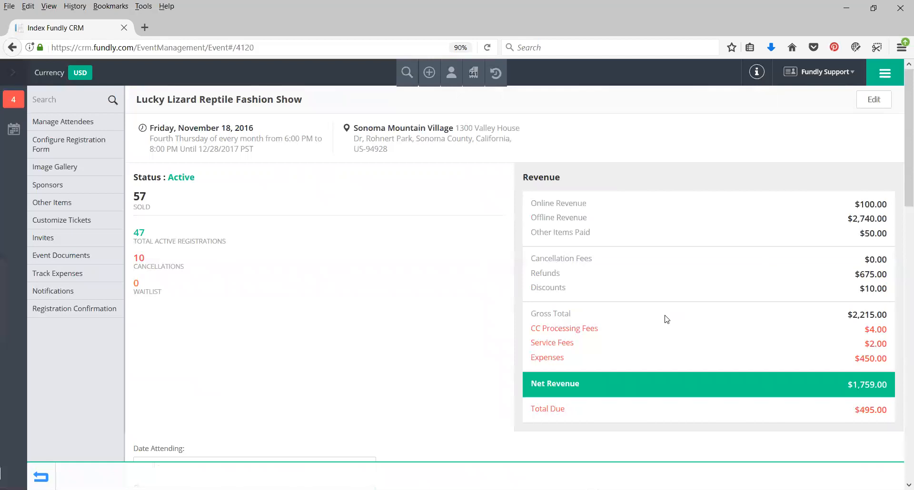
pyautogui.scroll(-6, 392, 316)
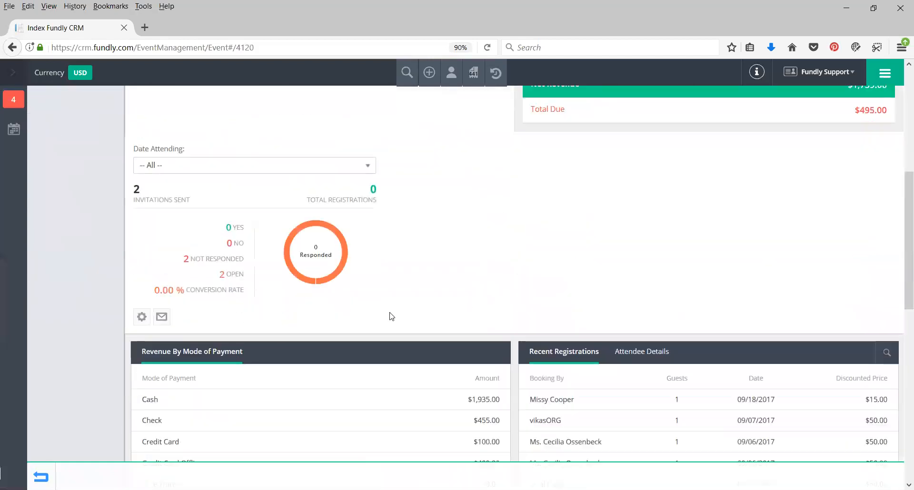
pyautogui.scroll(-4, 392, 316)
pyautogui.scroll(8, 468, 275)
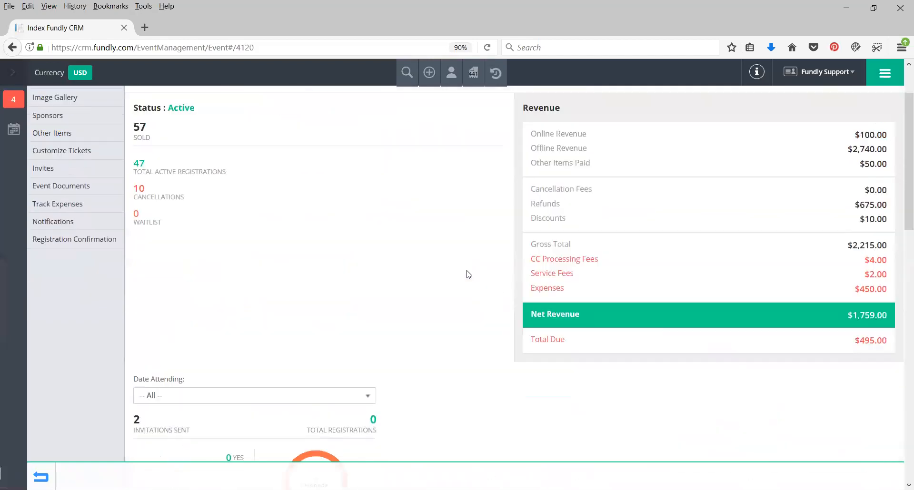
pyautogui.scroll(2, 469, 275)
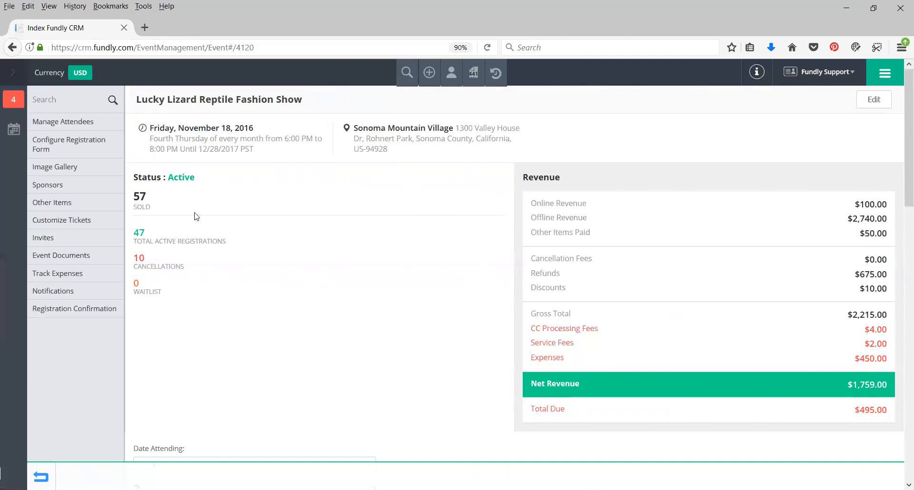
# Go to Manage Attendees for the event and compare its Registrations and Attendees lists
pyautogui.click(72, 125)
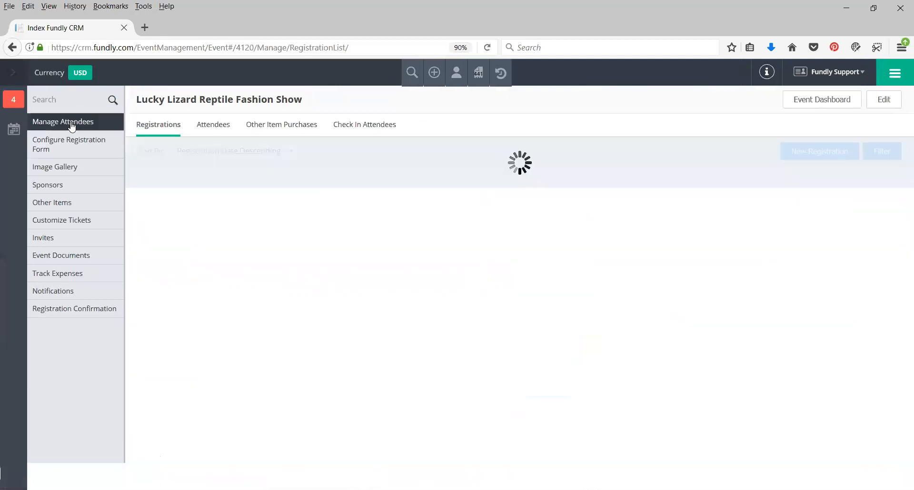
pyautogui.click(212, 126)
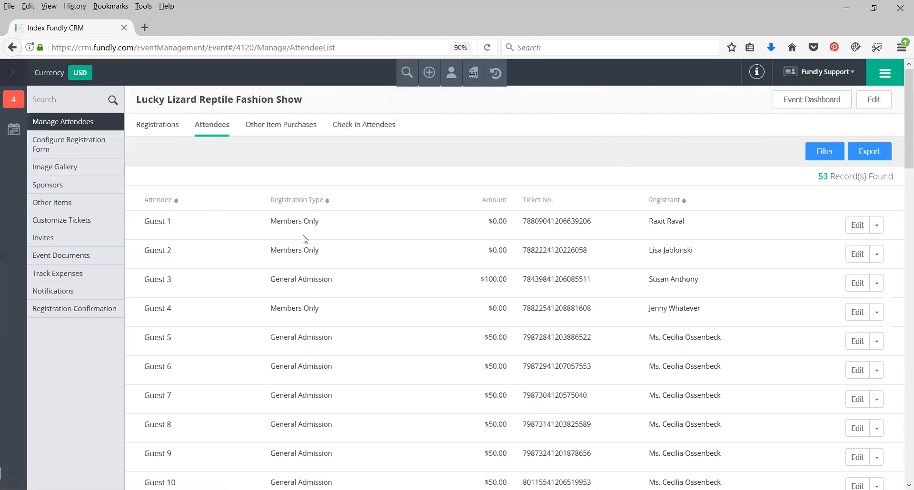
pyautogui.click(150, 131)
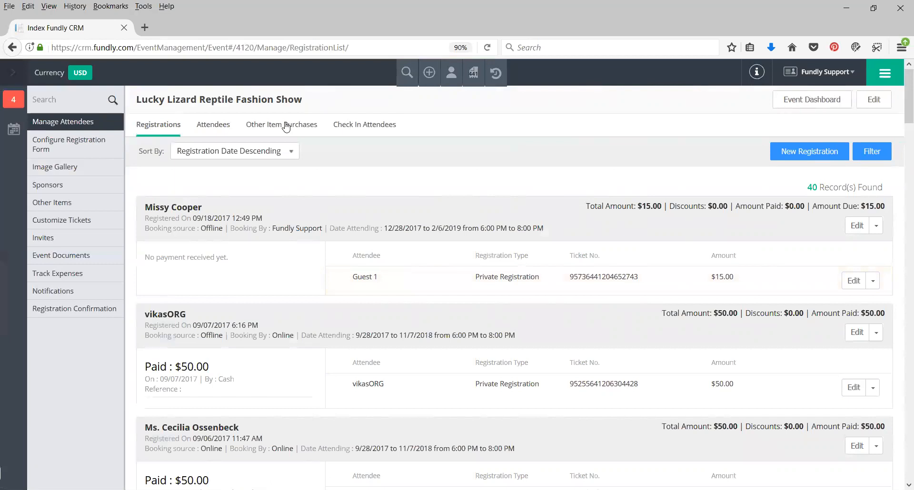
pyautogui.click(211, 128)
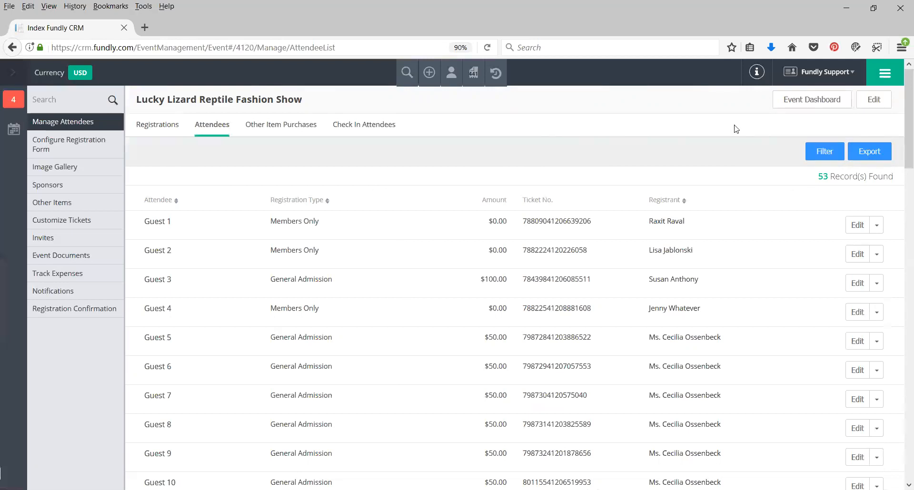
# Go to Manage Membership and view the list of active memberships
pyautogui.click(881, 75)
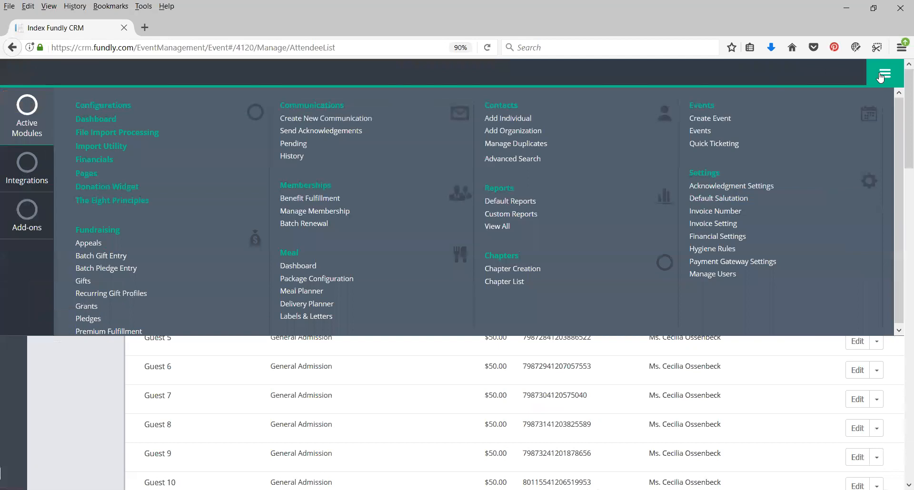
pyautogui.click(328, 211)
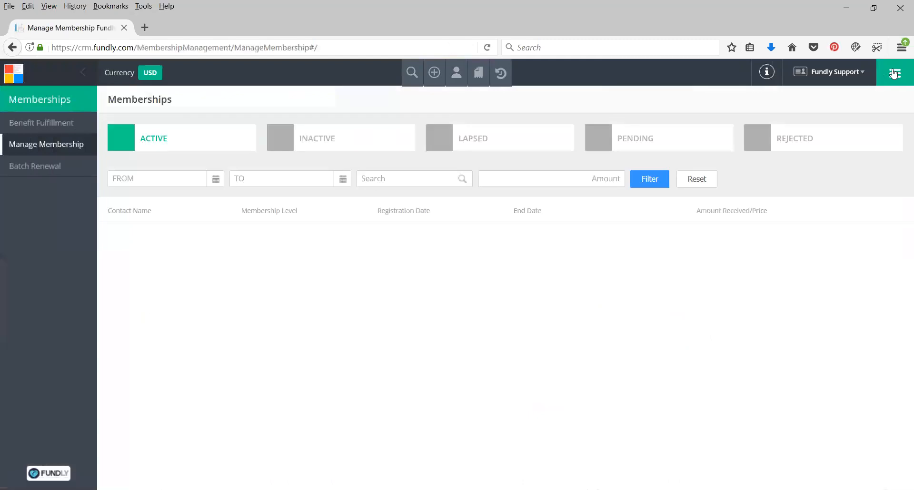
pyautogui.click(895, 74)
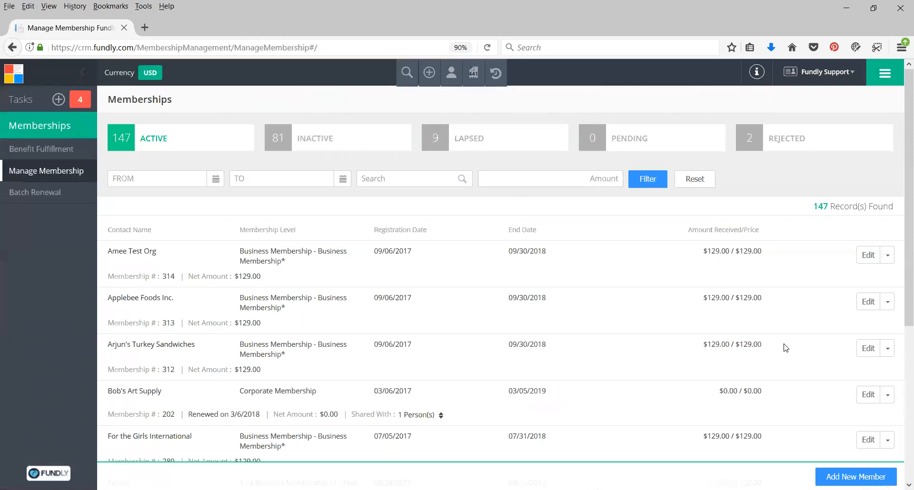
# View the inactive event Bruce Family Potluck from the Events list, and return to Event List through the recently visited pages
pyautogui.click(885, 73)
pyautogui.click(709, 138)
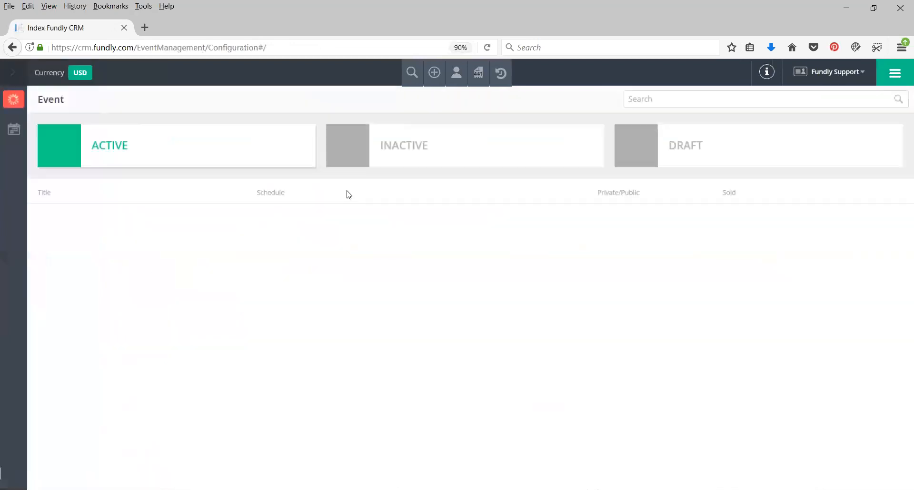
pyautogui.click(407, 147)
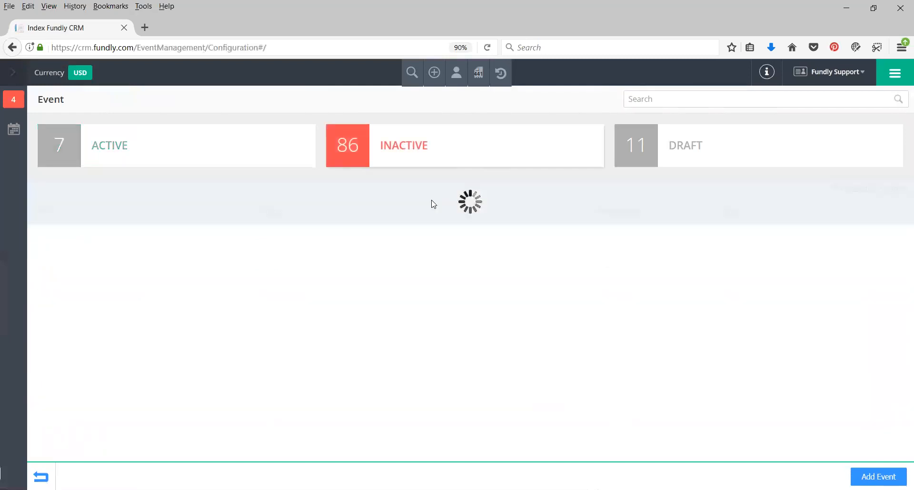
pyautogui.click(75, 234)
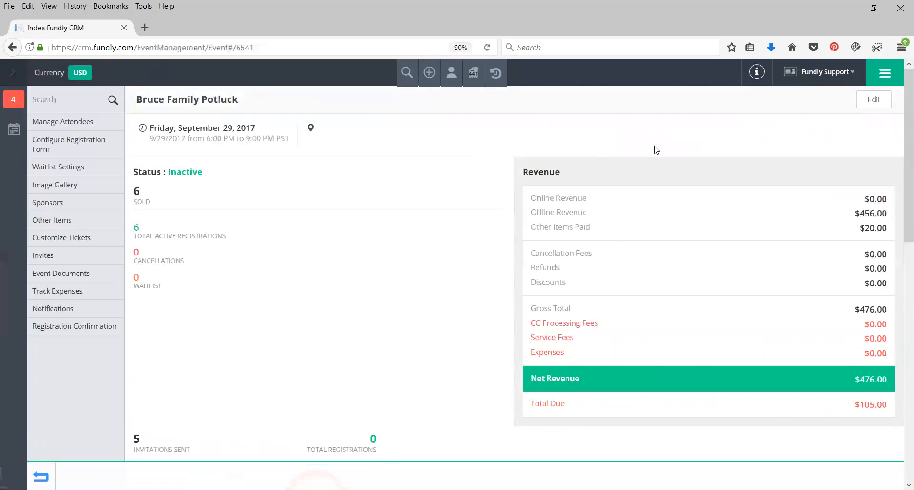
pyautogui.click(496, 73)
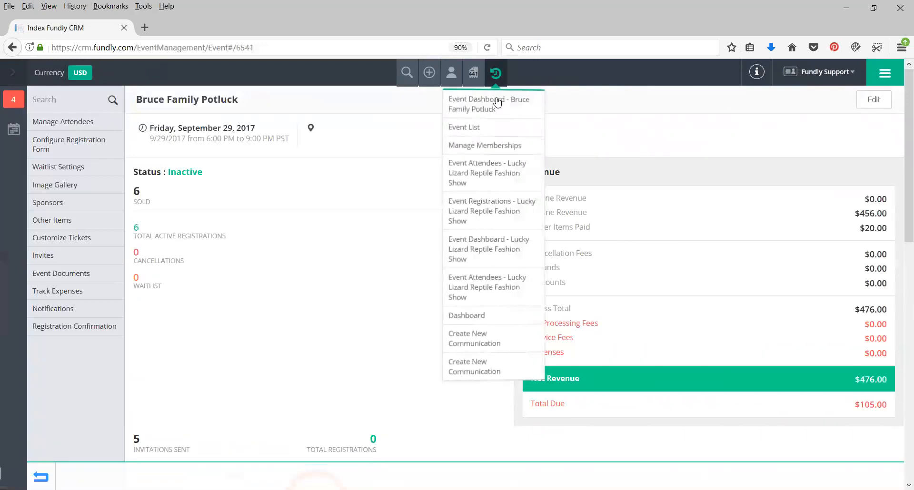
pyautogui.click(464, 127)
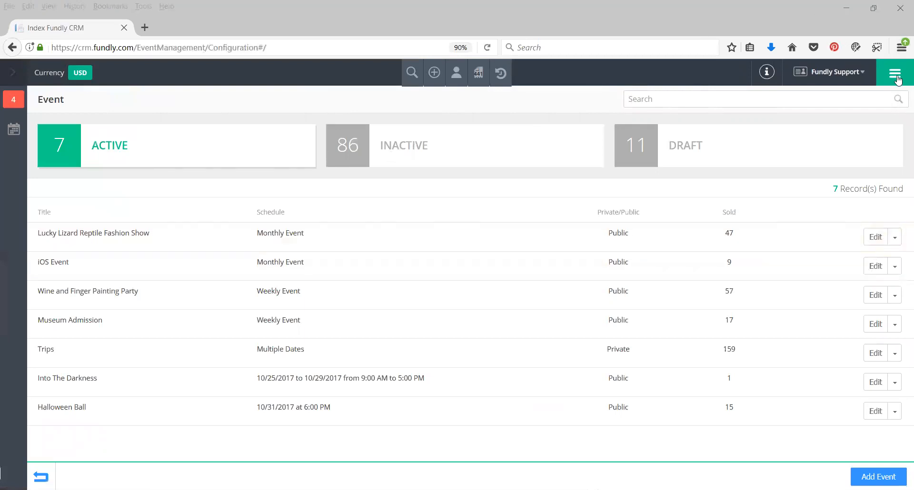
# Go to Manage Membership and search the active memberships for "Corporate", looking through the matching members
pyautogui.click(896, 76)
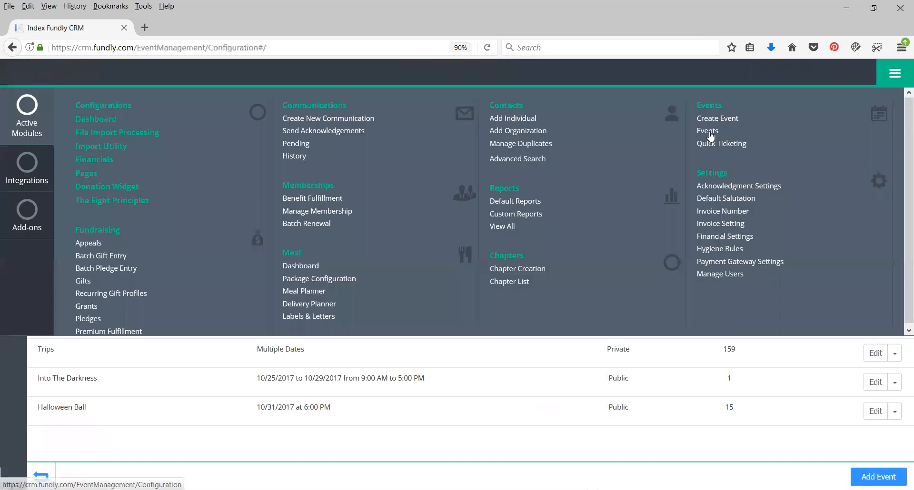
pyautogui.click(311, 214)
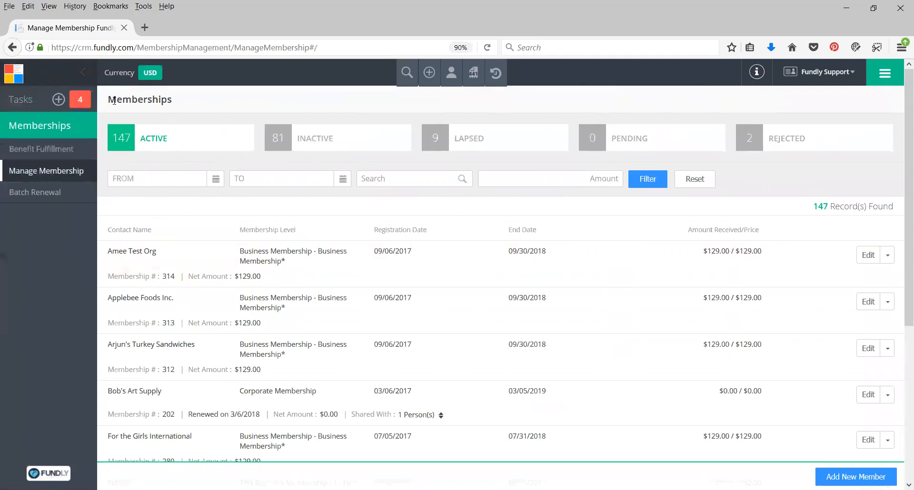
pyautogui.moveTo(114, 100); pyautogui.dragTo(175, 99)
pyautogui.click(192, 104)
pyautogui.click(379, 180)
pyautogui.write('Corporate')
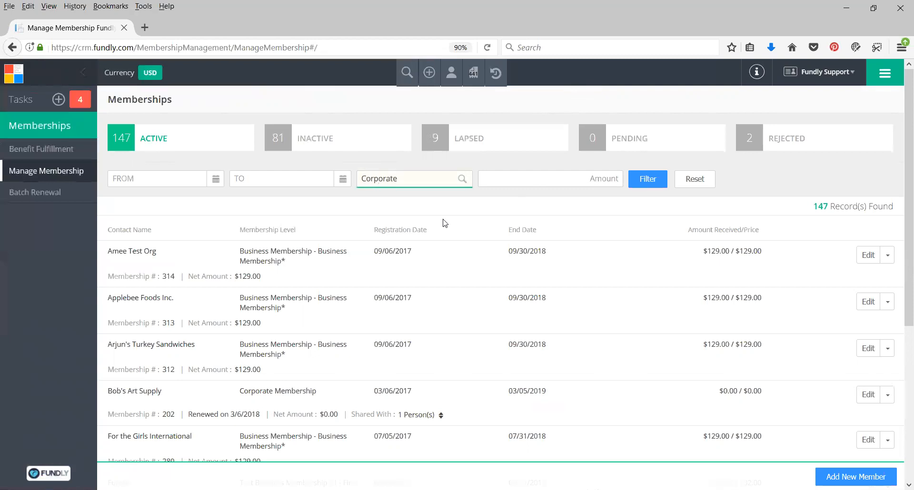
pyautogui.press('Return')
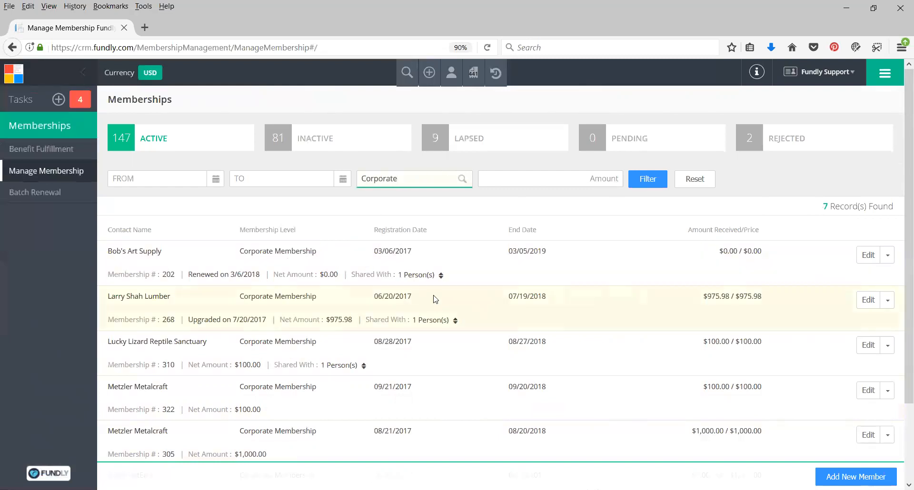
pyautogui.scroll(-3, 435, 300)
pyautogui.scroll(3, 436, 293)
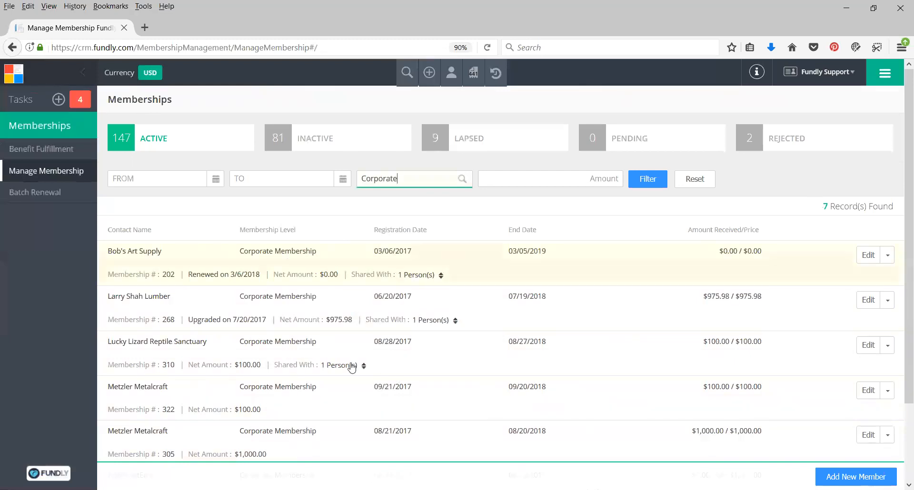
# Open the Membership Levels configuration and look through the levels' validity, membership counts, prices and status
pyautogui.click(885, 73)
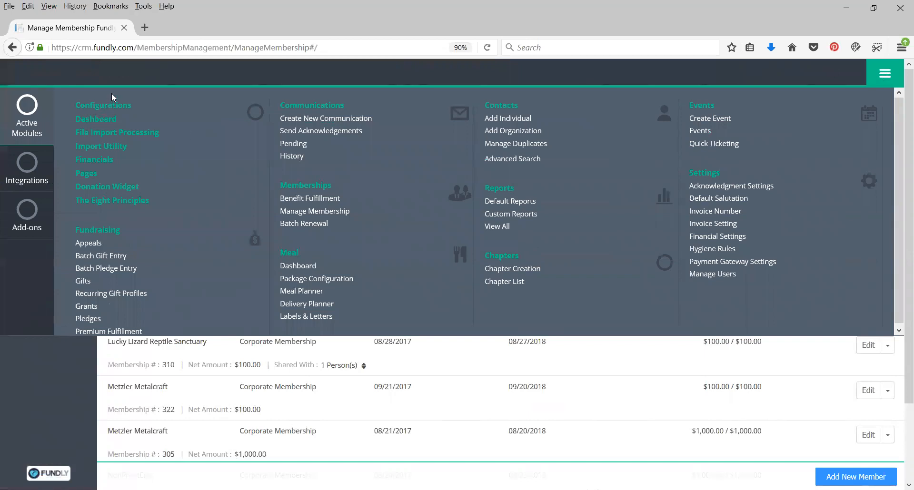
pyautogui.click(98, 118)
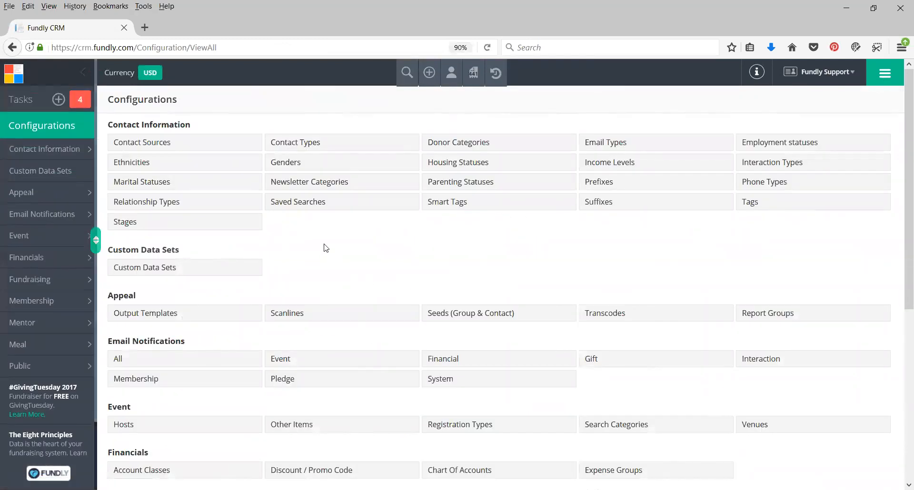
pyautogui.click(17, 301)
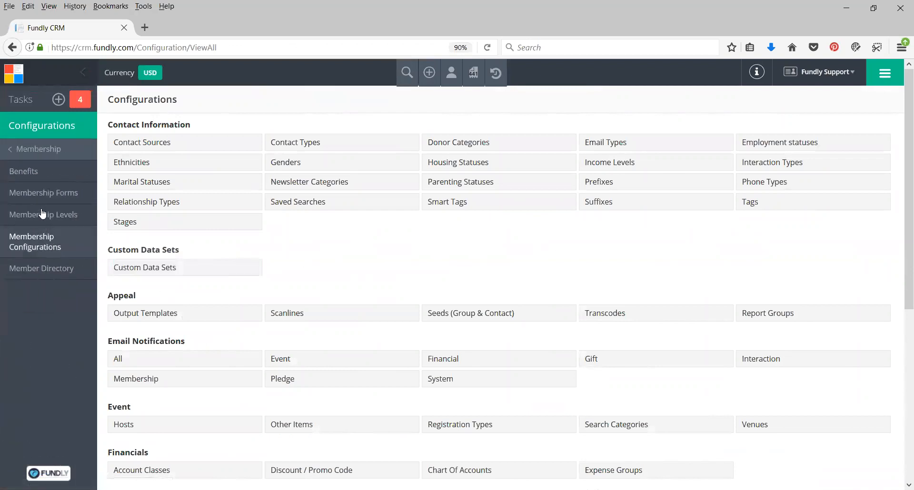
pyautogui.click(49, 215)
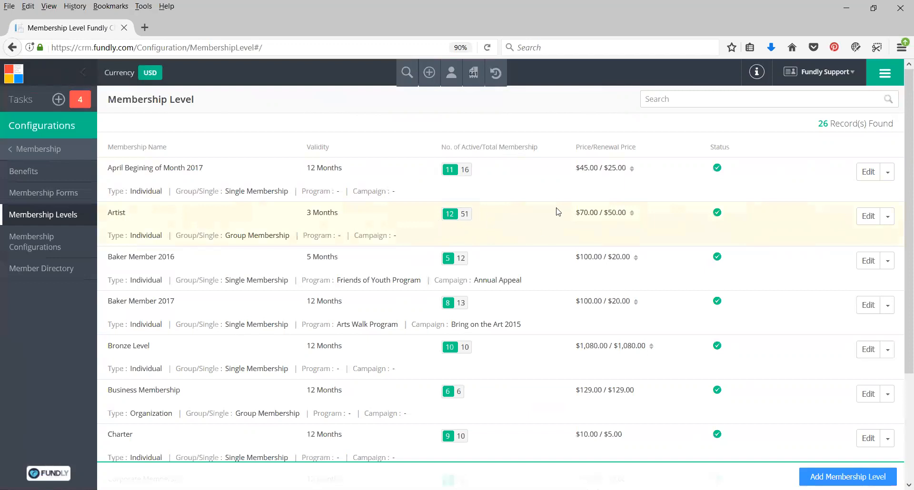
pyautogui.scroll(-2, 460, 317)
pyautogui.scroll(-5, 461, 314)
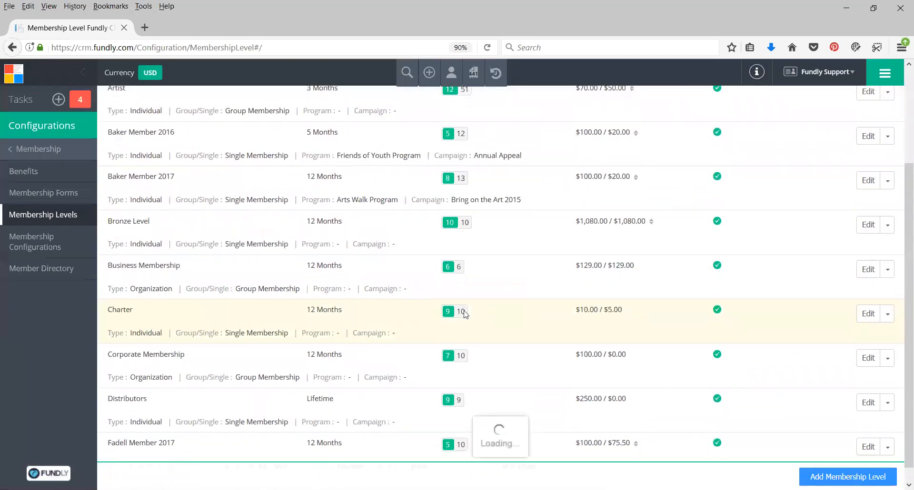
pyautogui.scroll(5, 464, 309)
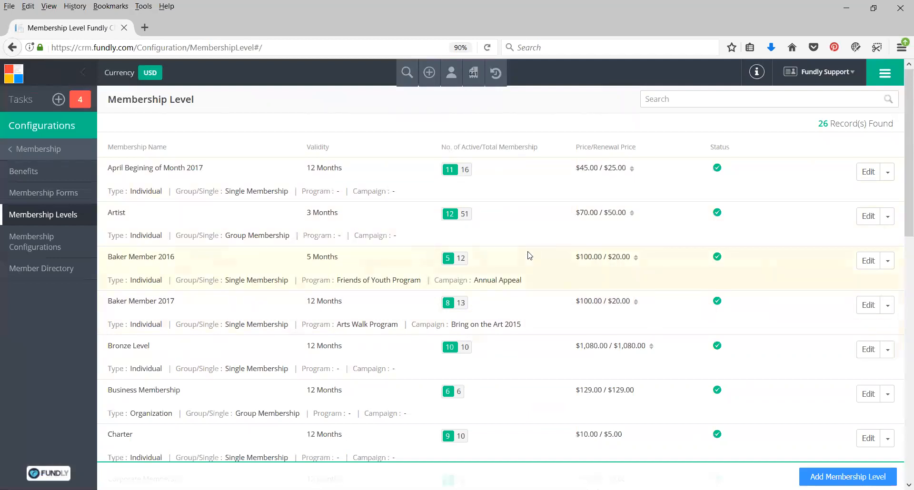
pyautogui.scroll(-2, 537, 247)
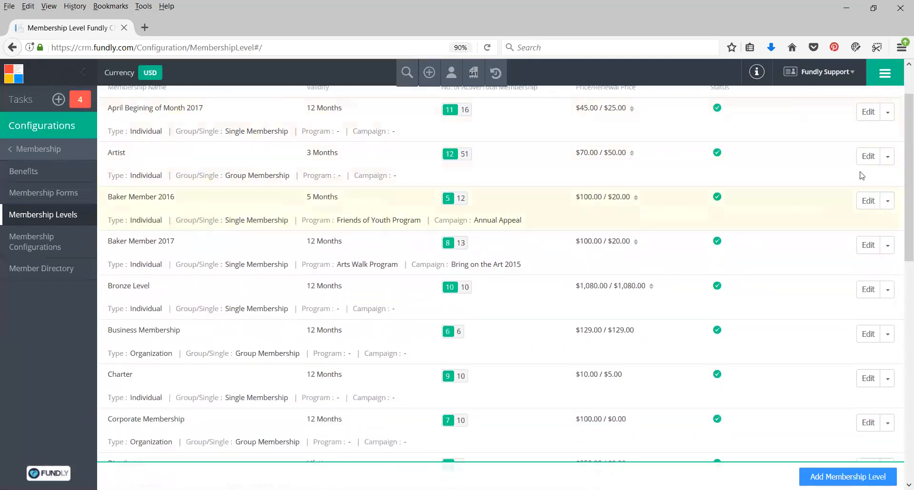
pyautogui.scroll(-20, 901, 154)
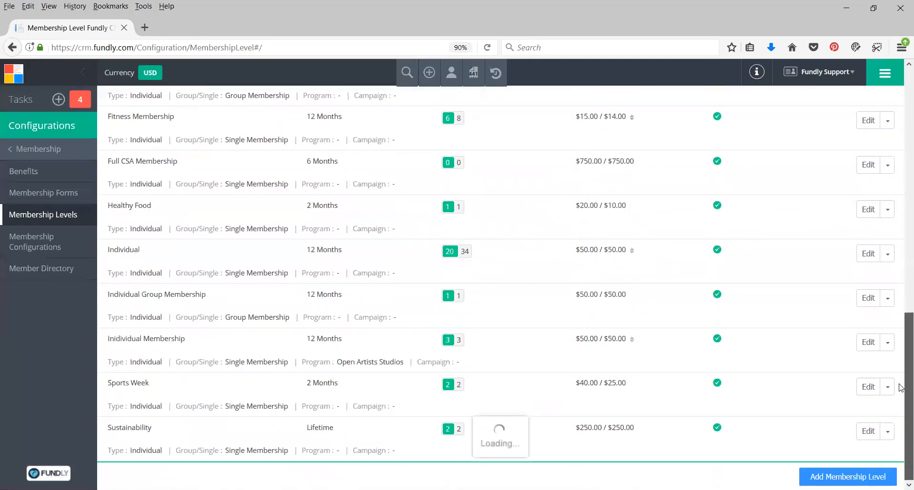
pyautogui.moveTo(902, 280); pyautogui.dragTo(900, 90)
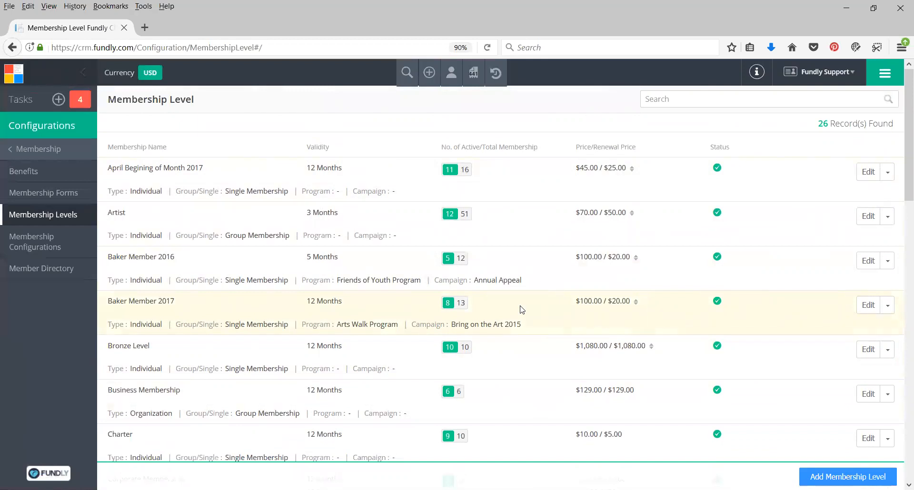
# Open Financials and look through this month's payment transactions, including payment mode, source of fund, item, amounts and account
pyautogui.click(890, 80)
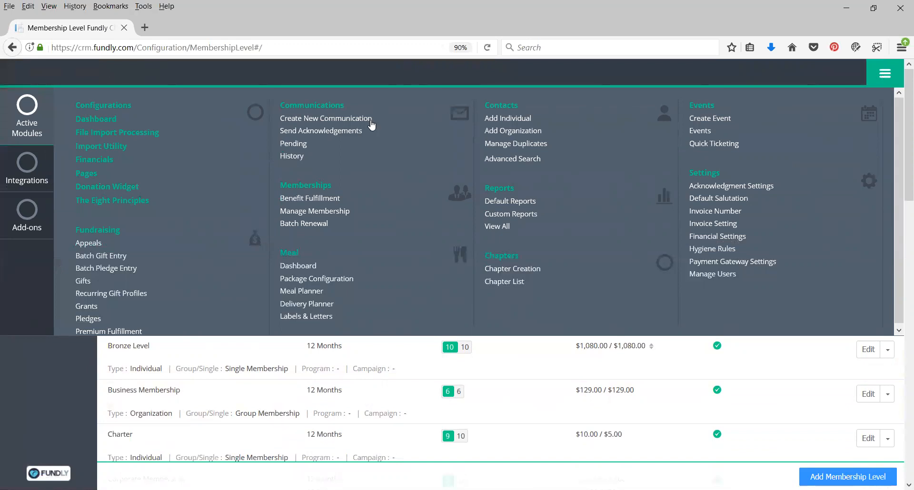
pyautogui.click(93, 162)
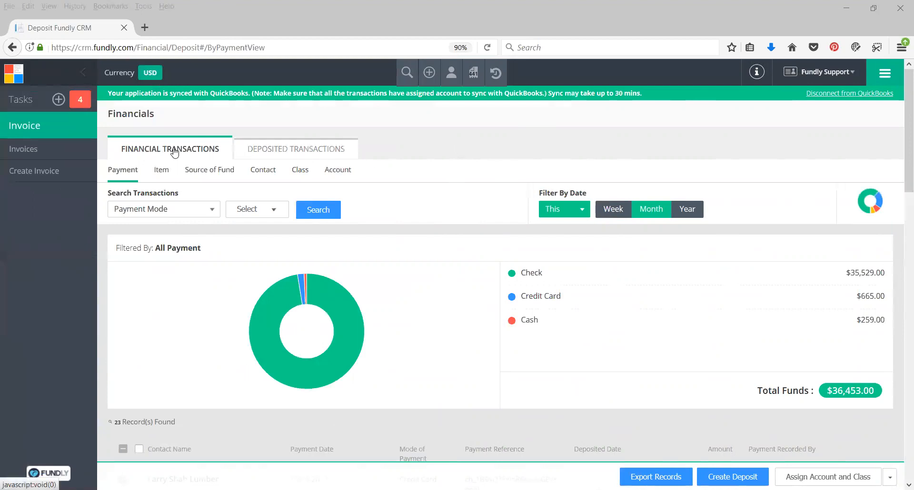
pyautogui.scroll(-5, 385, 277)
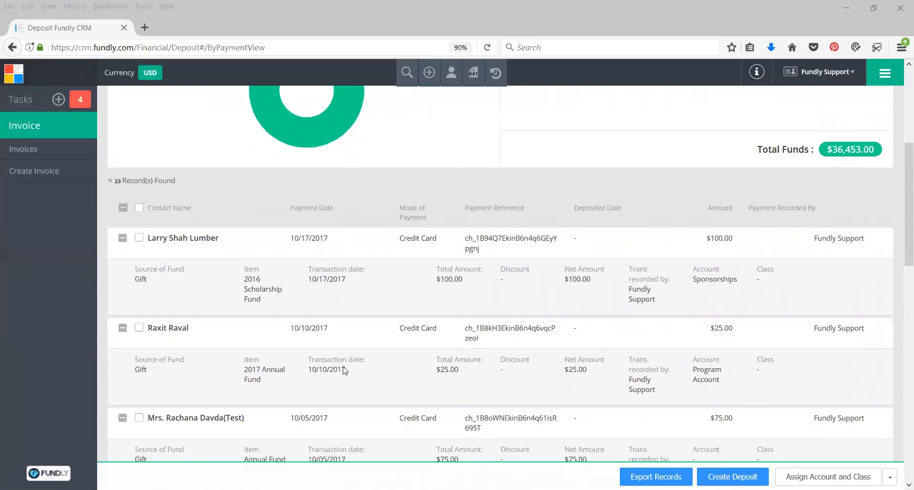
pyautogui.scroll(-1, 339, 381)
pyautogui.scroll(-2, 338, 219)
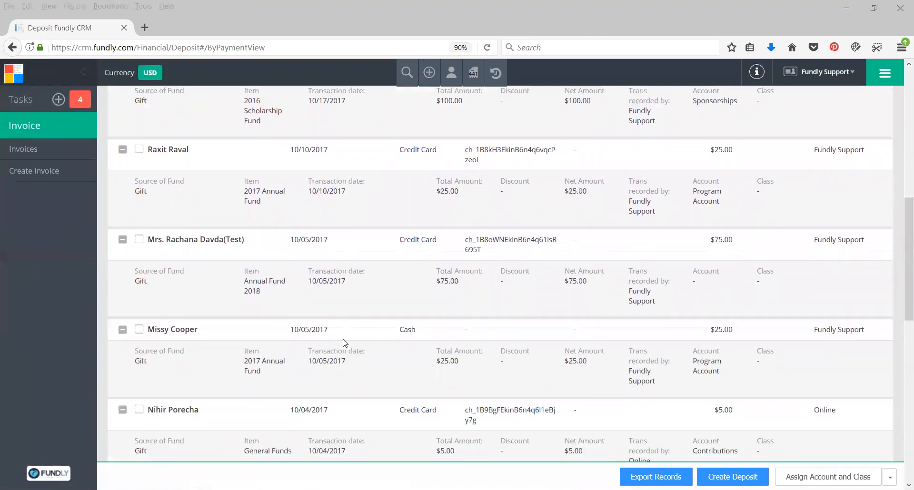
pyautogui.scroll(-2, 346, 232)
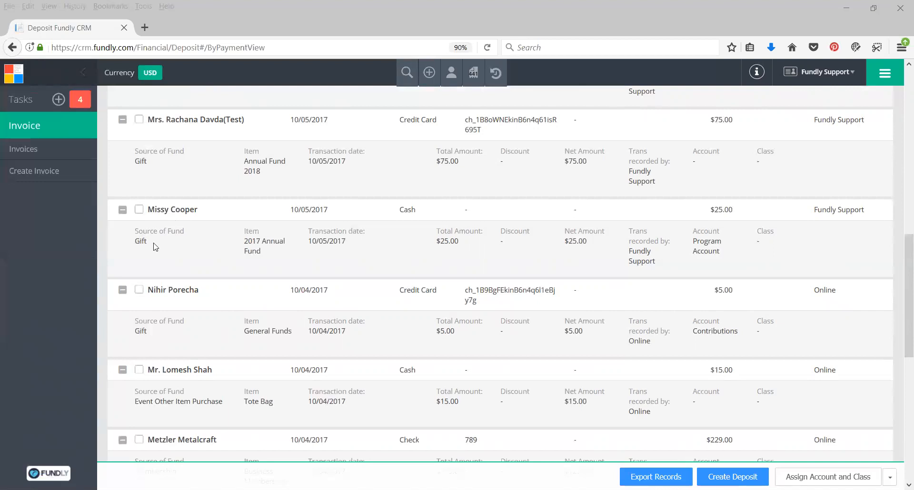
pyautogui.scroll(-2, 157, 250)
pyautogui.scroll(-6, 207, 281)
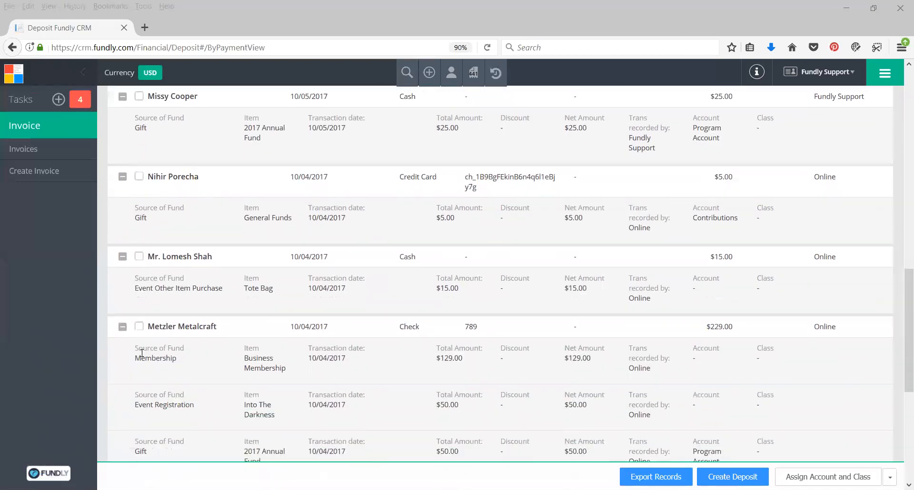
pyautogui.scroll(12, 215, 284)
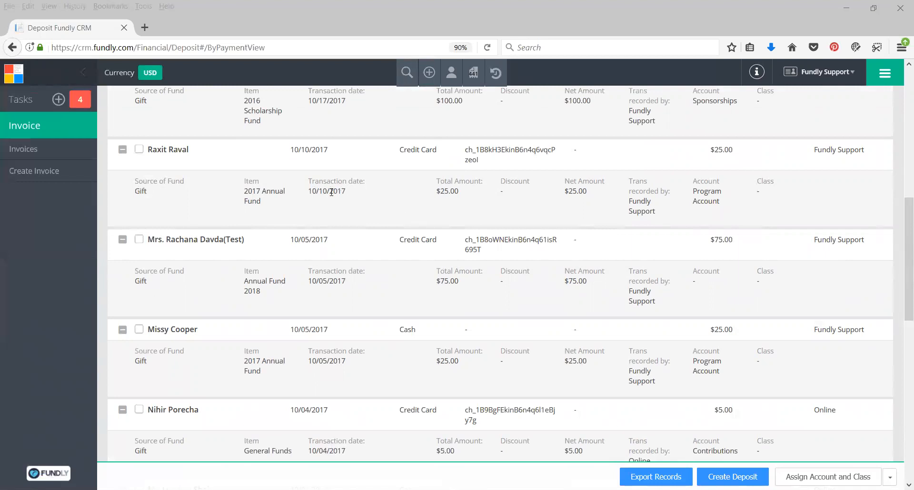
pyautogui.scroll(2, 395, 218)
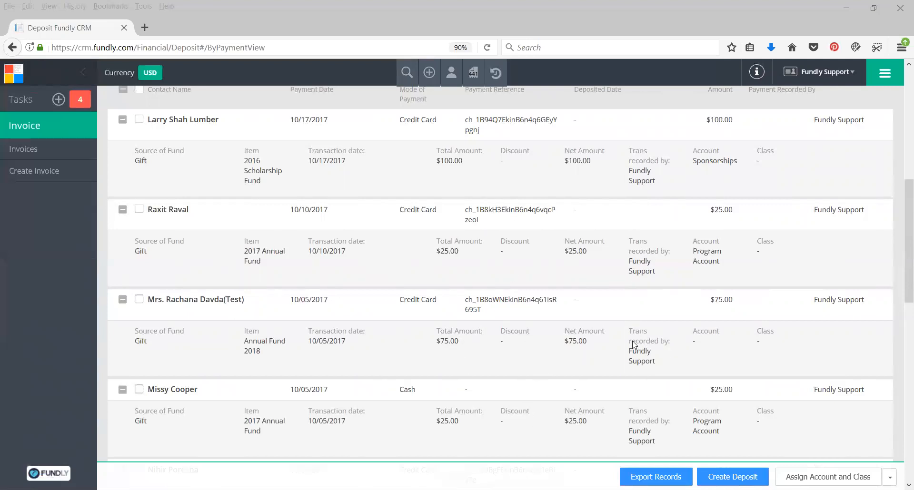
pyautogui.scroll(8, 624, 338)
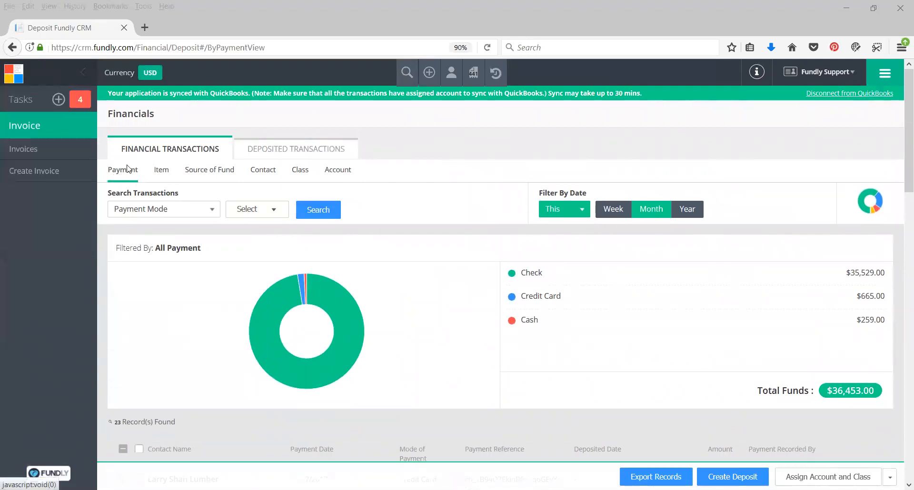
pyautogui.scroll(-3, 619, 329)
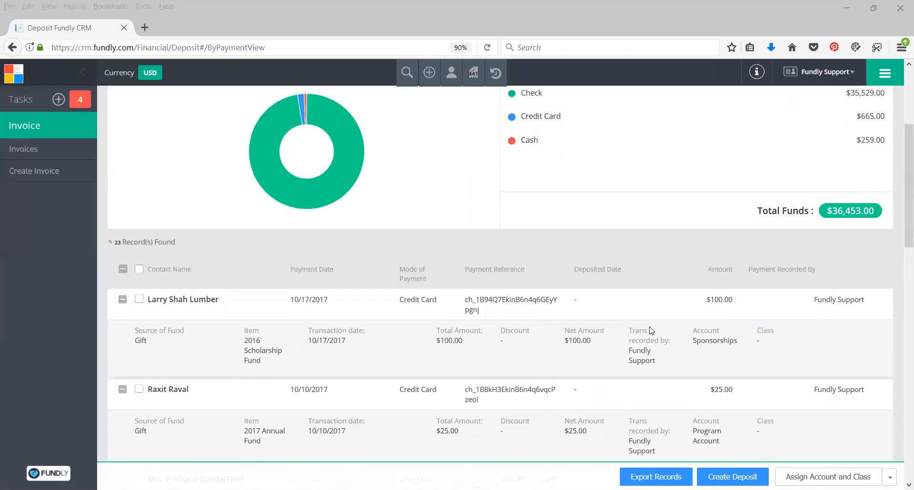
pyautogui.scroll(3, 566, 328)
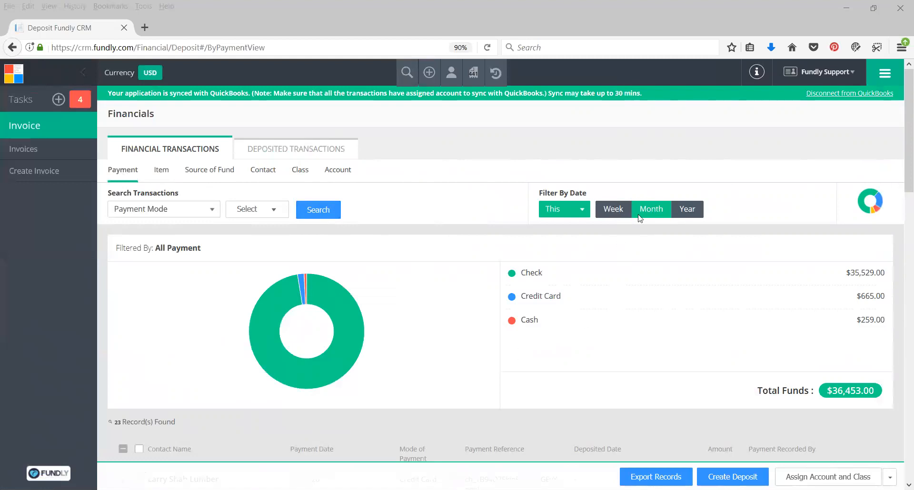
# Examine the Custom date range option, return the date filter to This, and look through the criteria for searching transactions
pyautogui.click(576, 211)
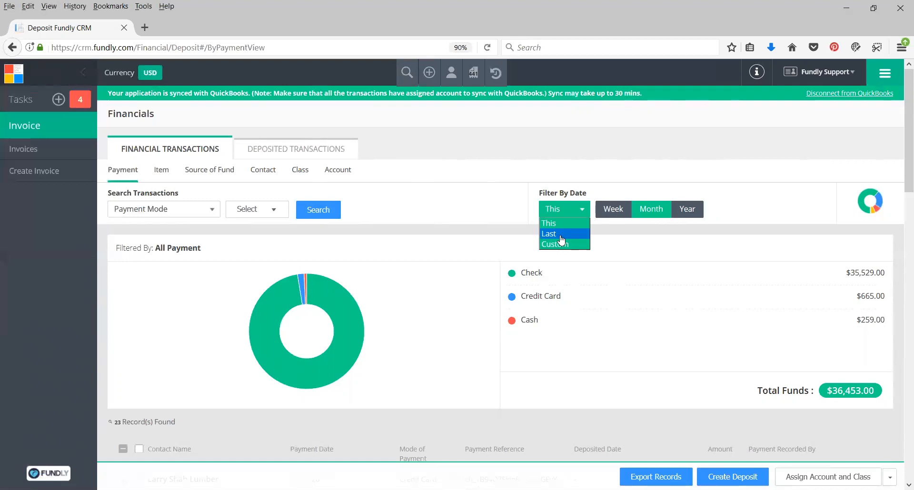
pyautogui.click(563, 244)
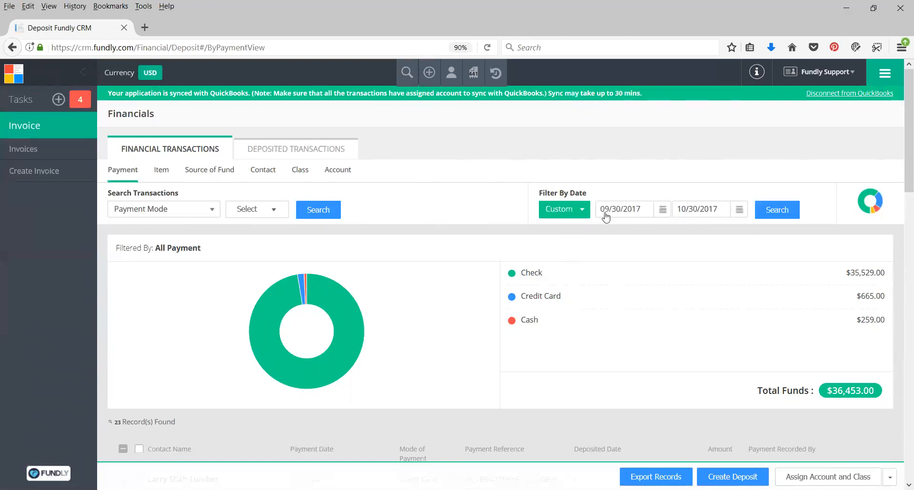
pyautogui.click(582, 212)
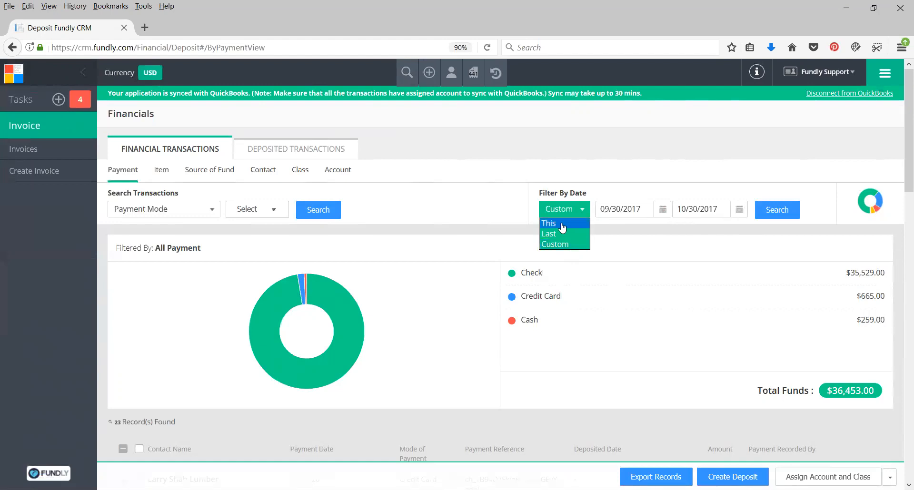
pyautogui.click(562, 228)
pyautogui.click(151, 214)
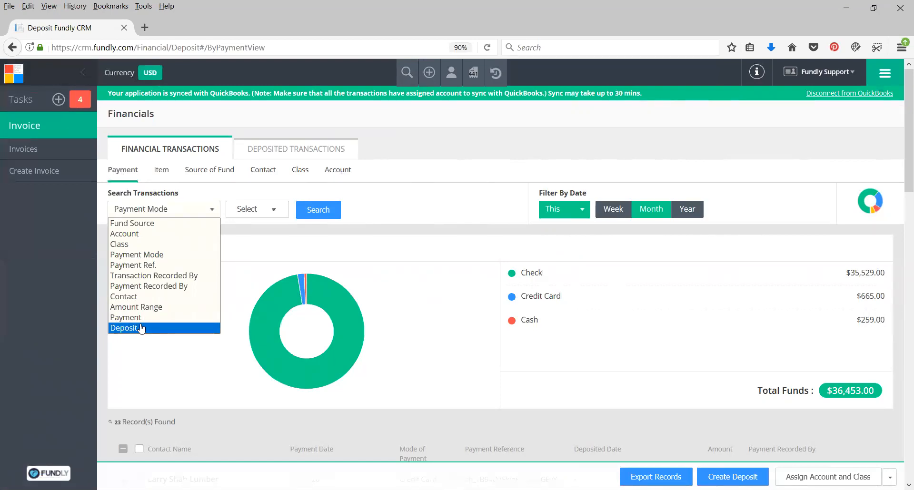
pyautogui.click(212, 192)
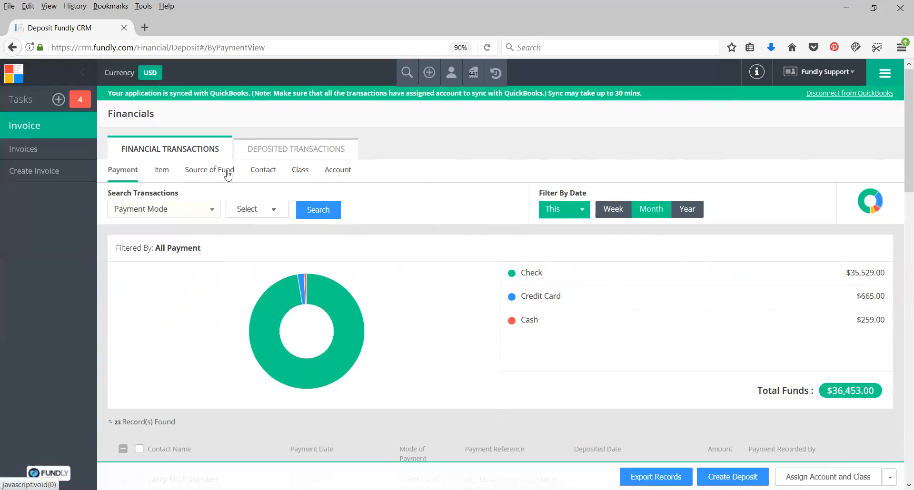
# View the financial transactions by Item, Source of Fund and Contact, and return to the Item view
pyautogui.click(160, 173)
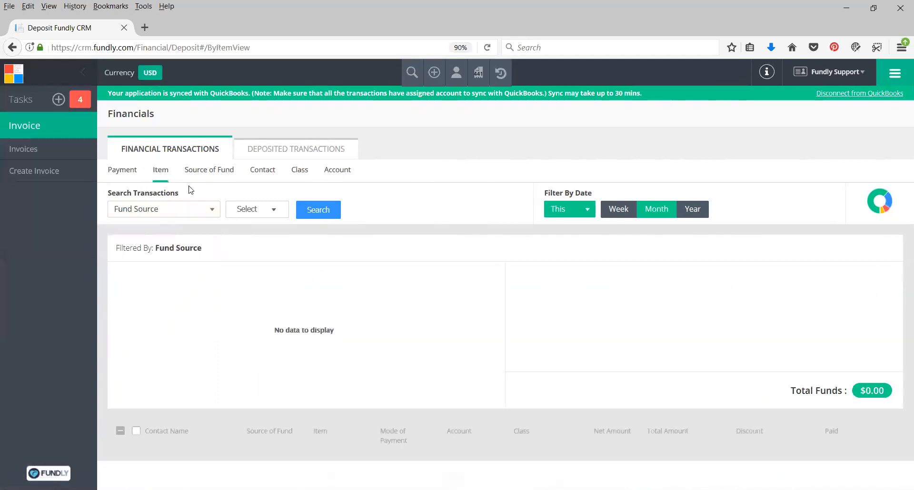
pyautogui.click(205, 175)
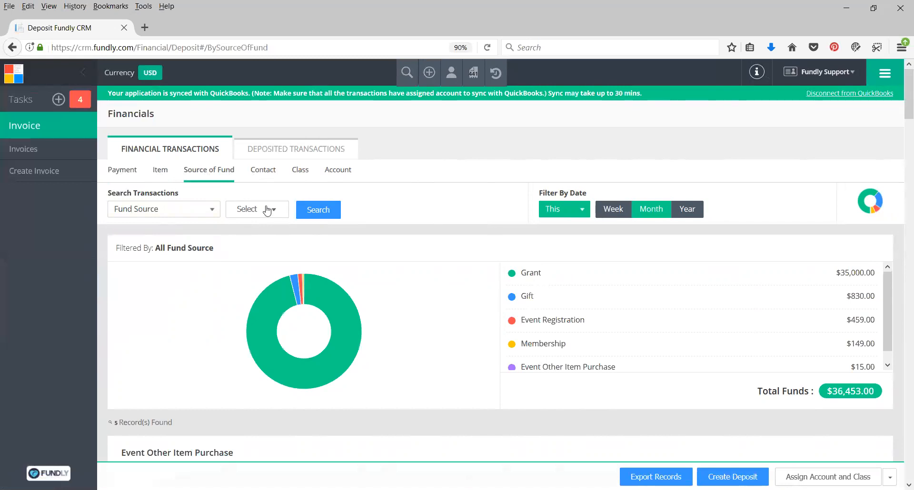
pyautogui.click(270, 171)
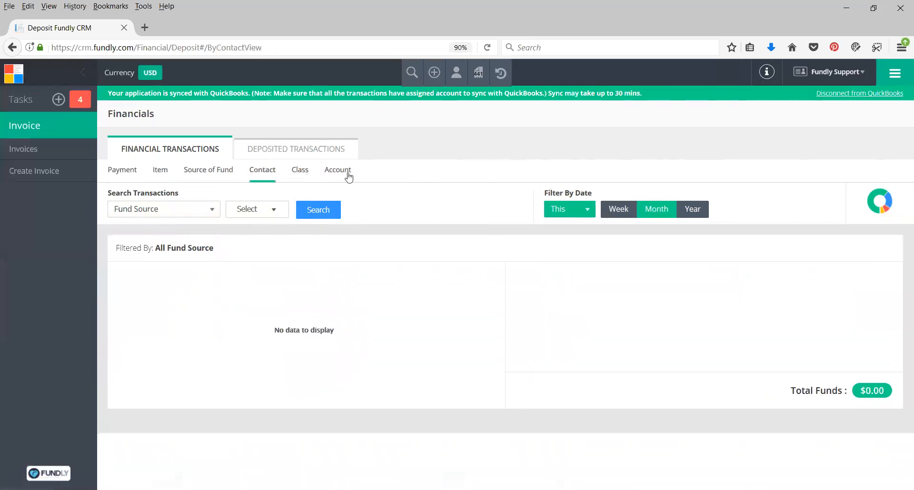
pyautogui.click(161, 171)
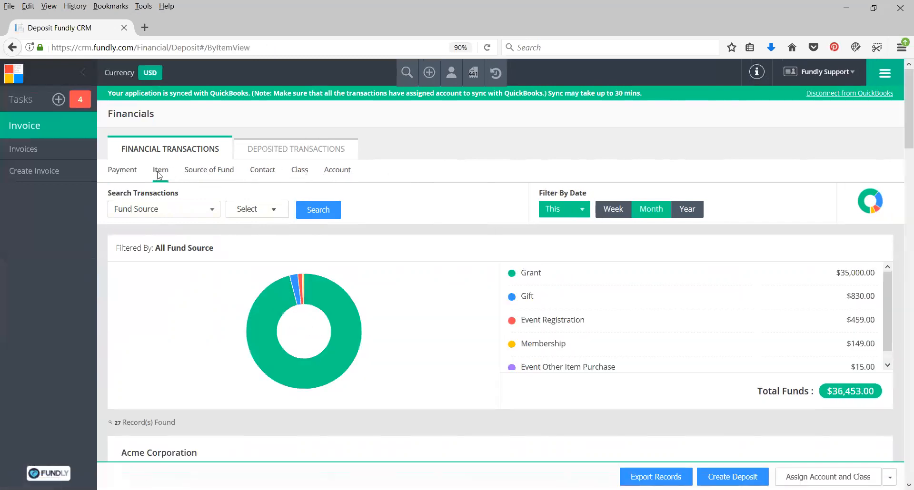
# Look through the search criteria available in the Item view and examine the listed item transactions
pyautogui.click(153, 211)
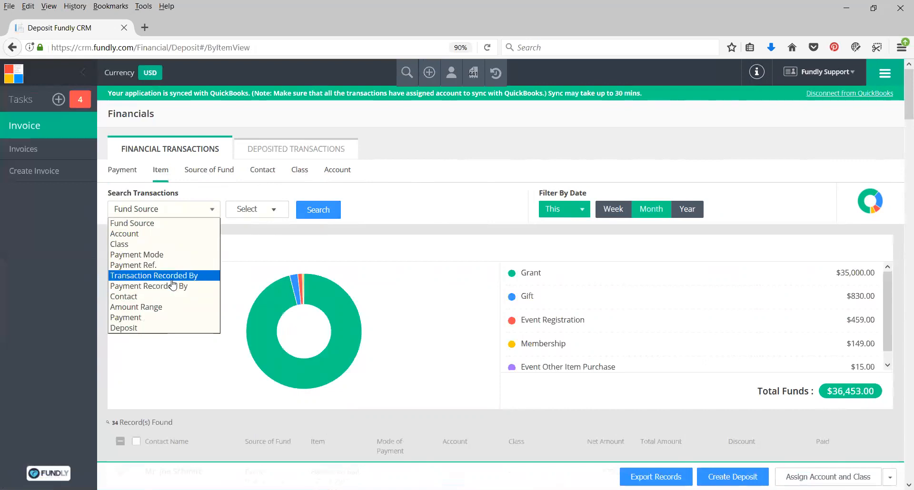
pyautogui.click(432, 199)
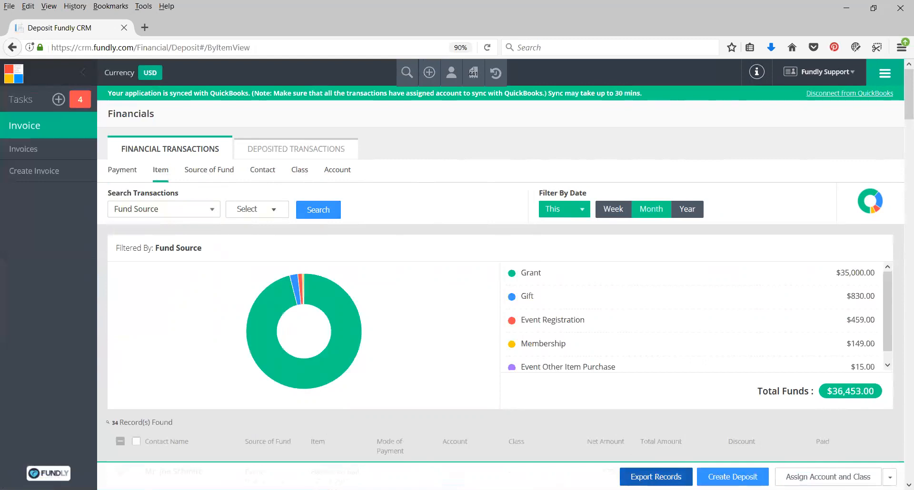
pyautogui.scroll(-8, 438, 230)
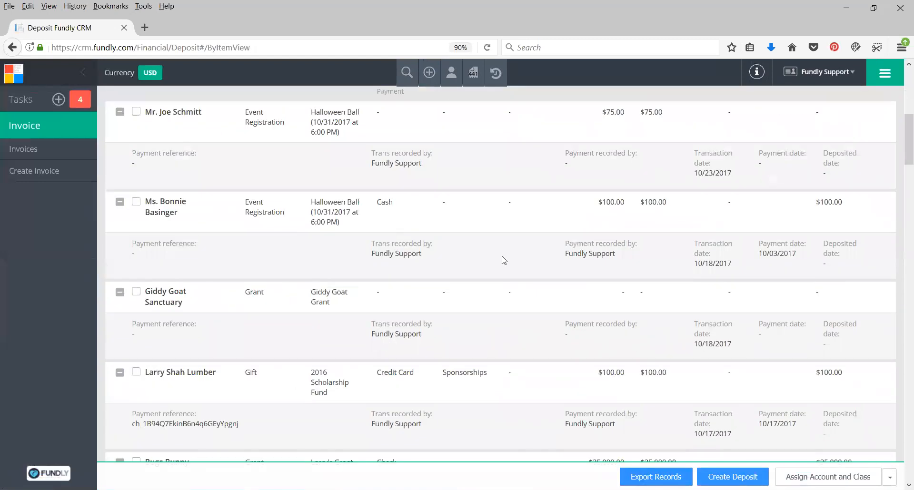
pyautogui.scroll(8, 521, 291)
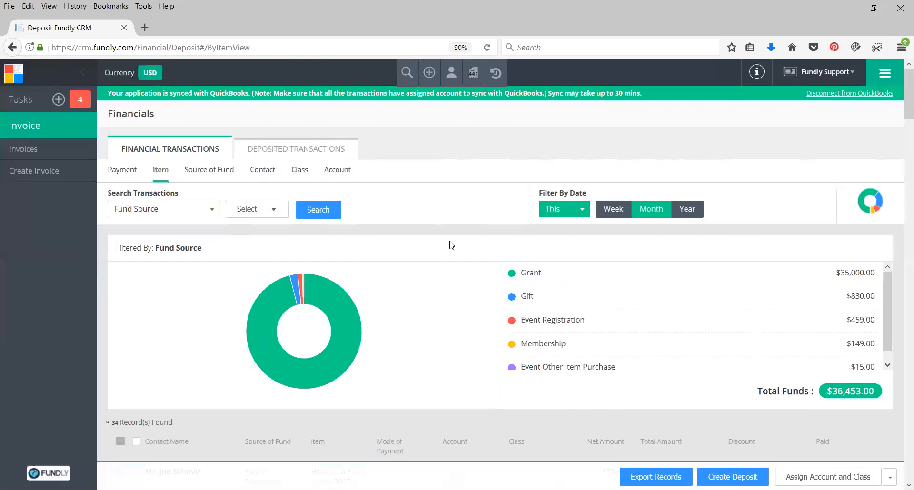
# Search the item transactions with fund source Gift and look through the matching records down to the end of the list
pyautogui.click(142, 209)
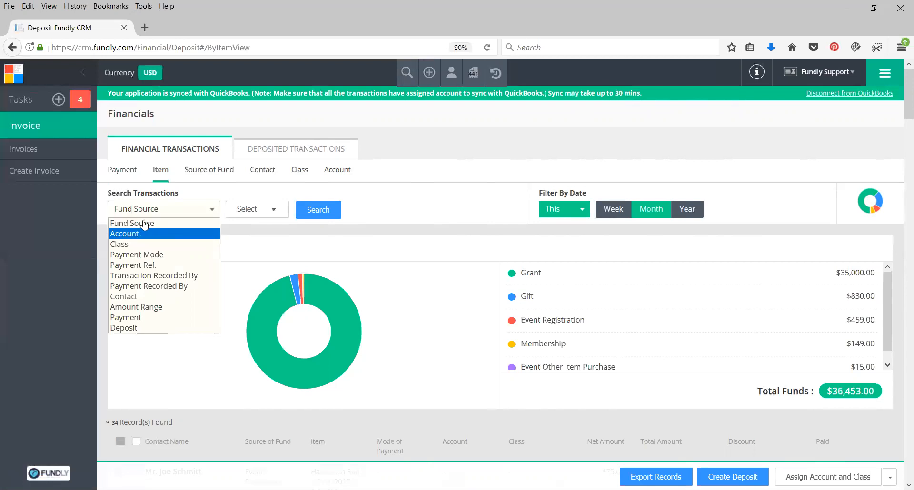
pyautogui.click(143, 223)
pyautogui.click(243, 212)
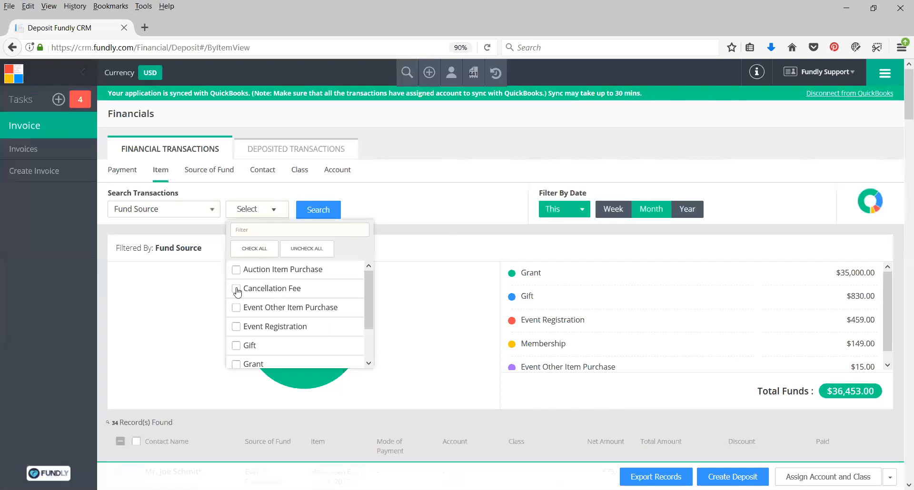
pyautogui.click(236, 346)
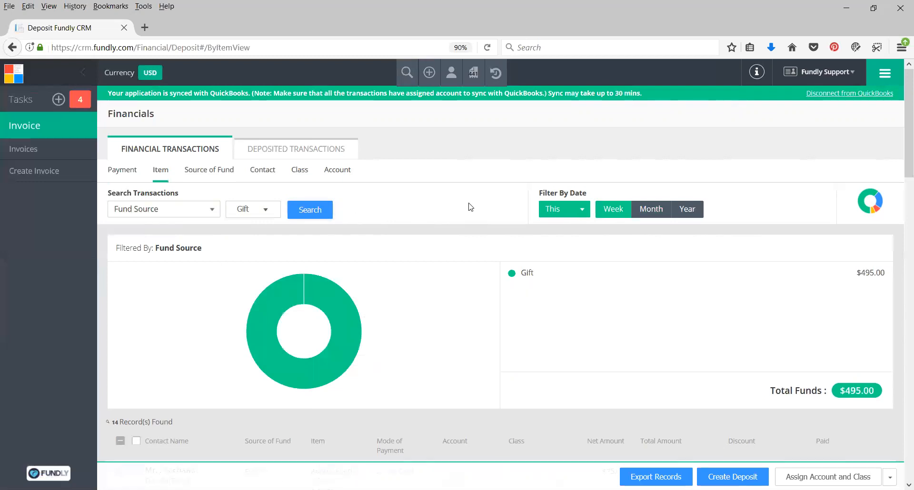
pyautogui.click(317, 211)
pyautogui.scroll(-5, 425, 208)
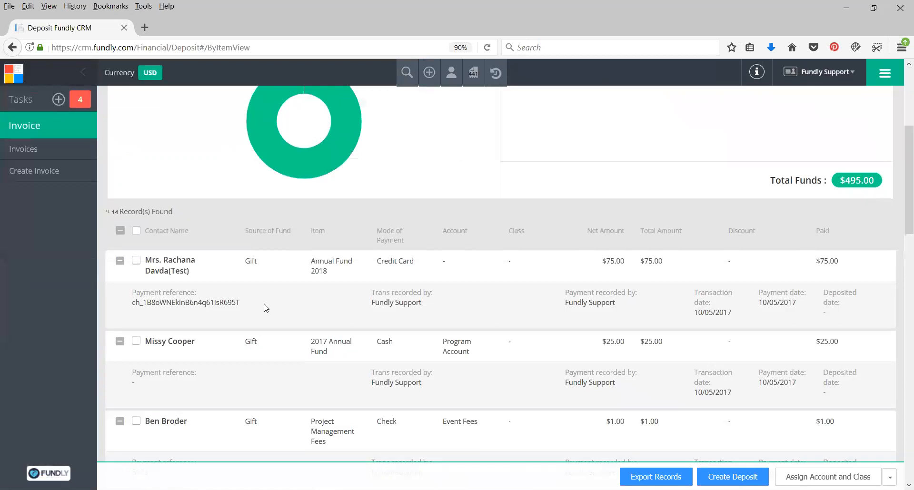
pyautogui.scroll(-7, 265, 297)
pyautogui.scroll(-3, 264, 298)
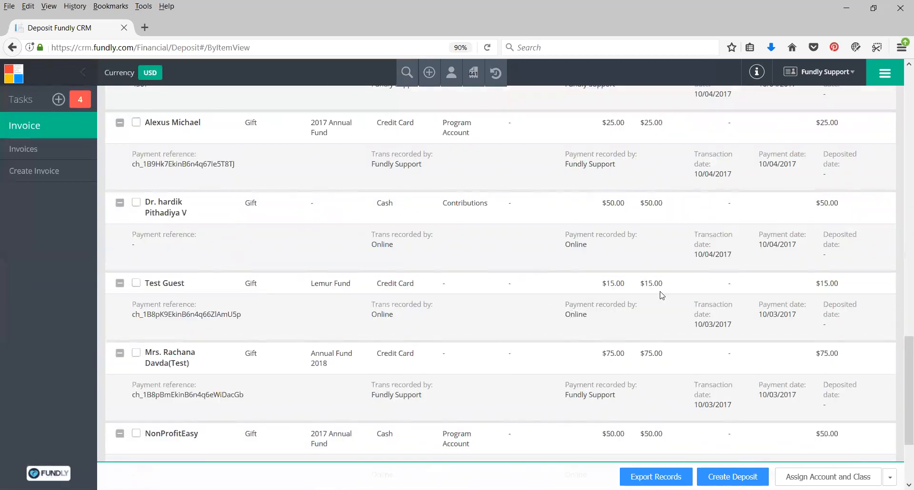
pyautogui.scroll(5, 796, 274)
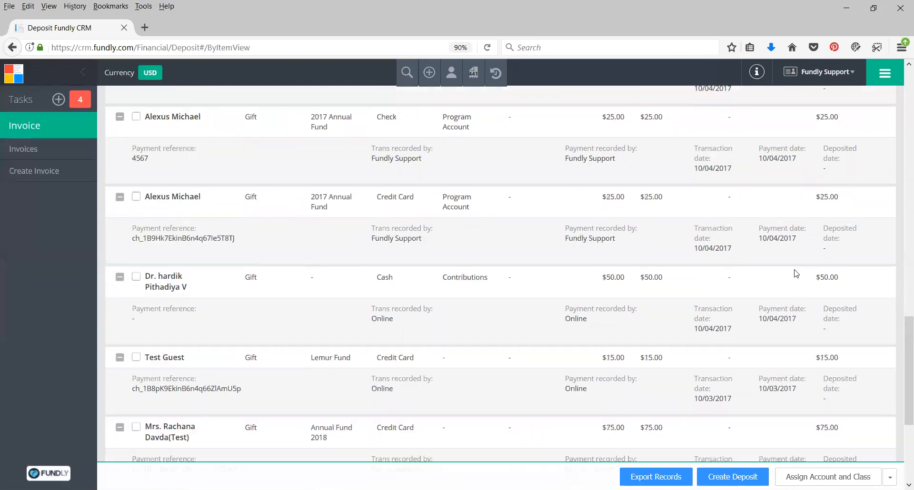
pyautogui.scroll(-8, 799, 268)
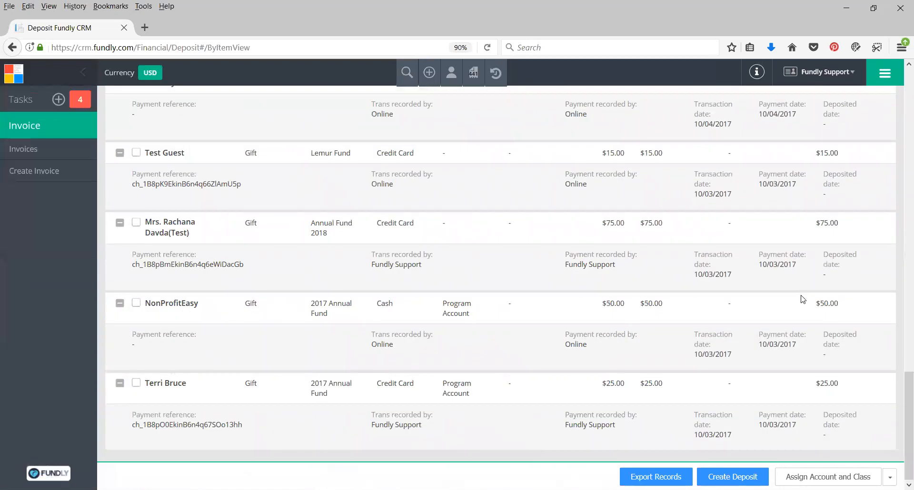
pyautogui.scroll(15, 804, 300)
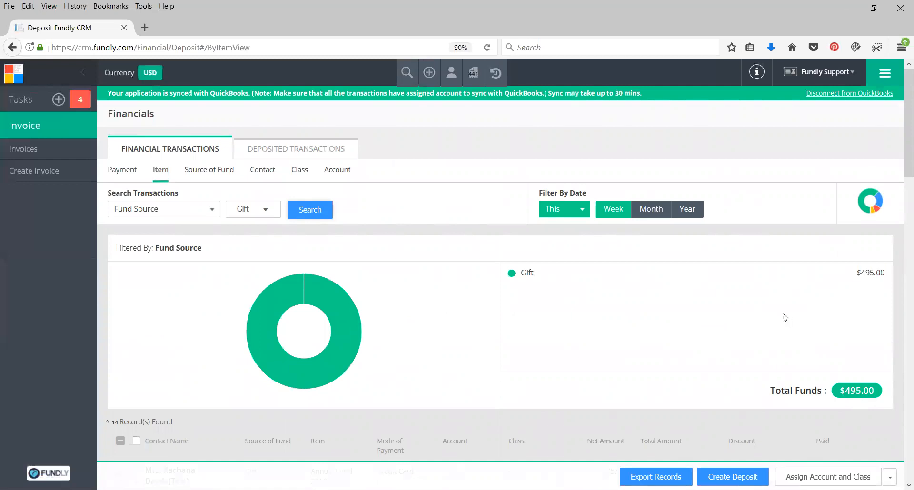
# Export the Gift transaction records as Transactions.csv, open the file in Microsoft Excel, and close it
pyautogui.scroll(-1, 662, 306)
pyautogui.scroll(-3, 663, 306)
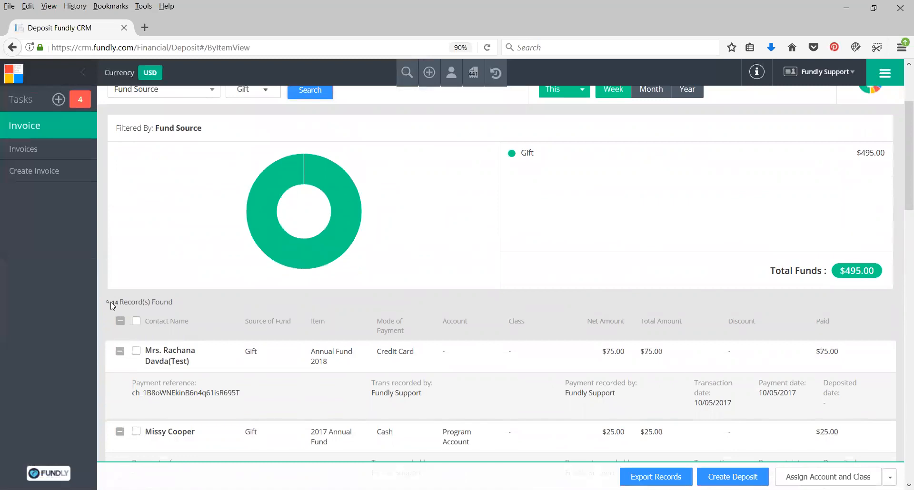
pyautogui.moveTo(154, 302); pyautogui.dragTo(115, 300)
pyautogui.click(222, 303)
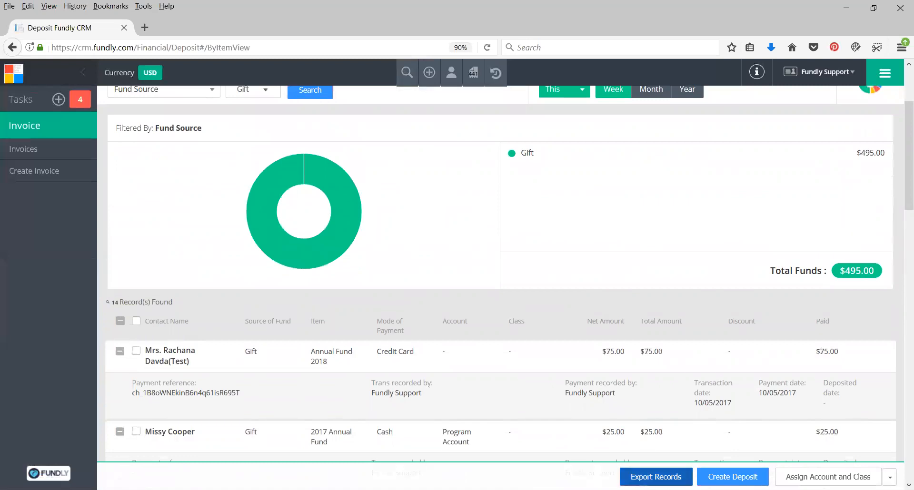
pyautogui.click(656, 477)
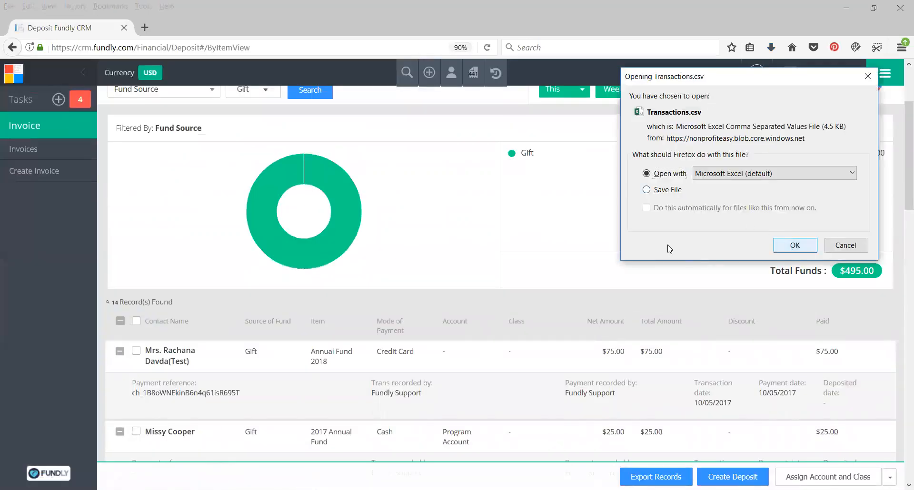
pyautogui.press('Return')
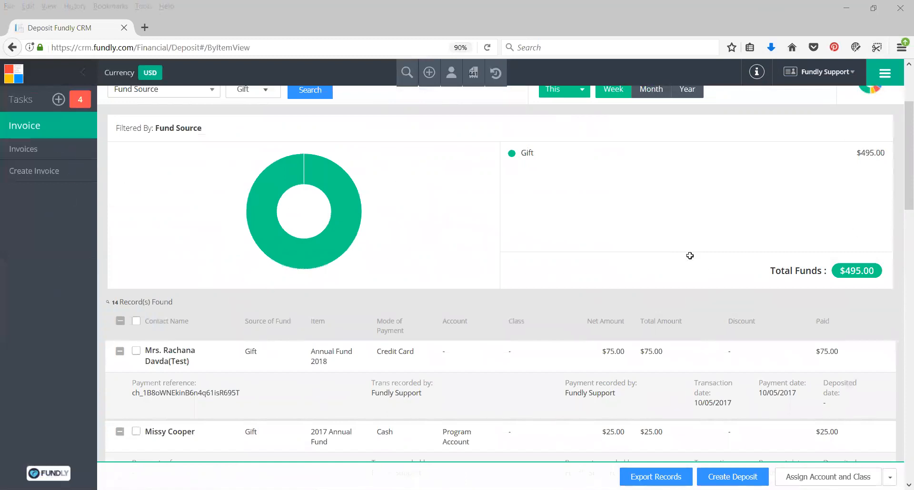
pyautogui.click(901, 8)
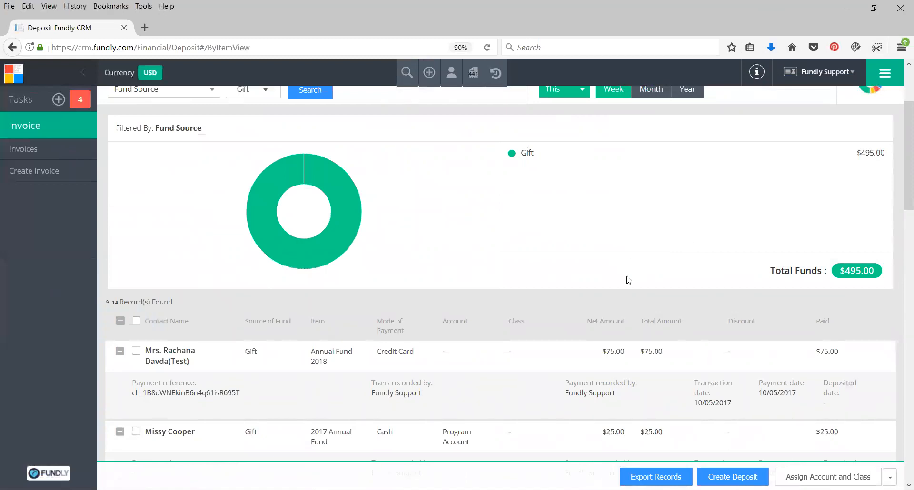
pyautogui.scroll(-5, 536, 339)
pyautogui.scroll(10, 539, 343)
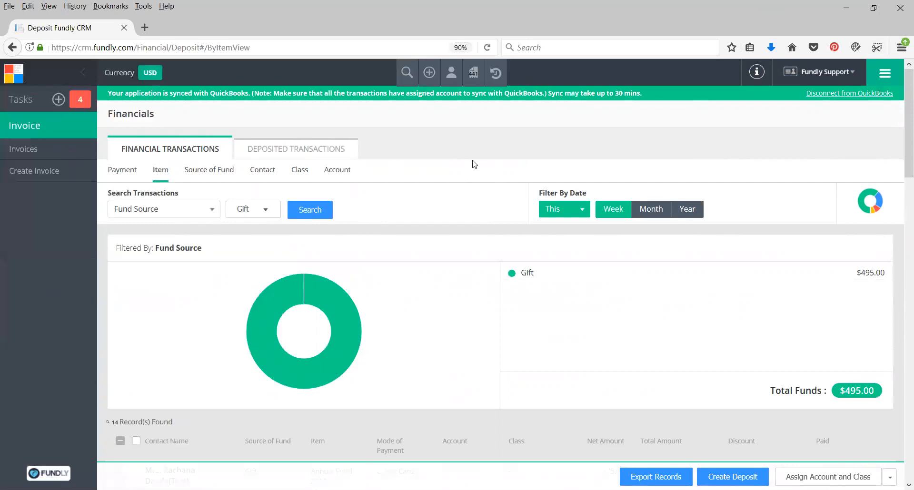
pyautogui.scroll(-4, 475, 164)
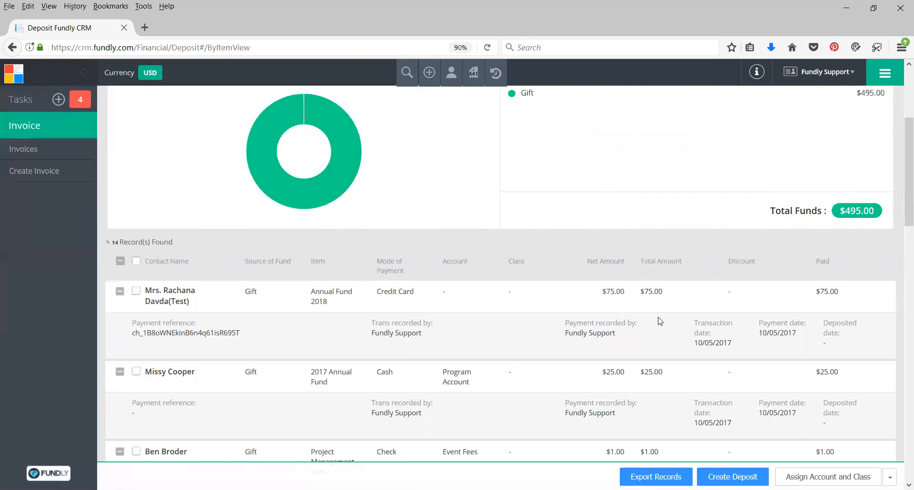
pyautogui.scroll(4, 662, 319)
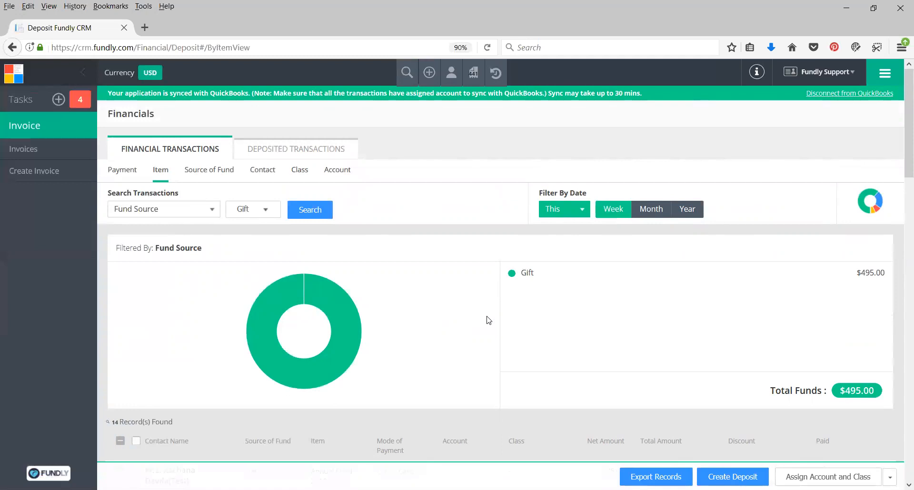
# Select only the first $25.00 cash gift and the $1.00, $50.00 and $49.00 check gifts, leaving the credit card payments unselected
pyautogui.scroll(-3, 431, 375)
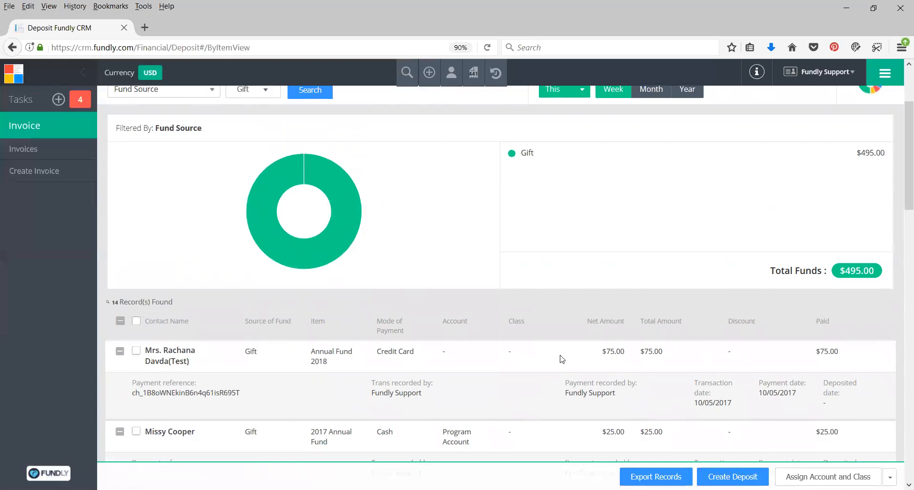
pyautogui.click(137, 351)
pyautogui.click(136, 432)
pyautogui.scroll(-2, 324, 393)
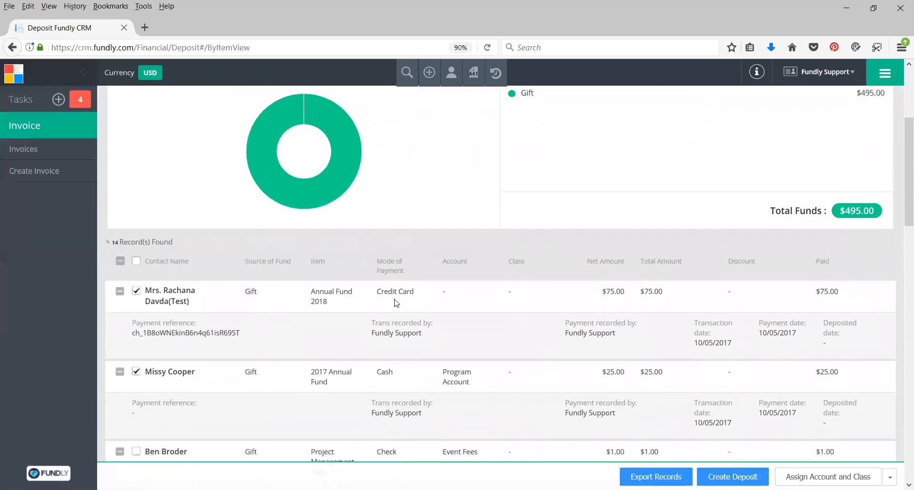
pyautogui.click(138, 294)
pyautogui.scroll(-4, 140, 298)
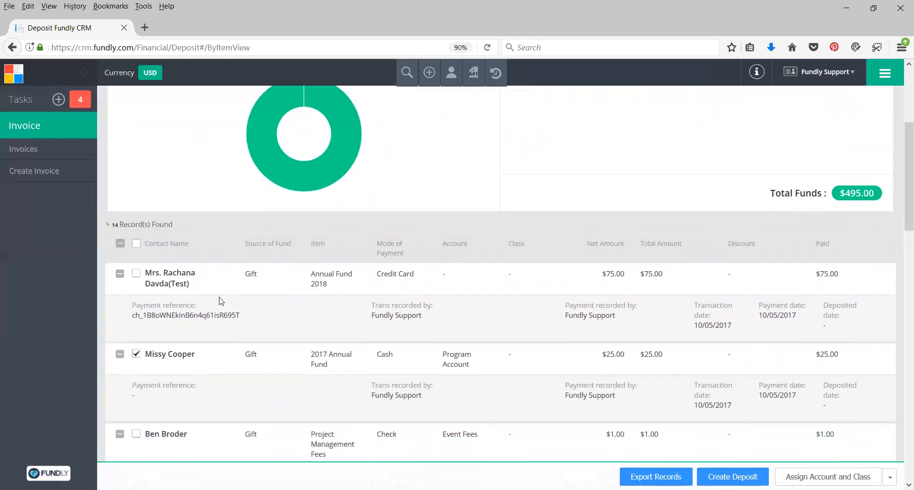
pyautogui.click(137, 332)
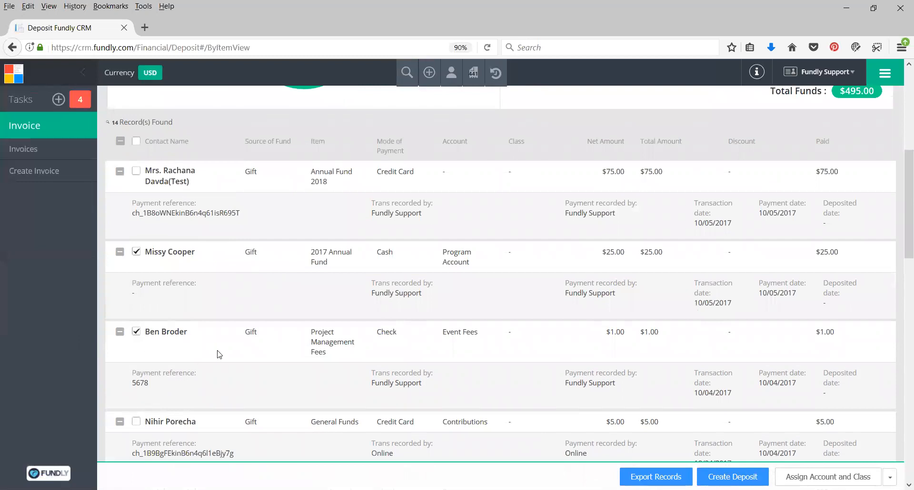
pyautogui.scroll(-4, 218, 355)
pyautogui.click(136, 372)
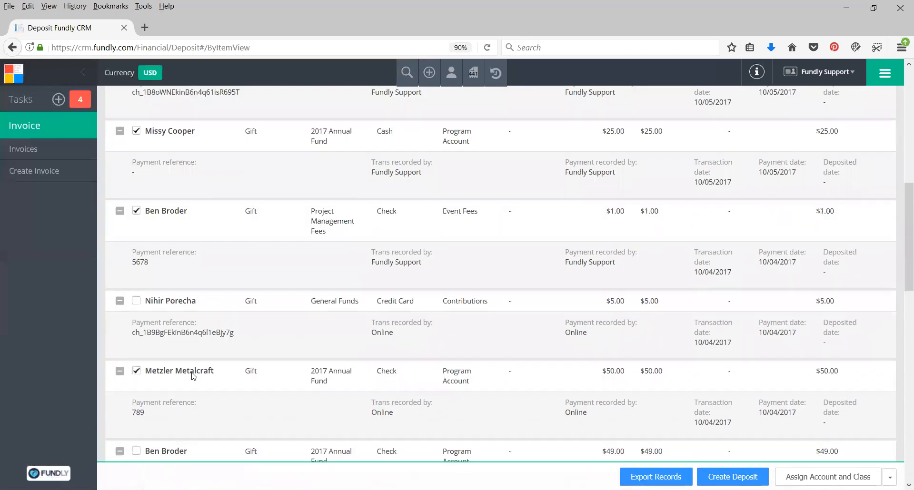
pyautogui.scroll(-2, 138, 378)
pyautogui.click(136, 392)
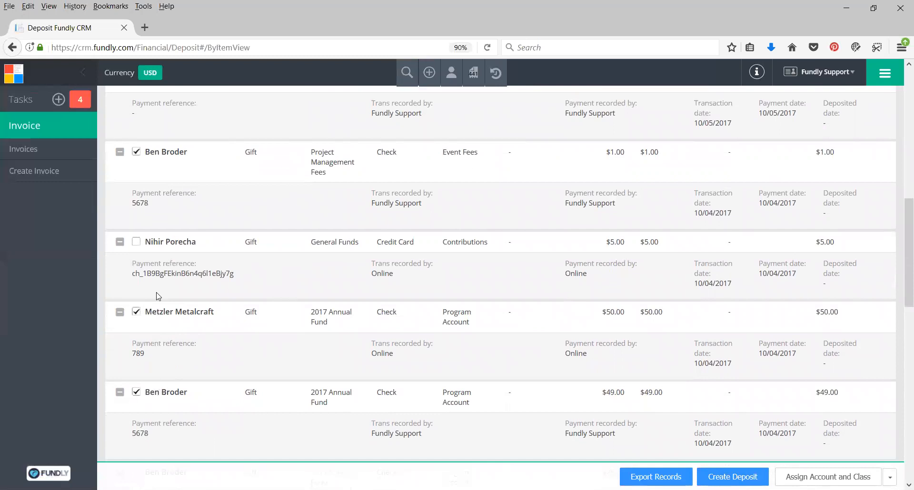
pyautogui.scroll(2, 166, 149)
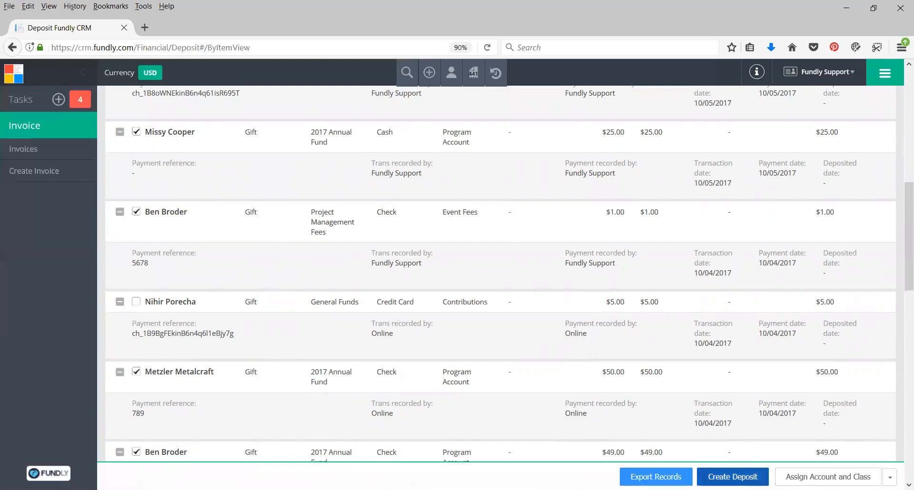
# Create a deposit batch from the selected transactions, dated 10/04/2017 and titled "Checks & Cash Week of 10/4/17"
pyautogui.click(732, 476)
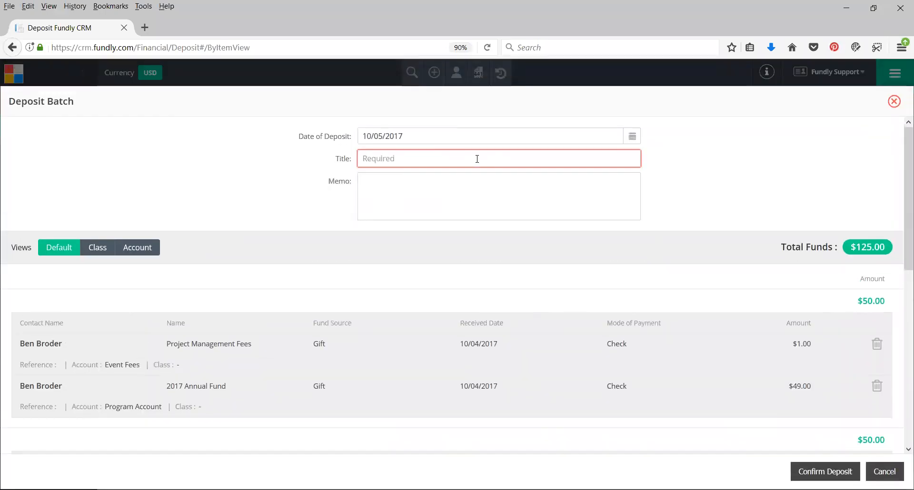
pyautogui.click(426, 139)
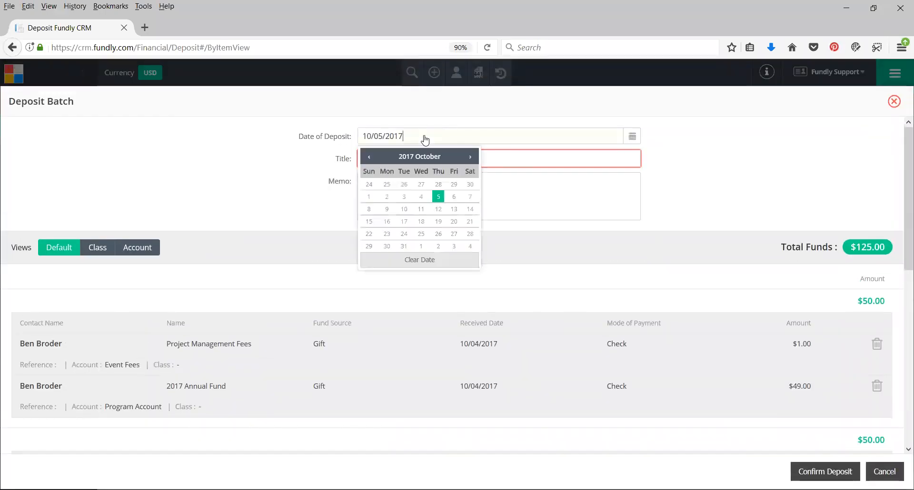
pyautogui.click(422, 197)
pyautogui.click(401, 158)
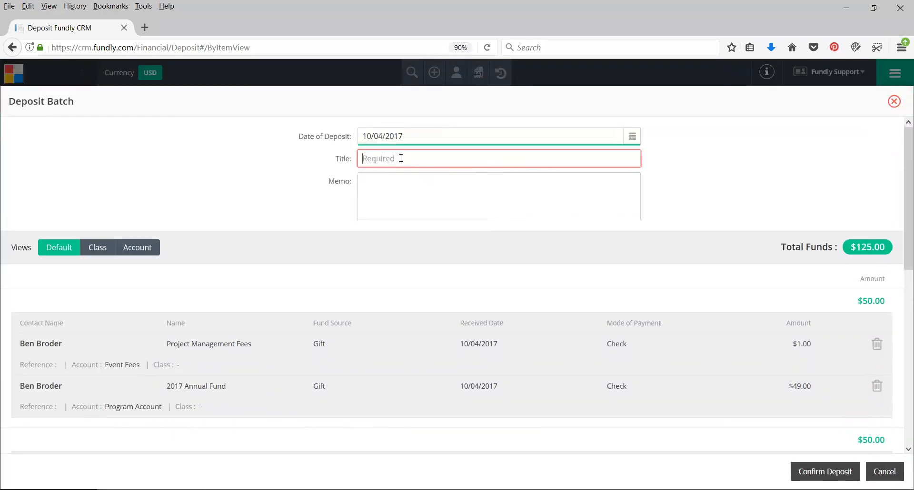
pyautogui.write('C')
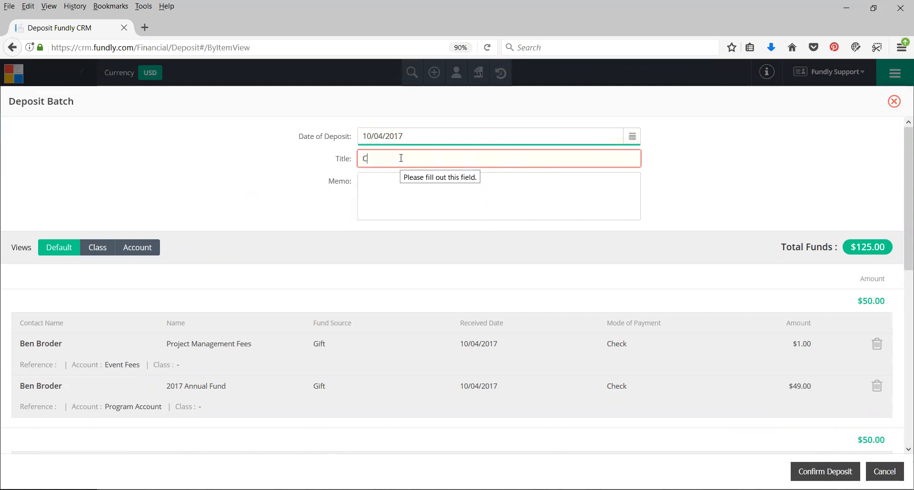
pyautogui.write('hecks & Ca')
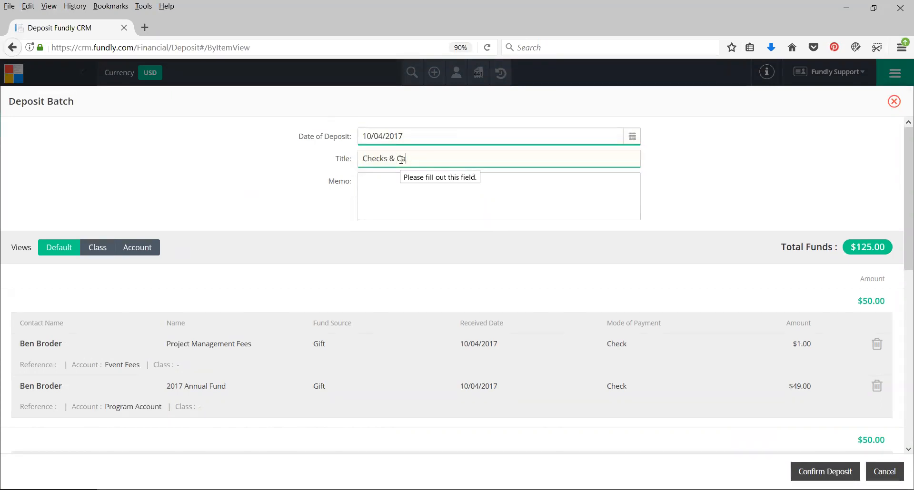
pyautogui.write('sh Week of 10/4/17')
# Add the memo "all checks that came in by Tuesday 10/4/17" to the deposit batch
pyautogui.click(393, 184)
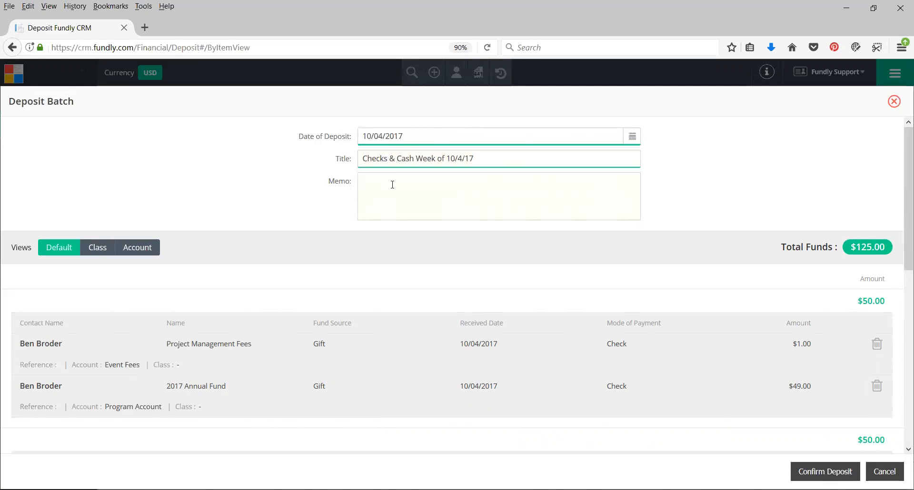
pyautogui.write('all checks th')
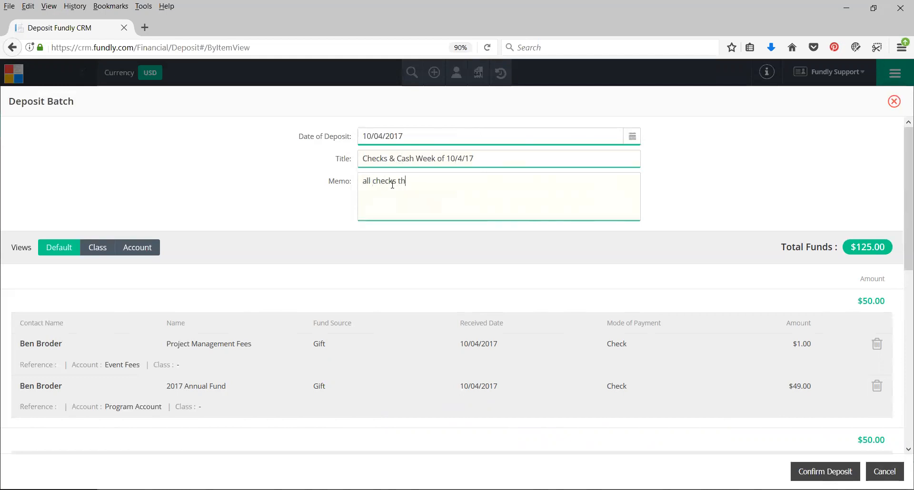
pyautogui.write('at came in by Tuesday 10/4/17')
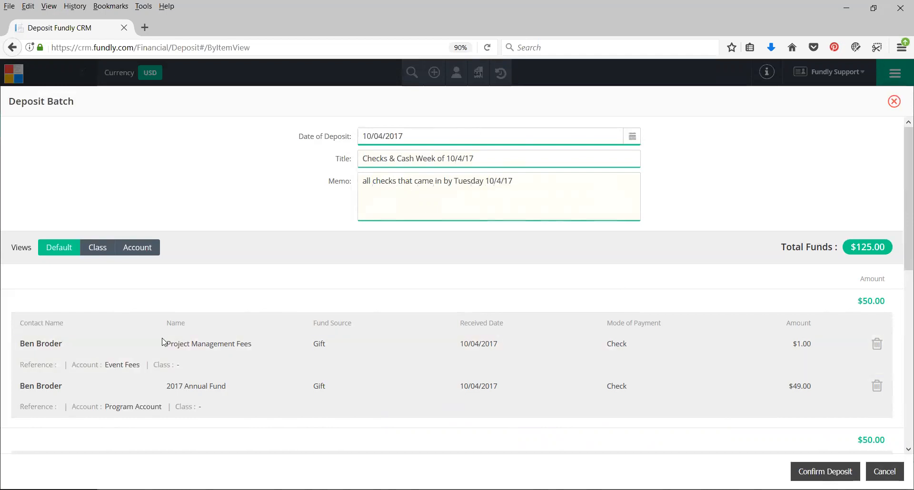
# Check the received dates of the batch payments and remove the $25.00 cash payment received 10/05/2017 from the deposit
pyautogui.scroll(-1, 222, 300)
pyautogui.scroll(-3, 222, 300)
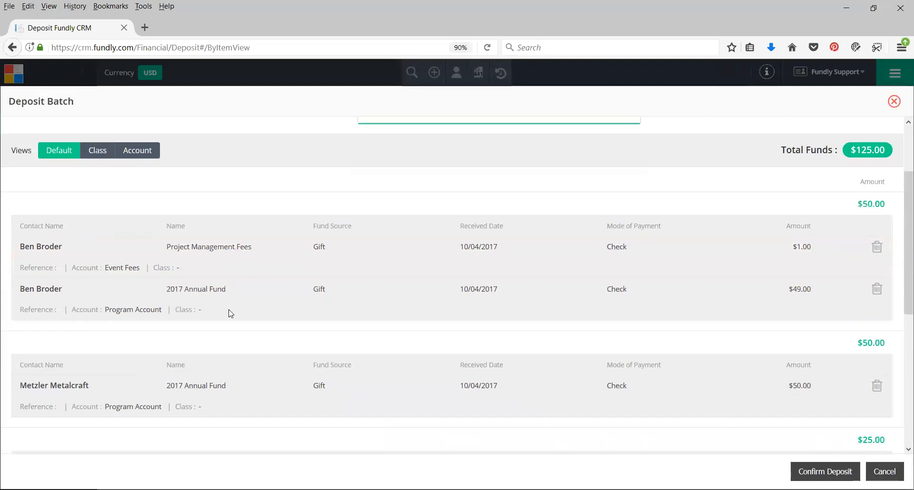
pyautogui.scroll(-3, 254, 242)
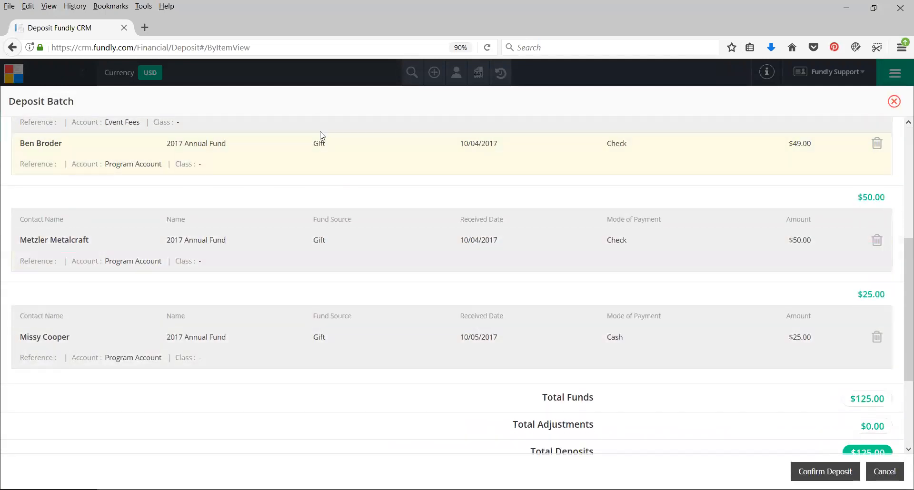
pyautogui.scroll(3, 537, 311)
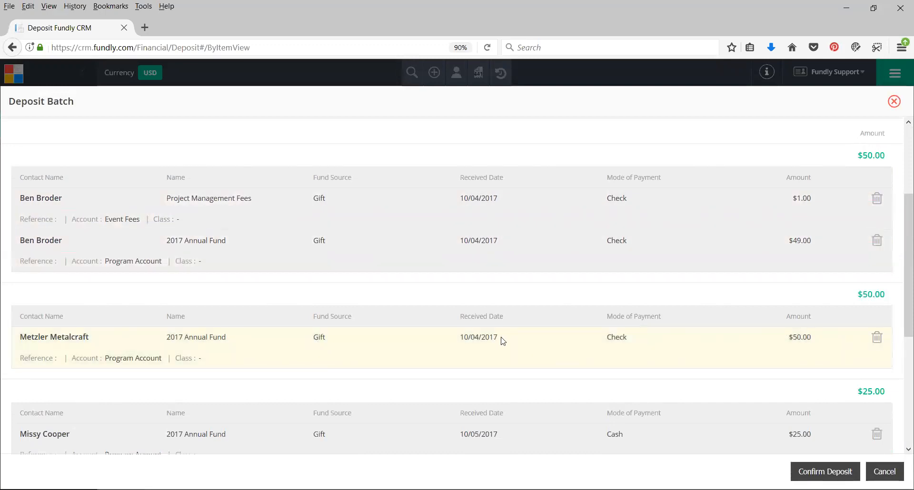
pyautogui.scroll(-4, 500, 340)
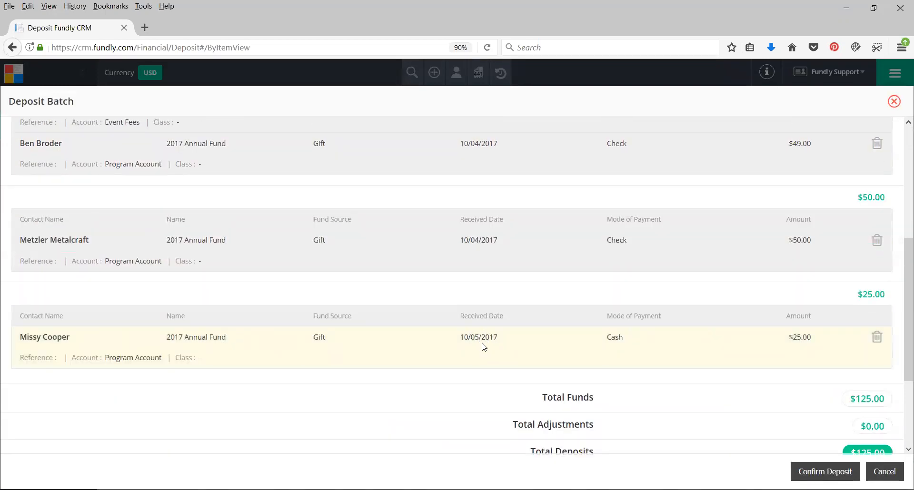
pyautogui.click(877, 338)
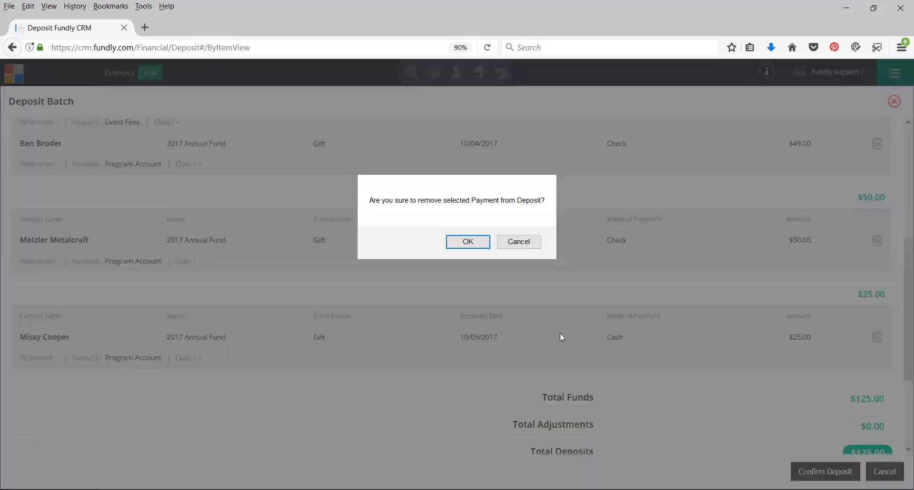
pyautogui.click(468, 242)
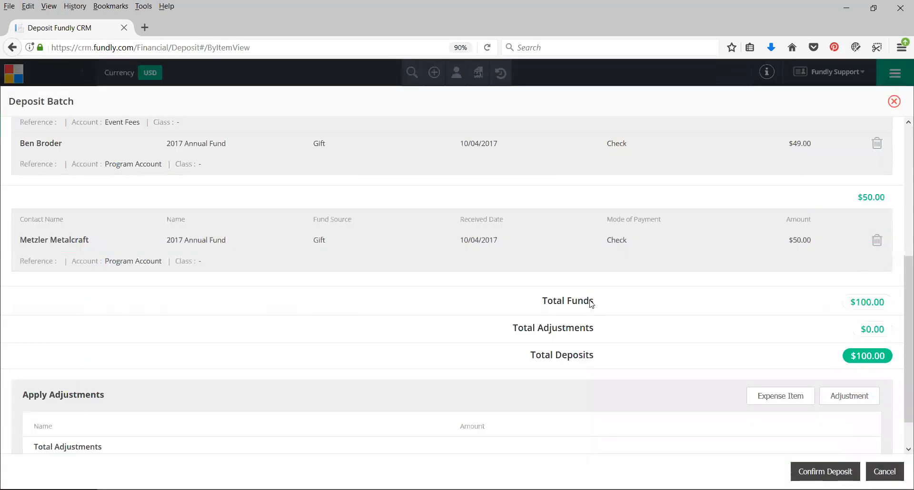
# Review the remaining check payments, the deposit totals and the Apply Adjustments section of the deposit batch
pyautogui.scroll(3, 615, 302)
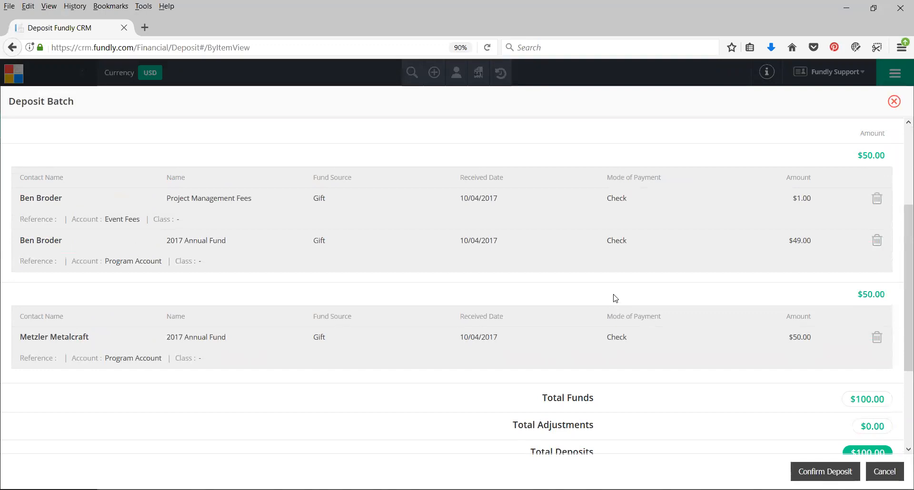
pyautogui.scroll(-3, 667, 274)
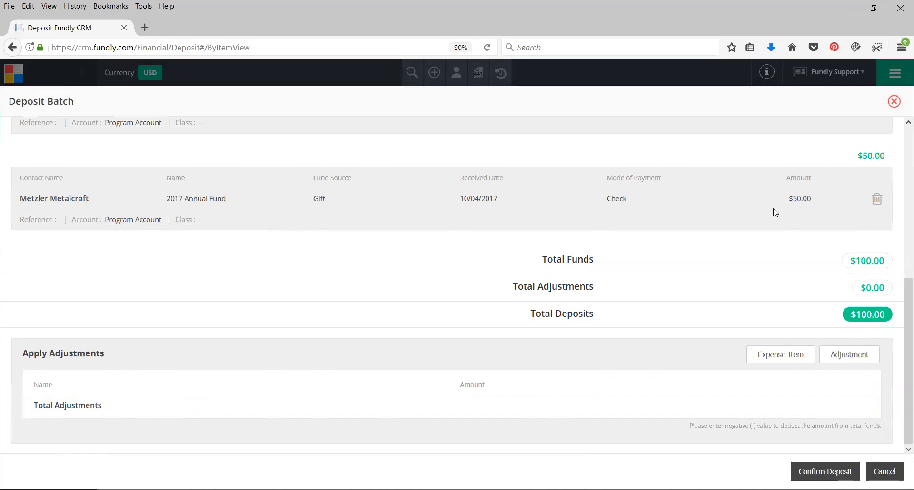
pyautogui.scroll(3, 609, 251)
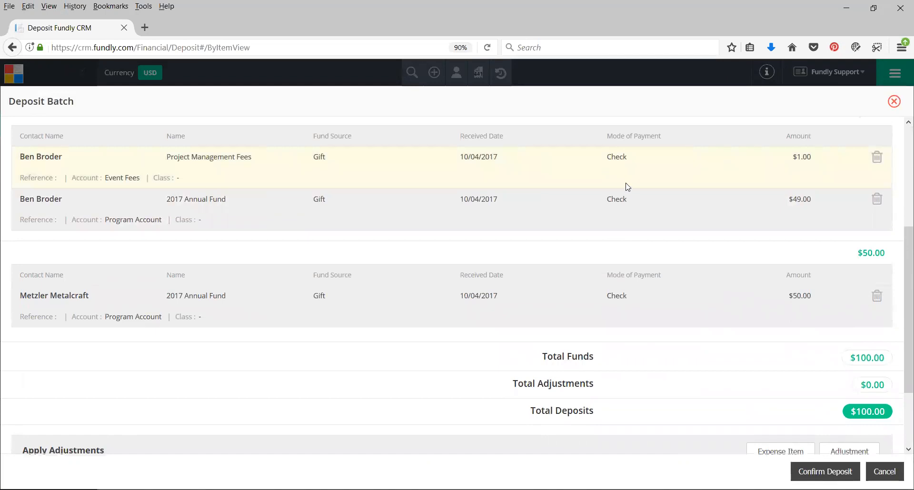
pyautogui.scroll(3, 628, 185)
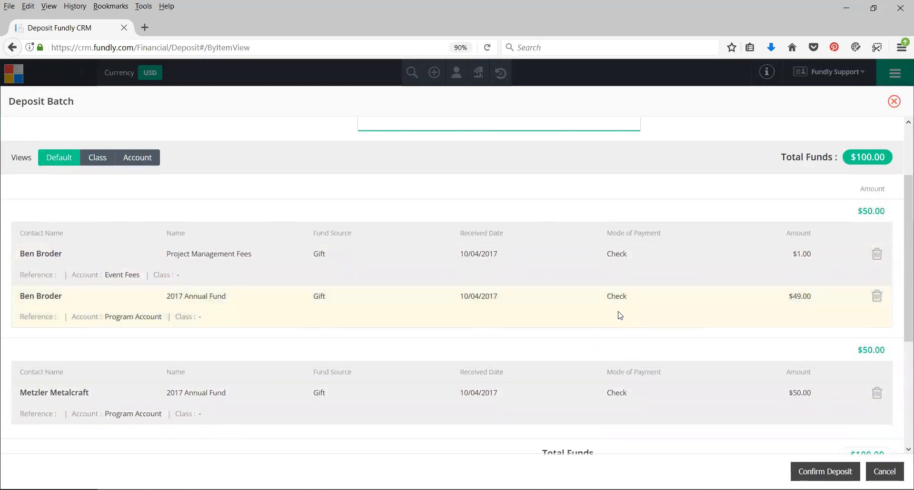
pyautogui.scroll(-3, 621, 319)
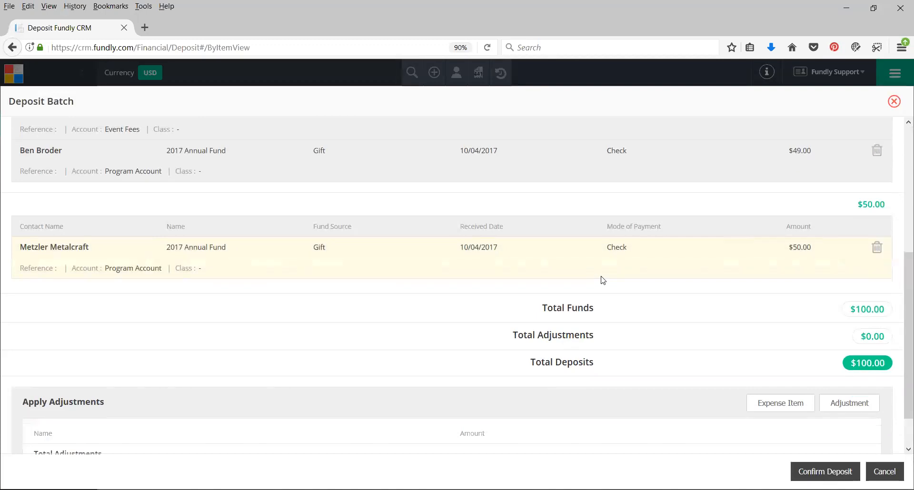
pyautogui.scroll(-1, 537, 305)
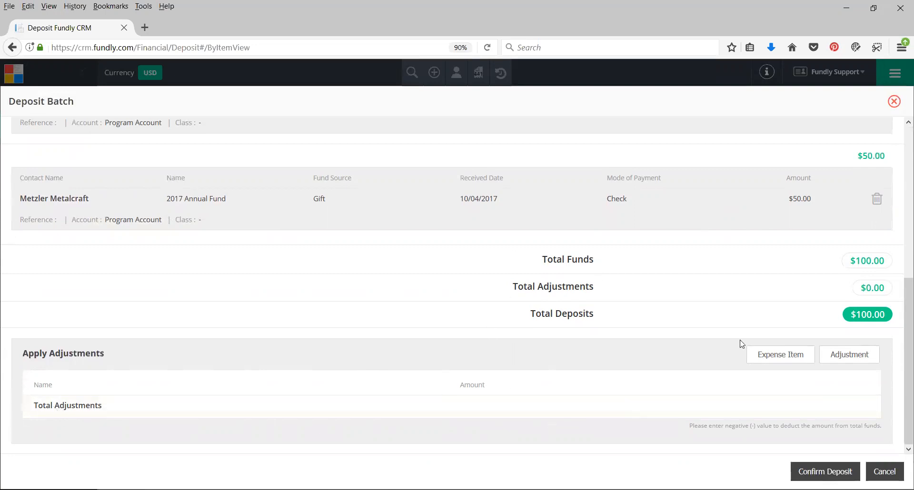
# Confirm the deposit batch and open the list of deposited transactions
pyautogui.click(823, 472)
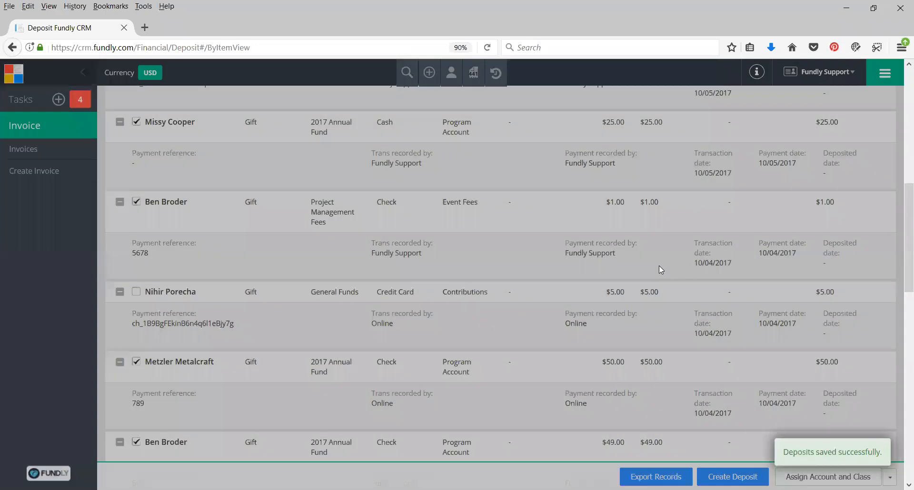
pyautogui.scroll(8, 604, 238)
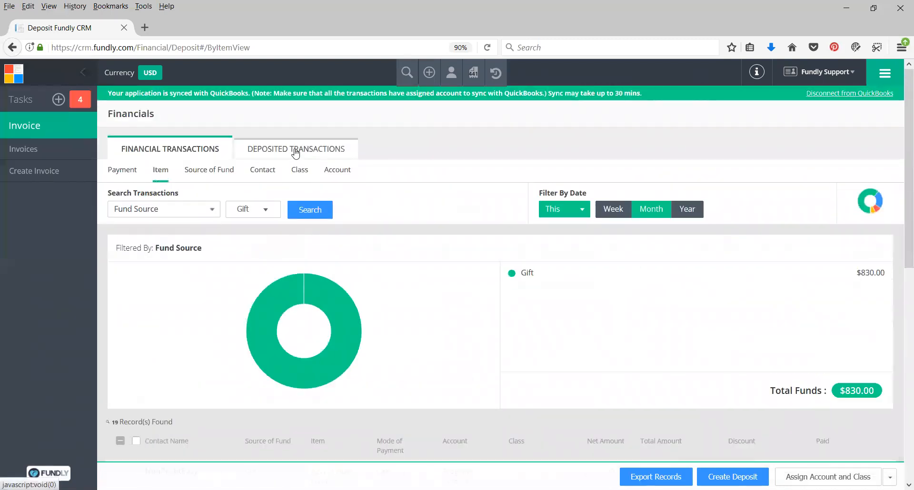
pyautogui.click(164, 213)
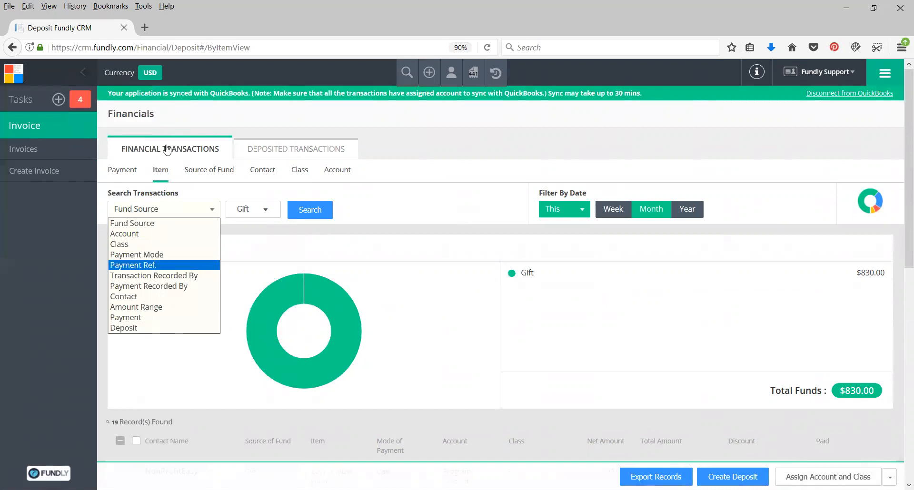
pyautogui.click(310, 149)
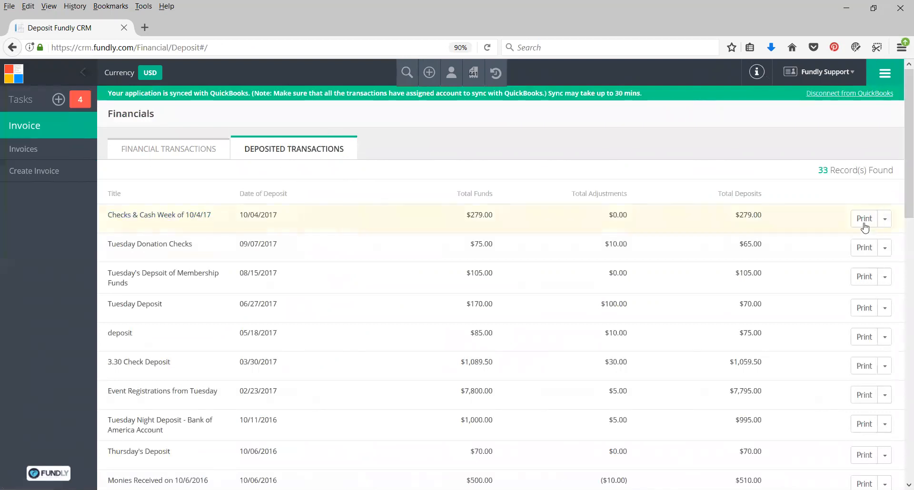
# View the details of the "Checks & Cash Week of 10/4/17" deposit and review its payments, fund sources, accounts and totals
pyautogui.click(885, 219)
pyautogui.click(878, 239)
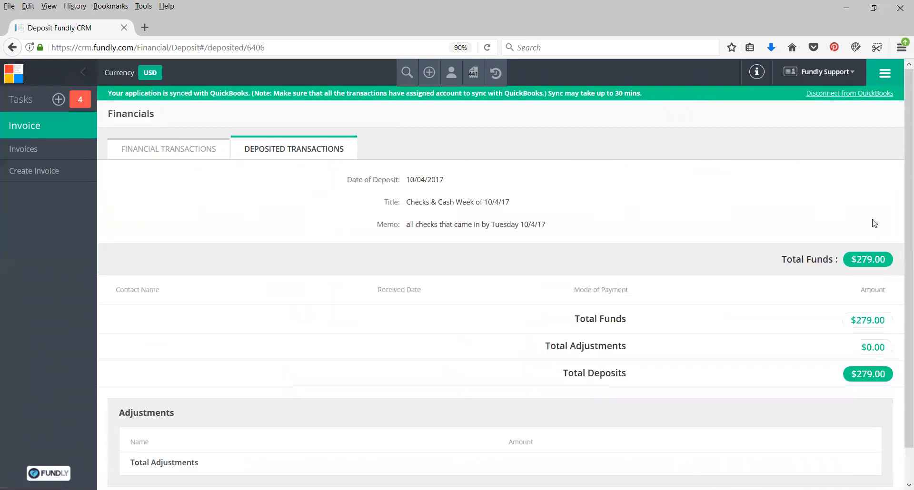
pyautogui.scroll(-3, 703, 188)
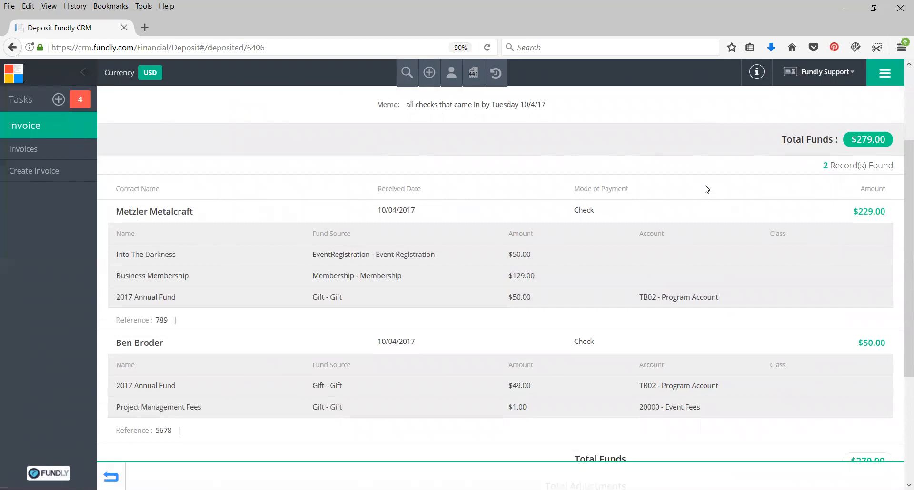
pyautogui.scroll(-2, 707, 189)
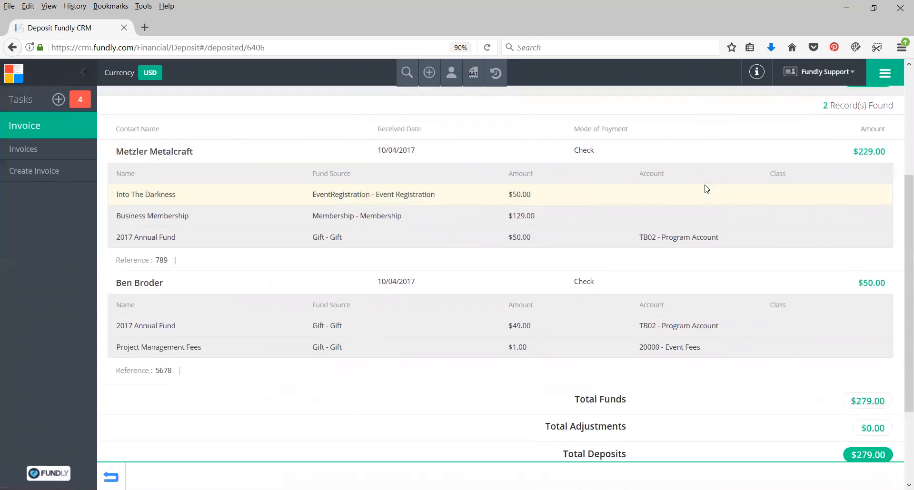
pyautogui.scroll(-3, 709, 193)
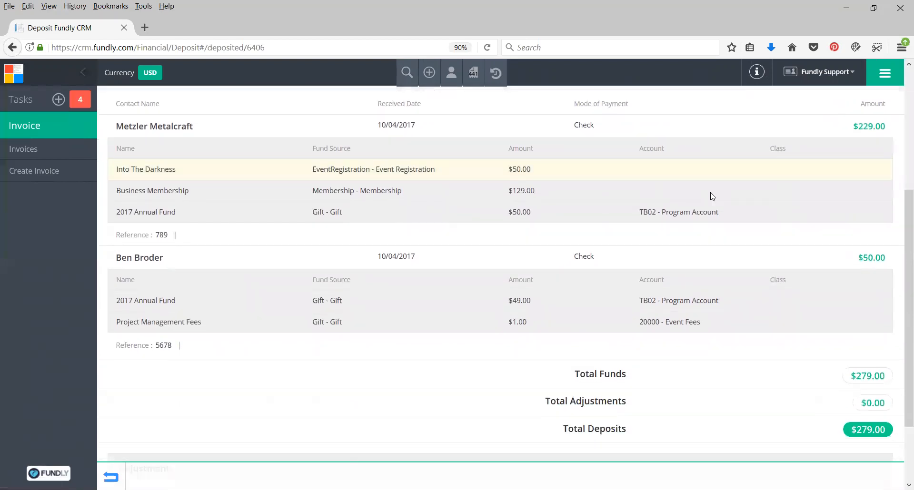
pyautogui.scroll(8, 712, 261)
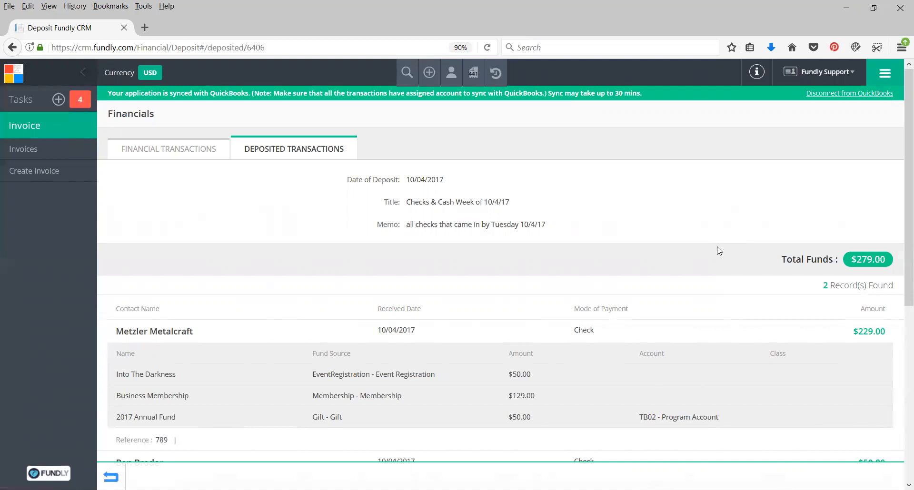
# Go to Custom Reports and expand the Donation Reports folder within the Default reports
pyautogui.click(883, 77)
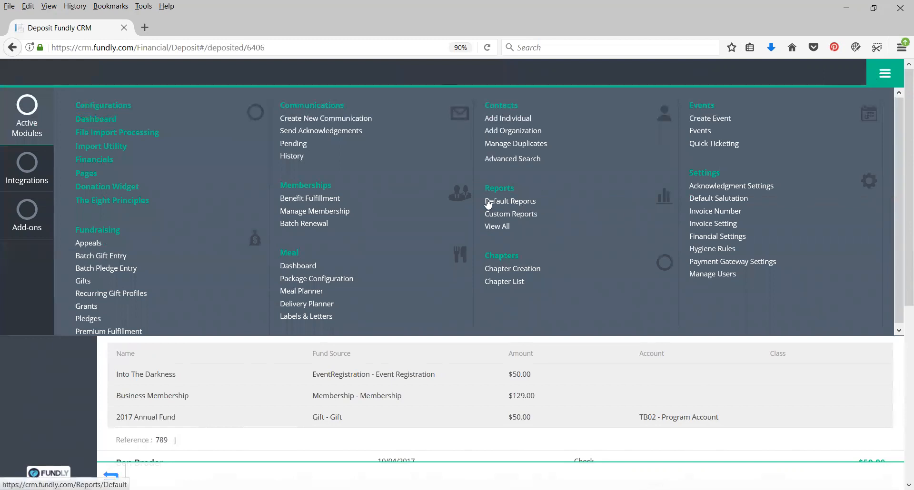
pyautogui.click(516, 217)
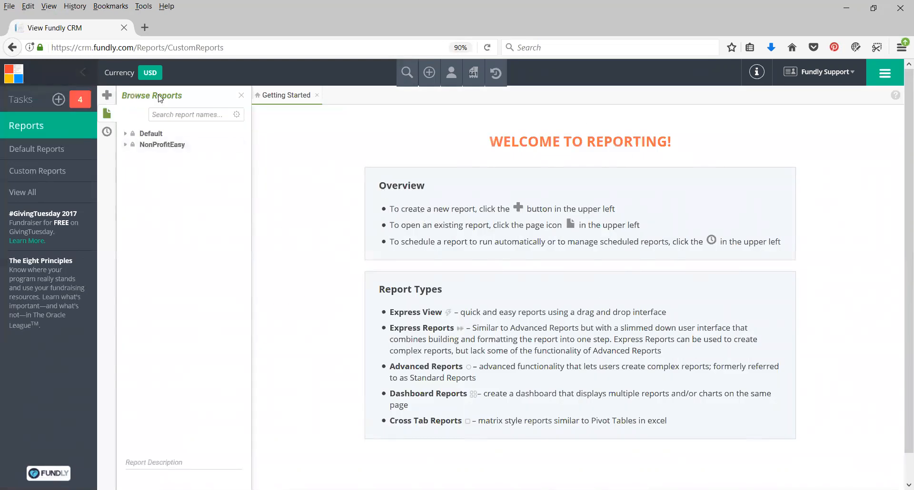
pyautogui.click(163, 136)
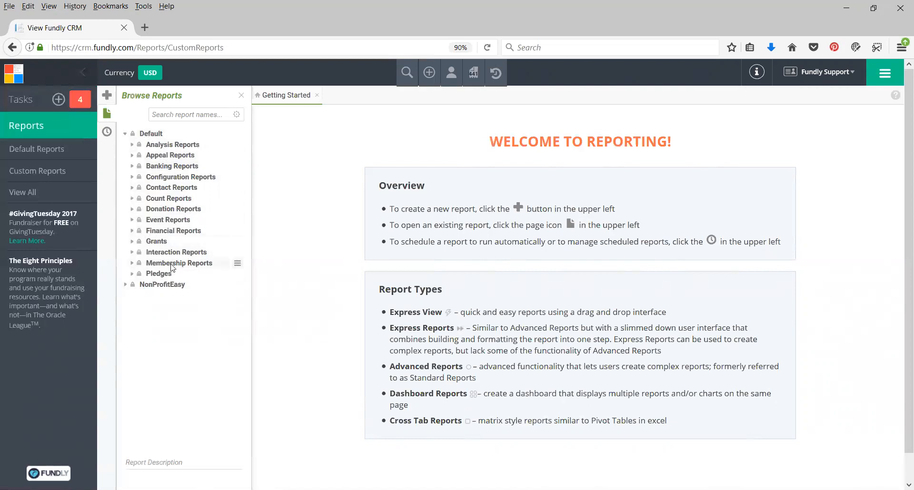
pyautogui.click(133, 210)
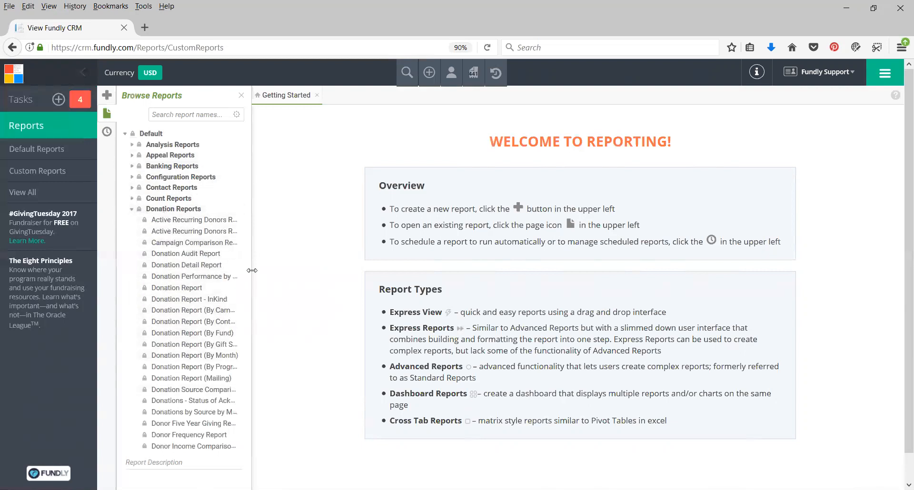
# Widen the Browse Reports pane enough to fit the full donation report names
pyautogui.moveTo(252, 270); pyautogui.dragTo(254, 269)
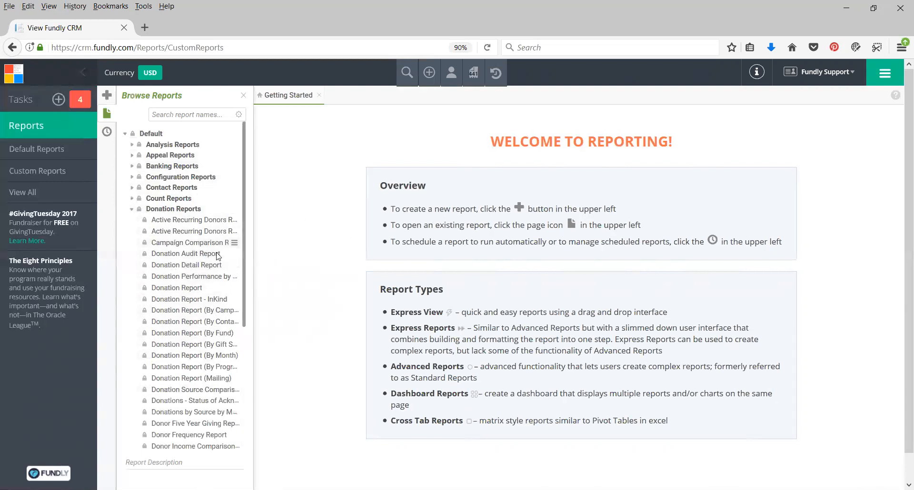
pyautogui.moveTo(256, 253); pyautogui.dragTo(360, 252)
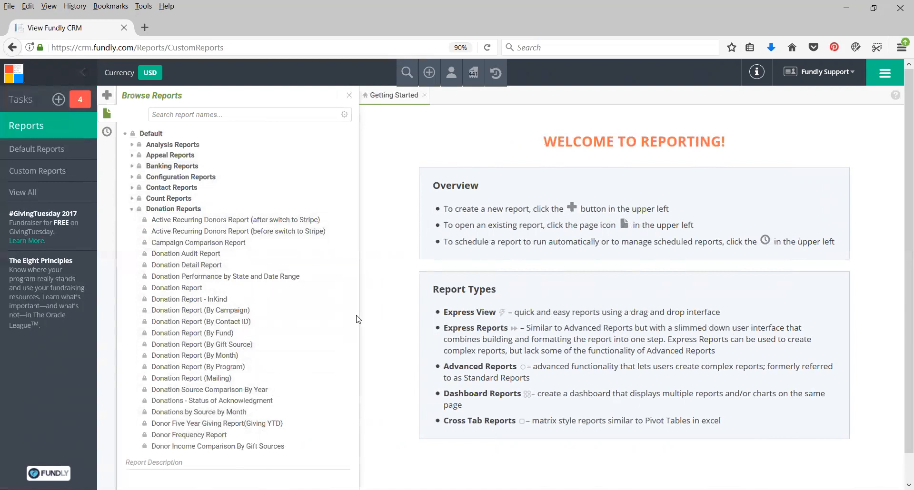
pyautogui.moveTo(360, 318); pyautogui.dragTo(334, 317)
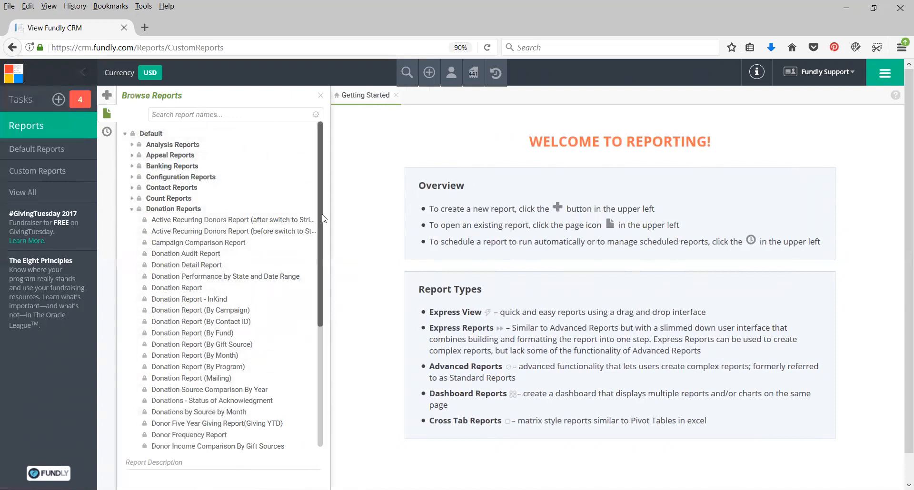
pyautogui.moveTo(332, 222); pyautogui.dragTo(343, 220)
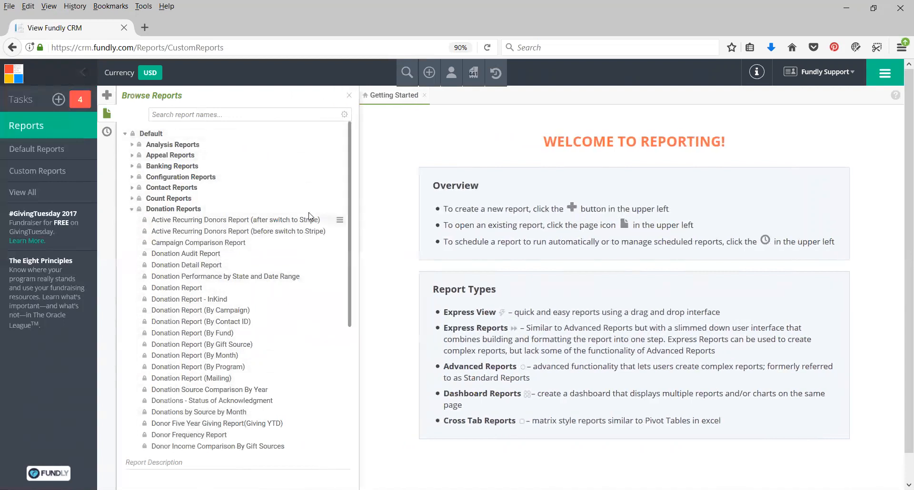
# Select the Donation Report and read its description
pyautogui.click(180, 290)
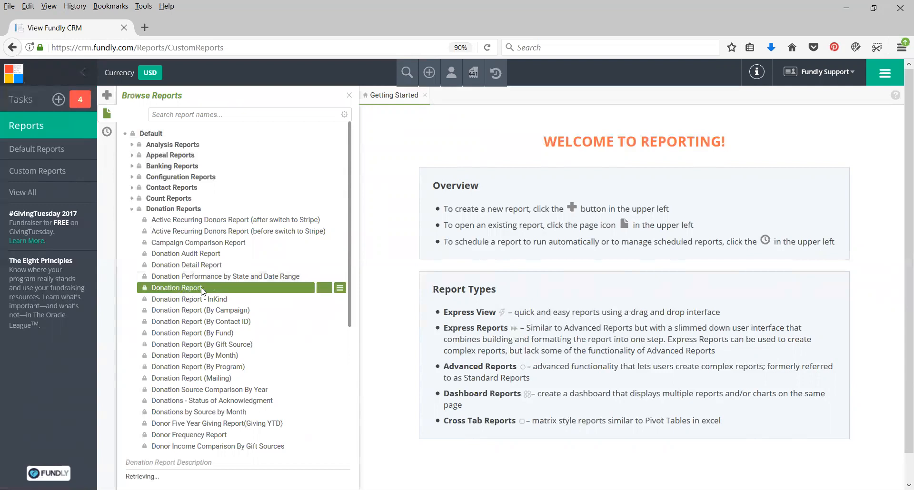
pyautogui.scroll(-1, 238, 424)
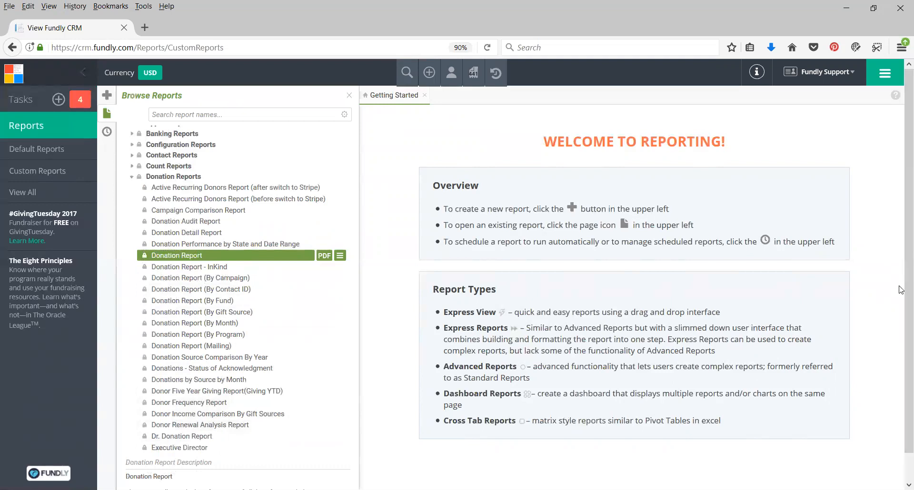
pyautogui.scroll(-1, 326, 429)
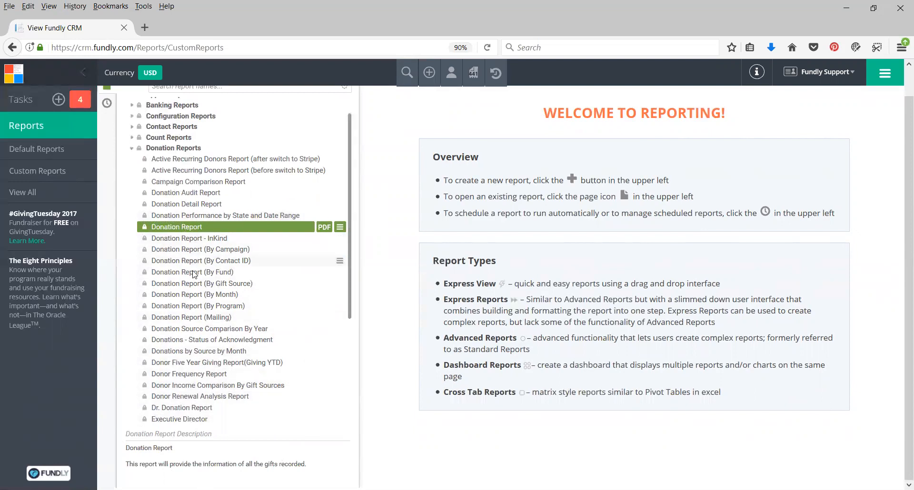
# Select the Donor Frequency Report and read through its full description
pyautogui.click(173, 377)
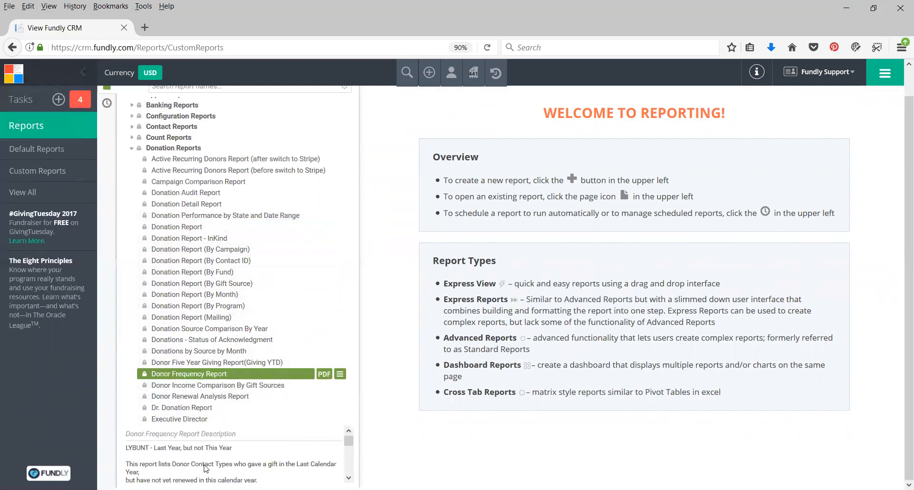
pyautogui.scroll(-2, 202, 461)
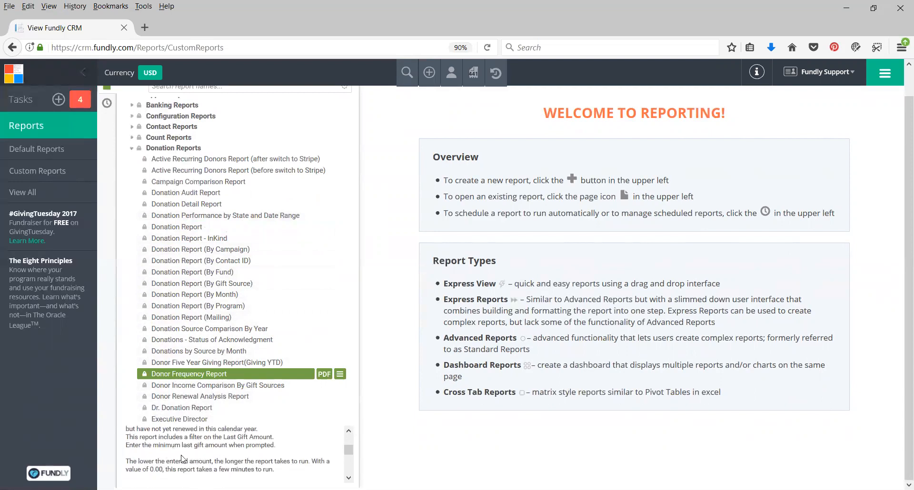
pyautogui.scroll(-2, 189, 464)
pyautogui.scroll(-1, 185, 458)
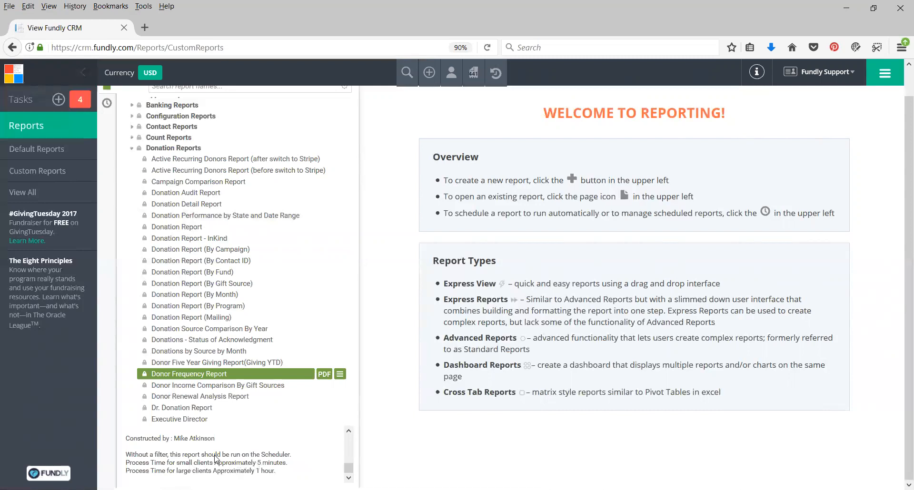
pyautogui.scroll(2, 215, 458)
pyautogui.scroll(3, 215, 458)
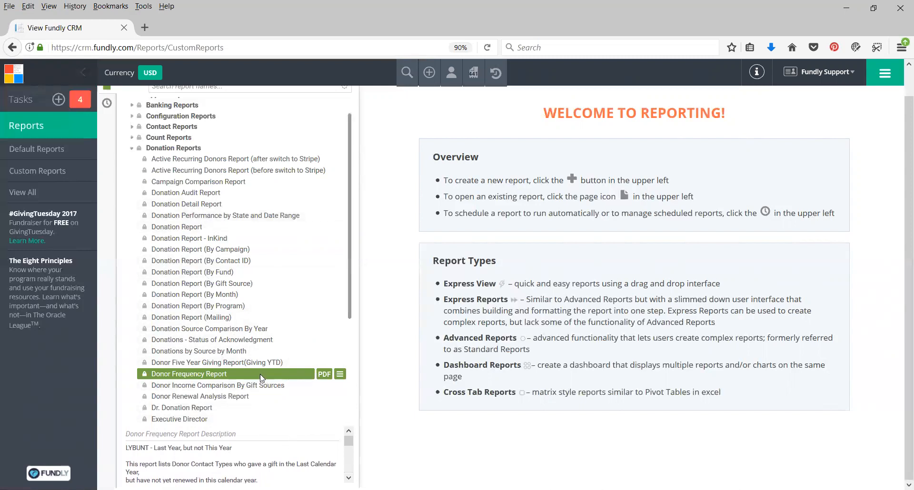
# Select the Donation Report again and run it to bring up its filters
pyautogui.click(190, 226)
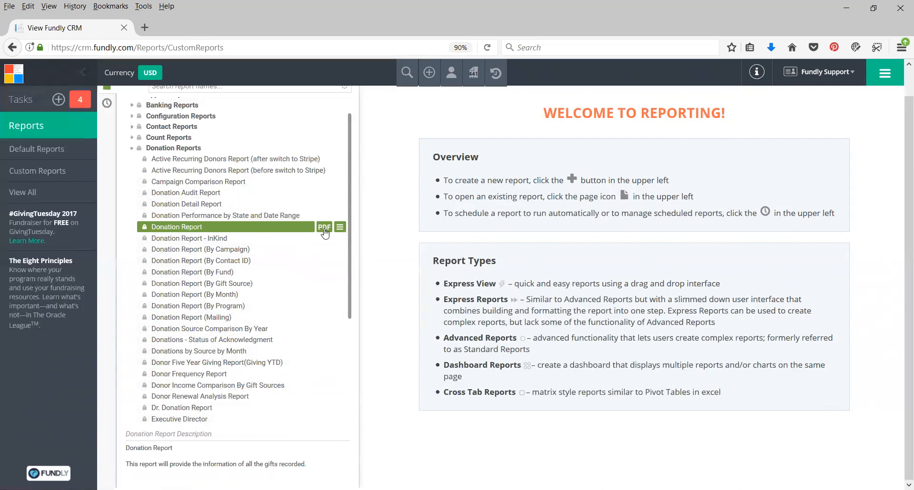
pyautogui.click(340, 228)
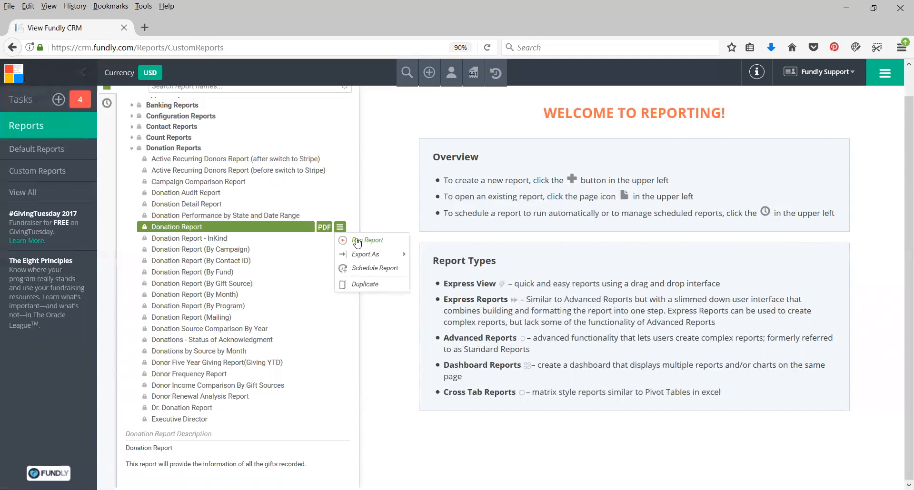
pyautogui.moveTo(359, 257)
pyautogui.click(367, 242)
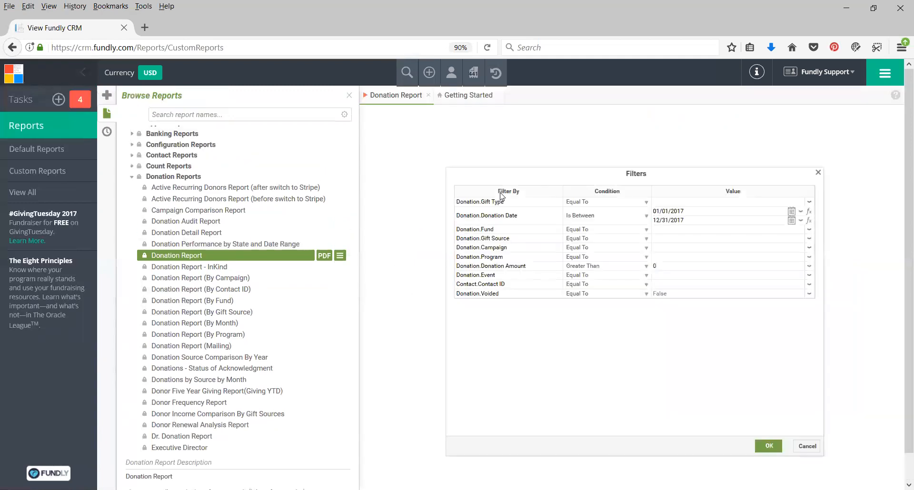
# Narrow the Browse Reports pane and set the Donation Gift Type filter value to Gift
pyautogui.moveTo(359, 211); pyautogui.dragTo(263, 212)
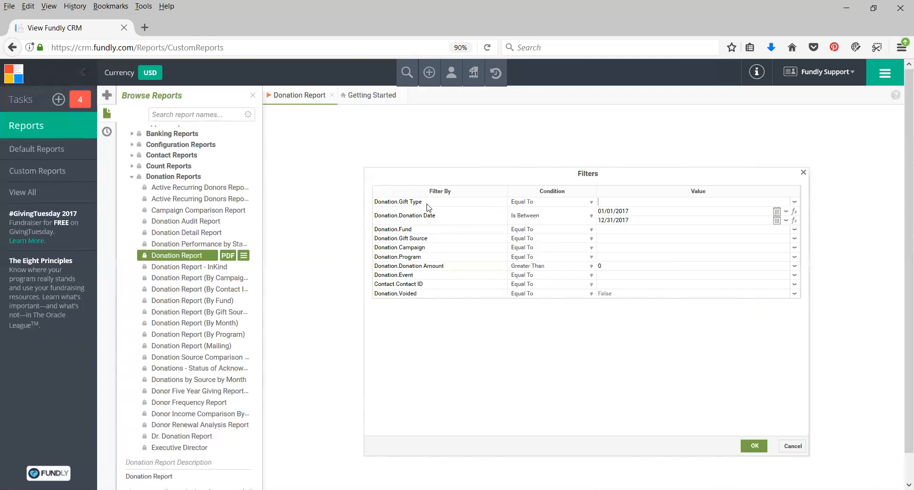
pyautogui.click(795, 203)
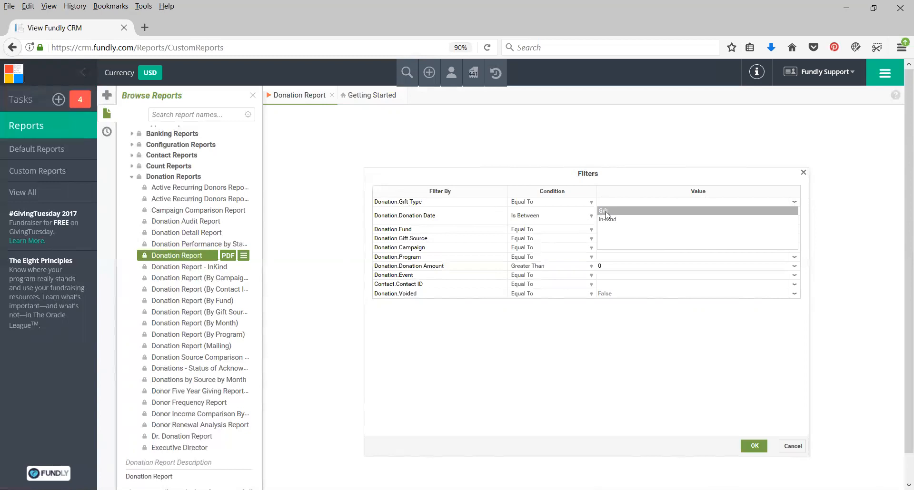
pyautogui.click(605, 211)
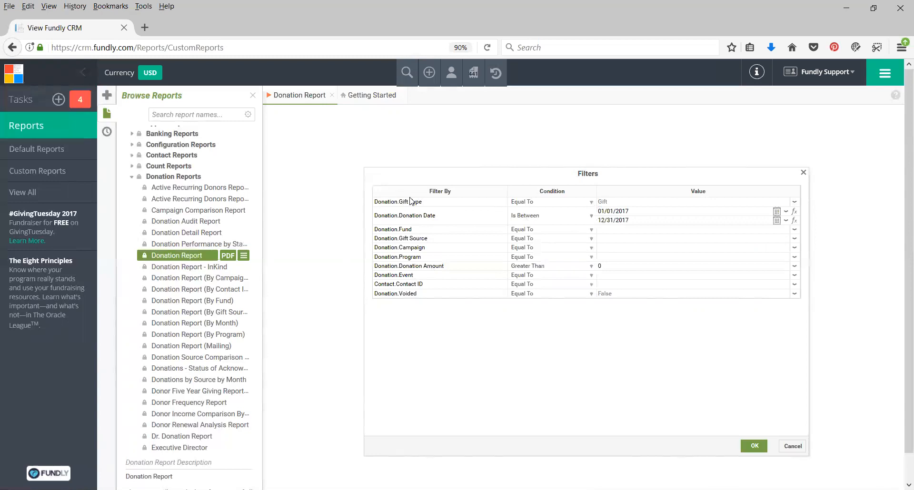
# Set the Donation Fund filter to the Contains condition with the value "Annual Fund"
pyautogui.click(591, 203)
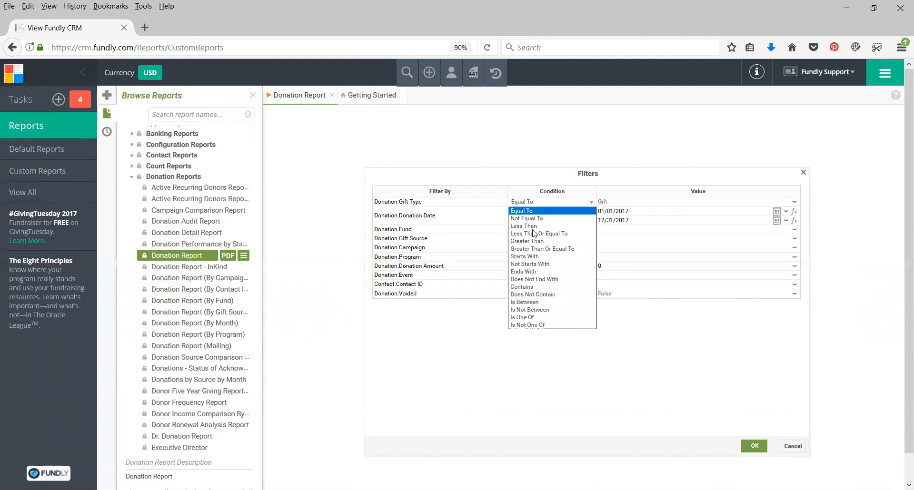
pyautogui.click(604, 235)
pyautogui.click(542, 230)
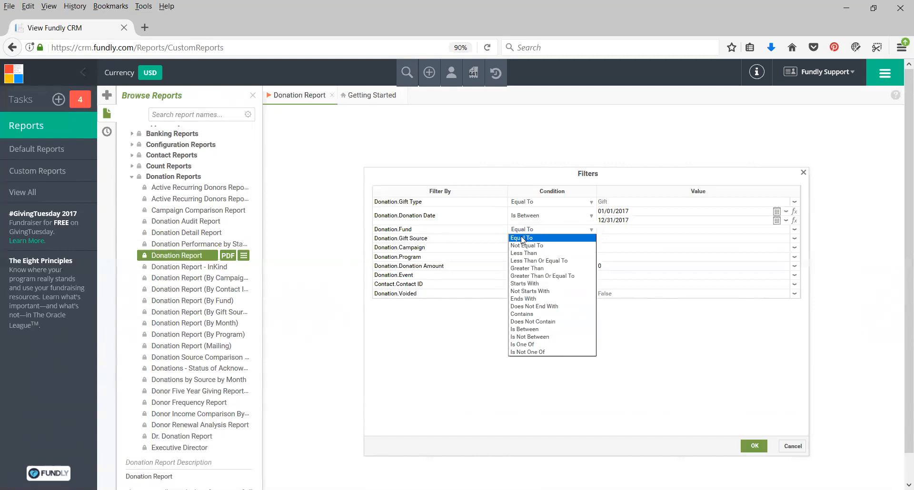
pyautogui.click(524, 314)
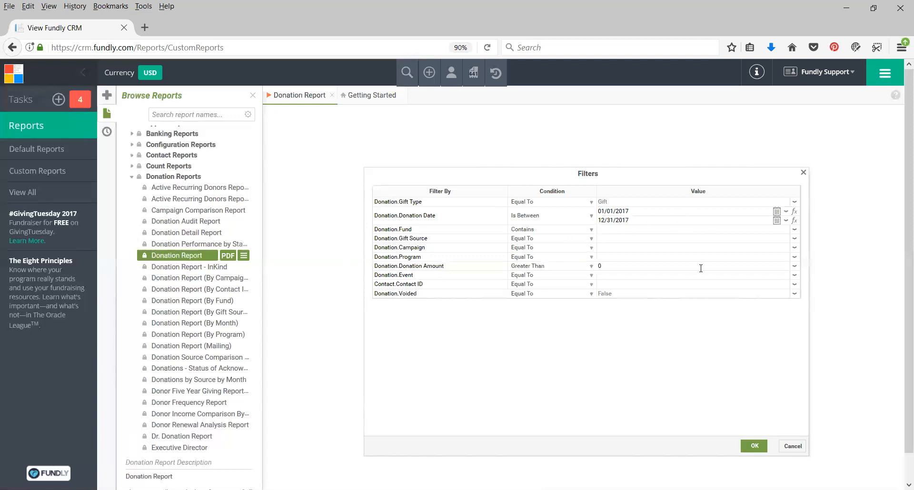
pyautogui.write('Annual Fund')
# Review the filter rows and the Gift Type condition options, keeping the Equal To condition
pyautogui.click(638, 239)
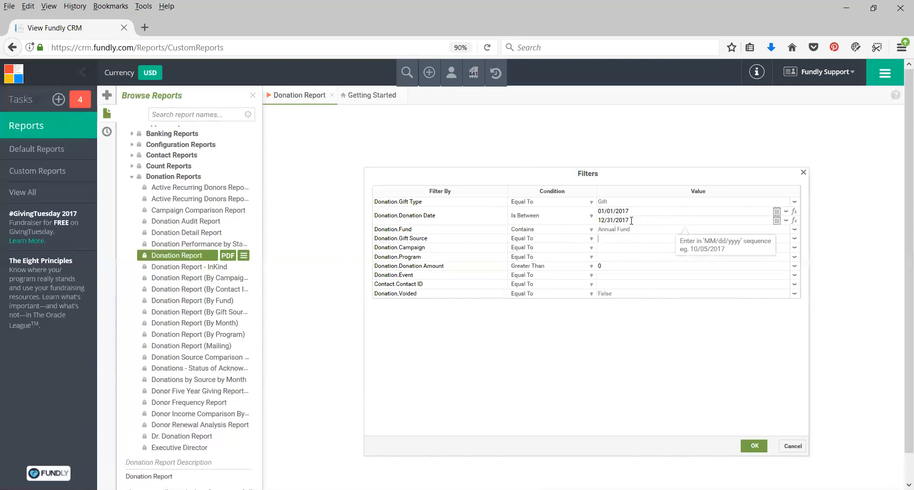
pyautogui.click(619, 240)
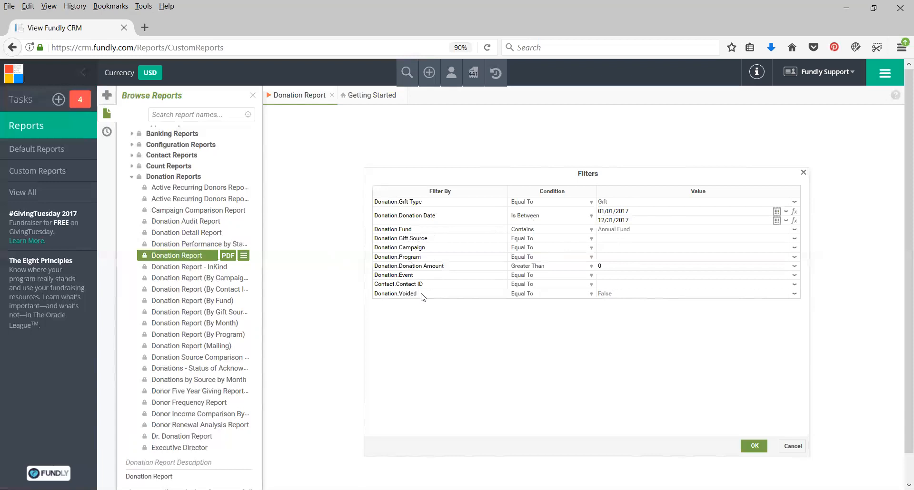
pyautogui.click(580, 203)
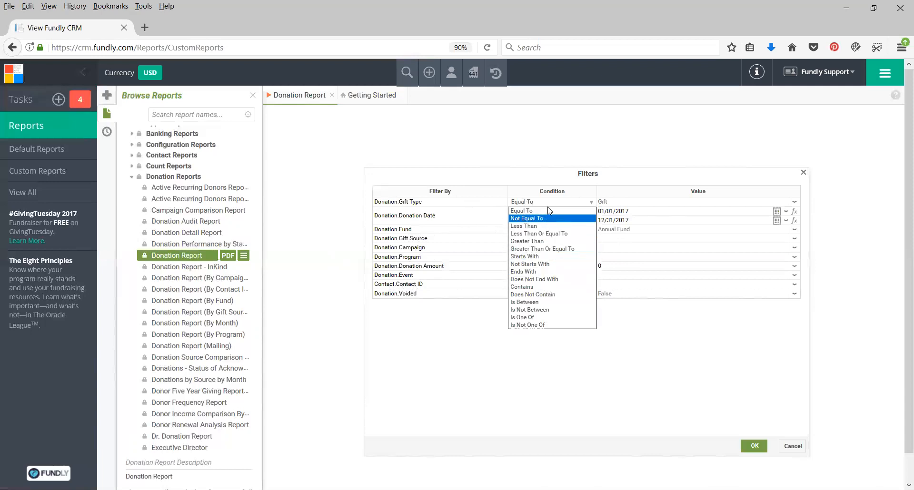
pyautogui.click(550, 211)
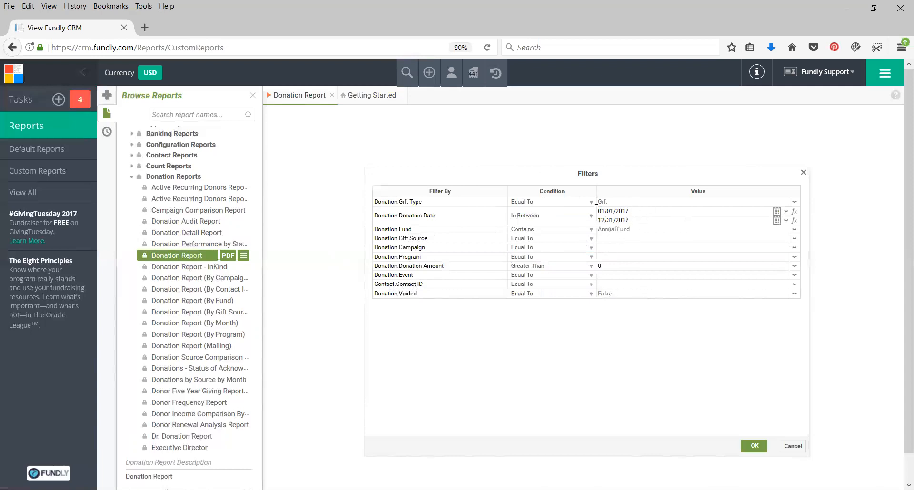
# Apply the filters to generate the Donation Report and browse to page 2 and the last page
pyautogui.click(754, 448)
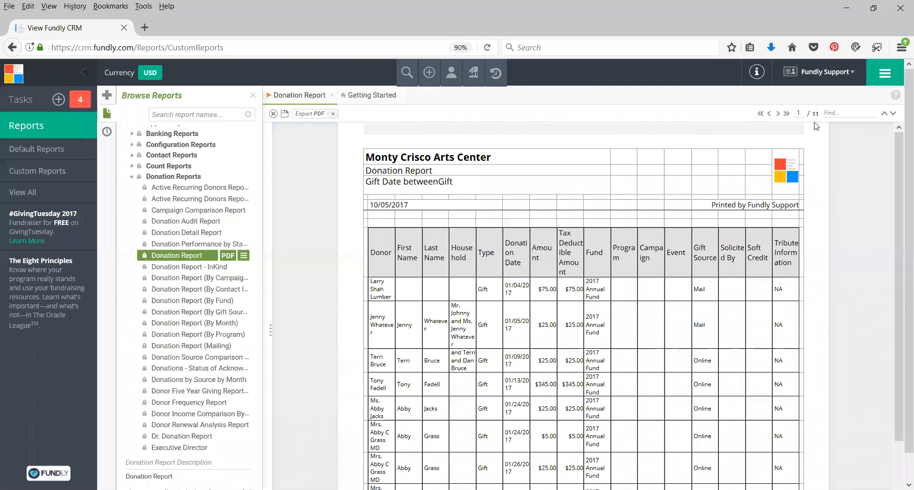
pyautogui.click(777, 113)
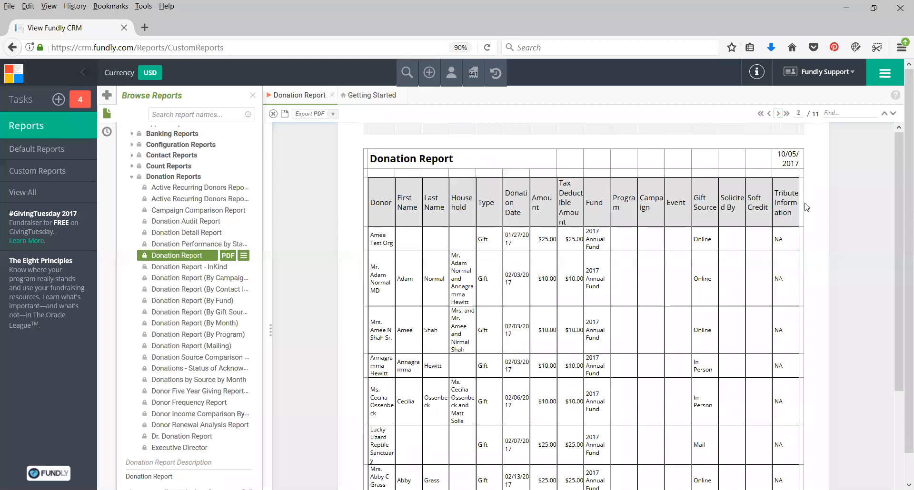
pyautogui.click(788, 114)
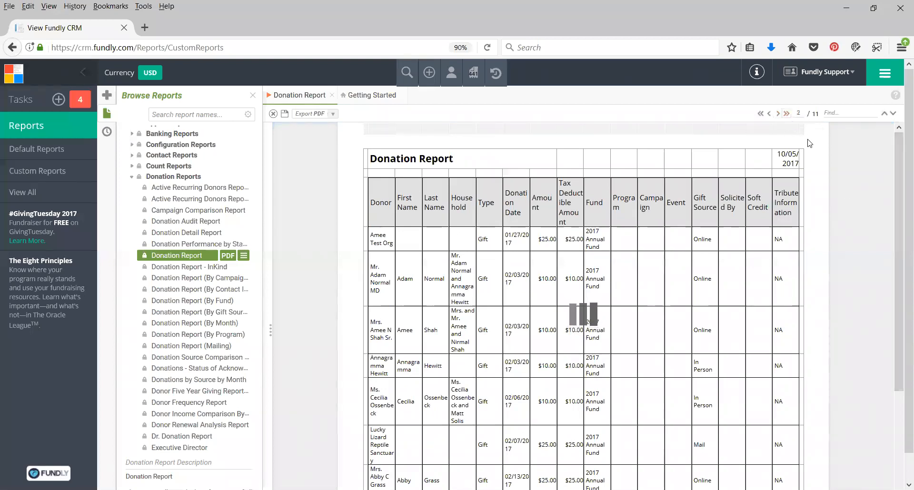
# Search the Donation Report for a donor's first name and review the matches on the last page and page 10
pyautogui.click(839, 114)
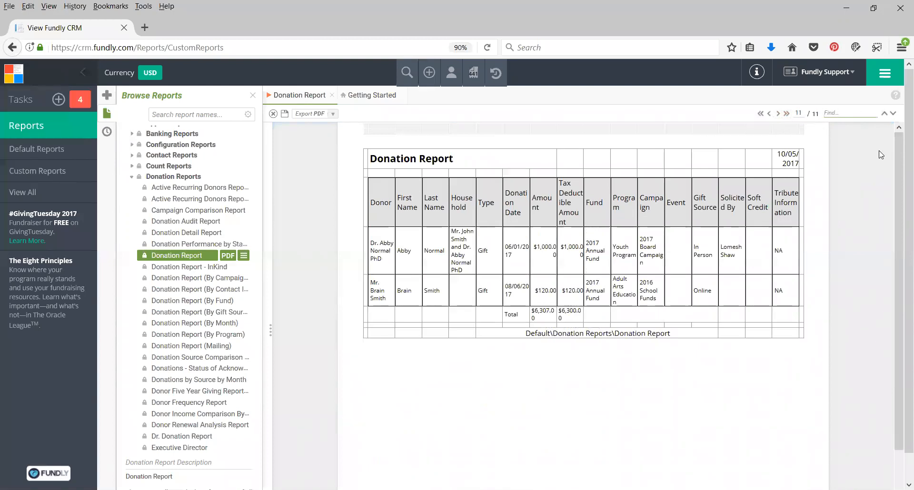
pyautogui.write('Abby')
pyautogui.click(893, 114)
pyautogui.click(893, 113)
pyautogui.click(893, 113)
pyautogui.click(614, 327)
pyautogui.click(769, 113)
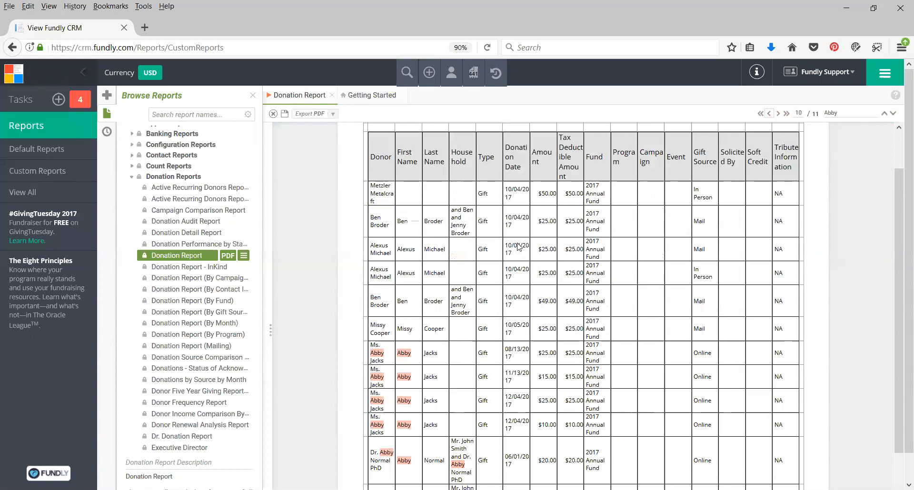
pyautogui.scroll(-3, 433, 265)
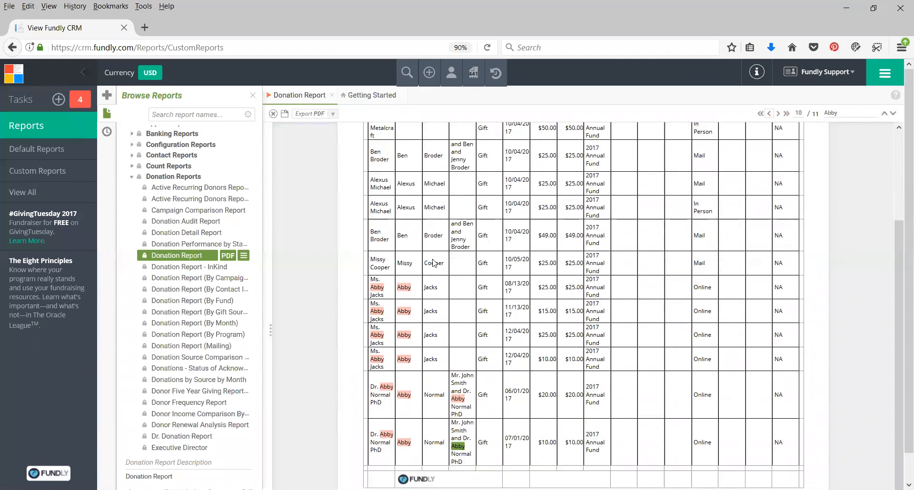
# Step back through the donor-name search matches from page 10 to page 8 of the Donation Report
pyautogui.scroll(-1, 433, 260)
pyautogui.scroll(3, 435, 263)
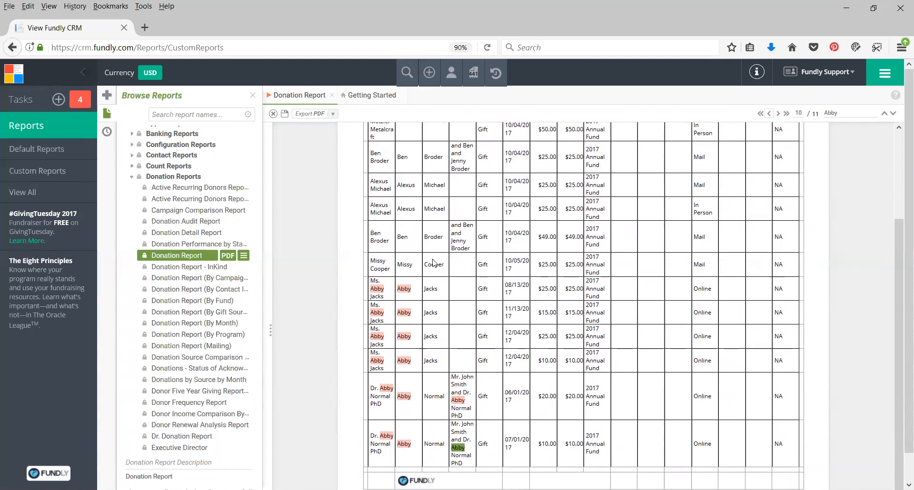
pyautogui.scroll(-3, 434, 261)
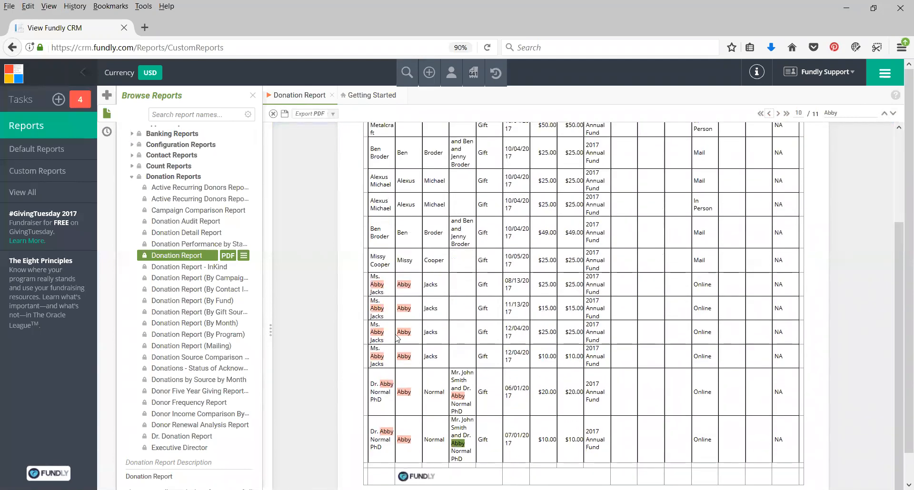
pyautogui.click(884, 114)
pyautogui.click(884, 114)
pyautogui.click(885, 114)
pyautogui.click(884, 114)
pyautogui.click(885, 114)
pyautogui.click(885, 114)
pyautogui.click(886, 114)
pyautogui.click(886, 114)
pyautogui.click(886, 114)
pyautogui.click(886, 115)
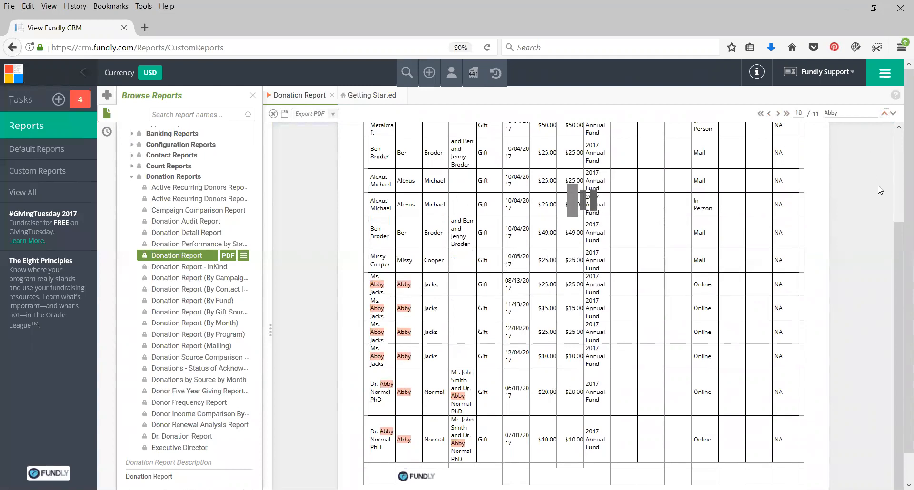
pyautogui.scroll(-3, 860, 222)
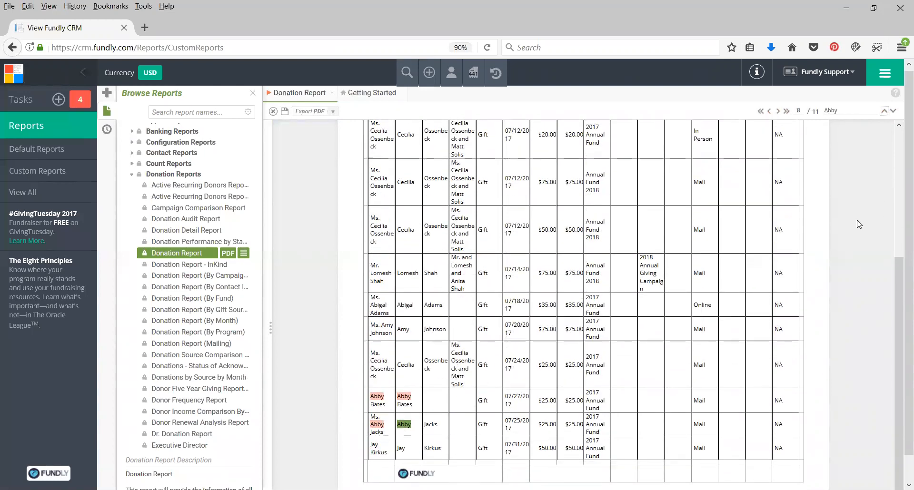
# Review the donation rows on page 8 and the report's available export formats
pyautogui.scroll(2, 842, 193)
pyautogui.scroll(4, 847, 167)
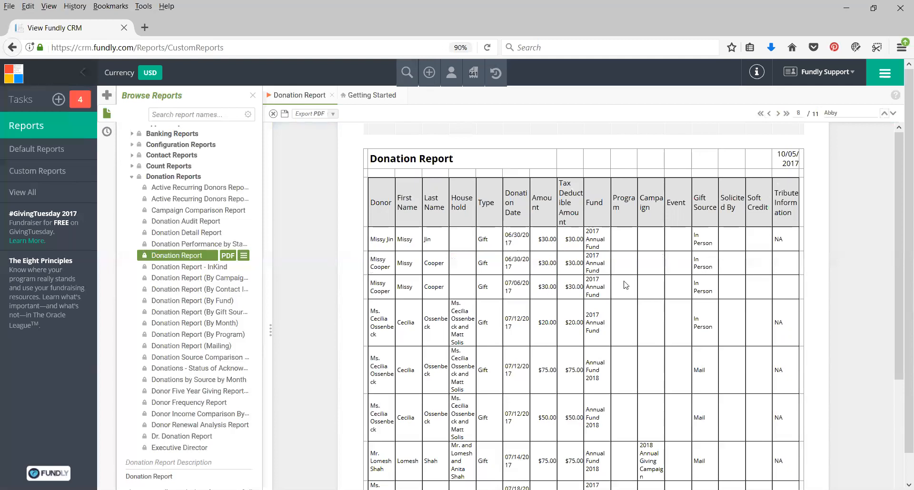
pyautogui.scroll(-5, 607, 281)
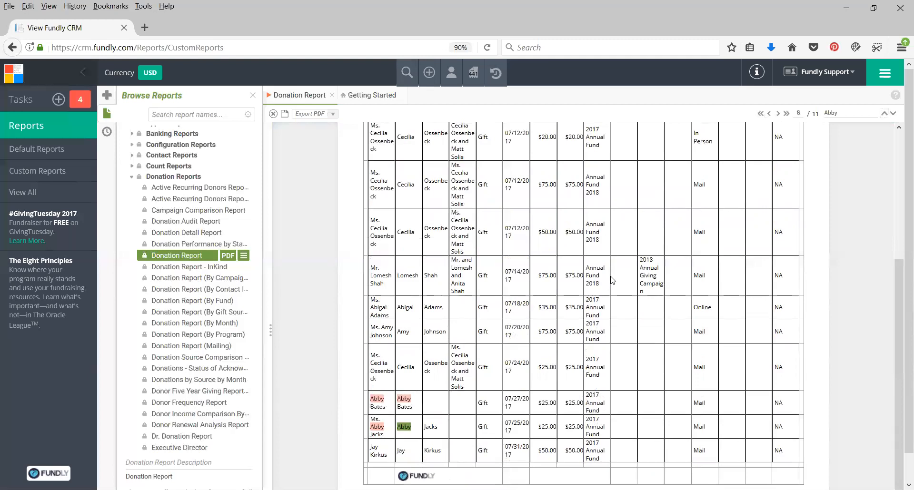
pyautogui.scroll(5, 613, 277)
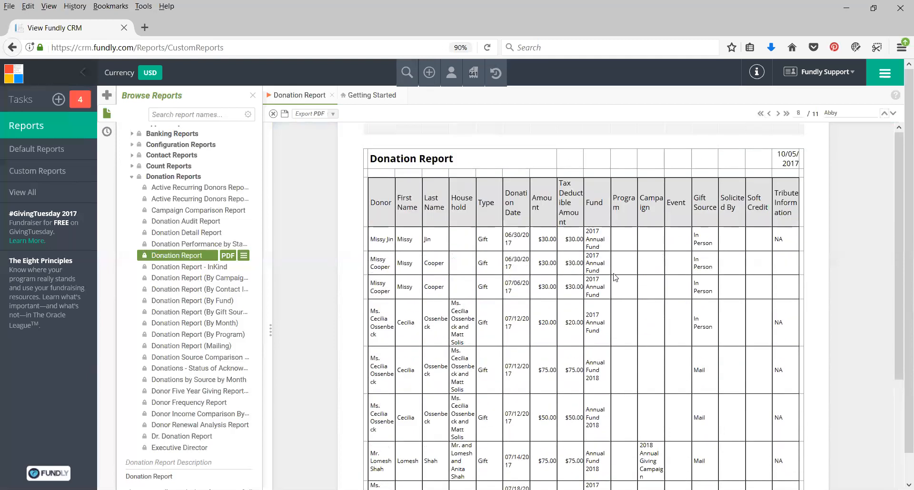
pyautogui.click(333, 114)
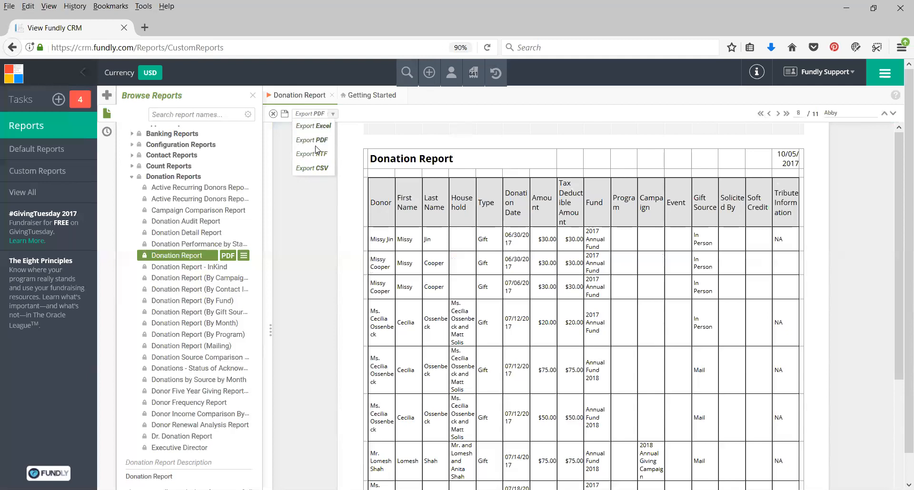
pyautogui.click(336, 212)
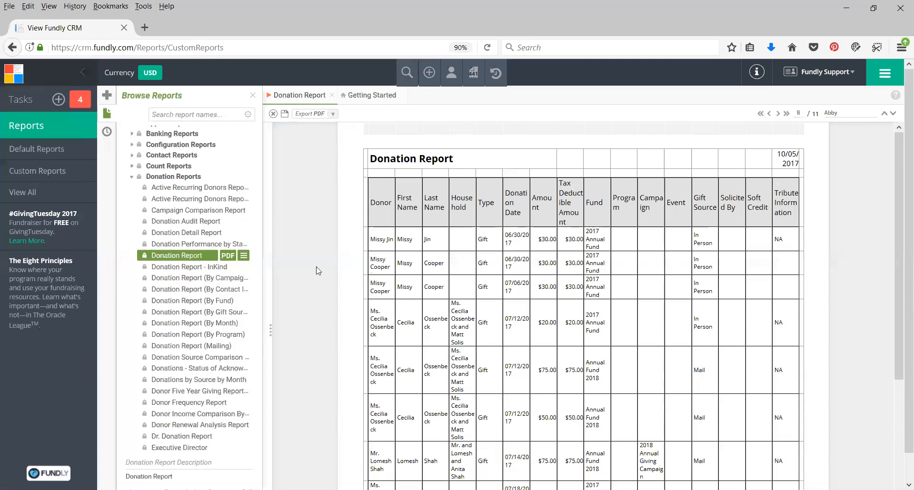
# Hide and restore Columns I, J and K one at a time to preview the Donation Report without each
pyautogui.click(270, 332)
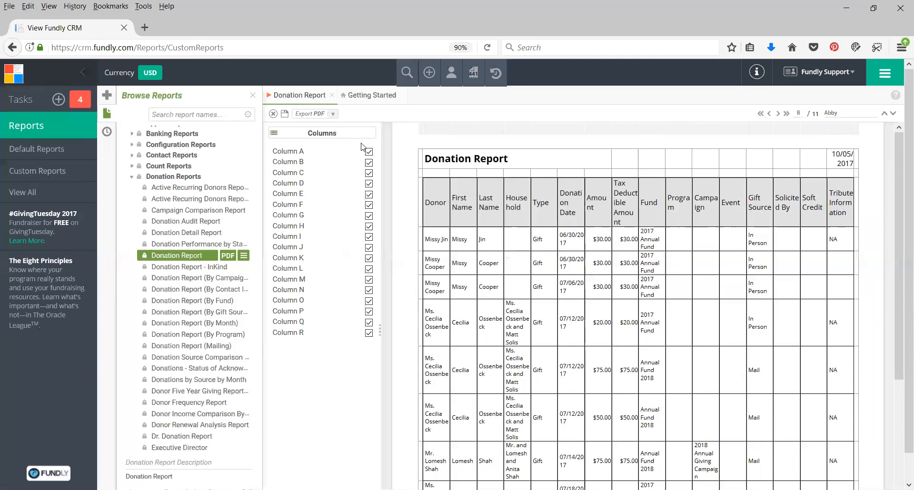
pyautogui.click(369, 237)
pyautogui.click(369, 237)
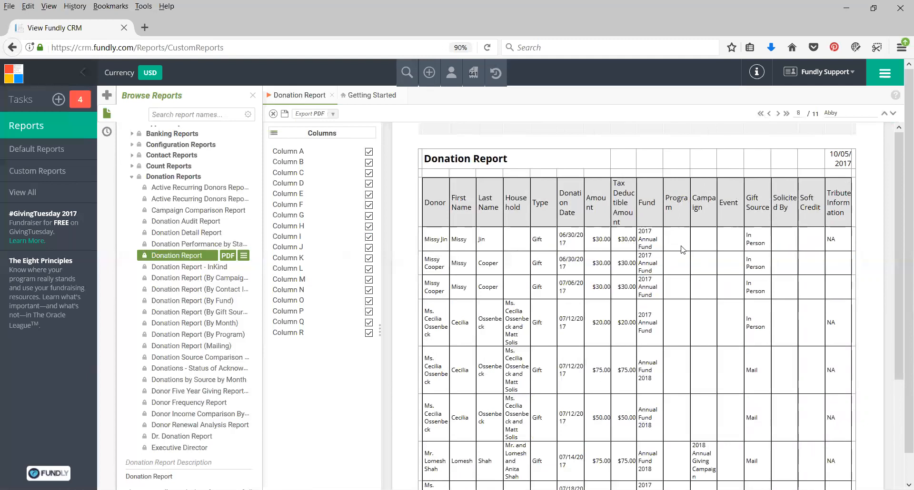
pyautogui.click(369, 249)
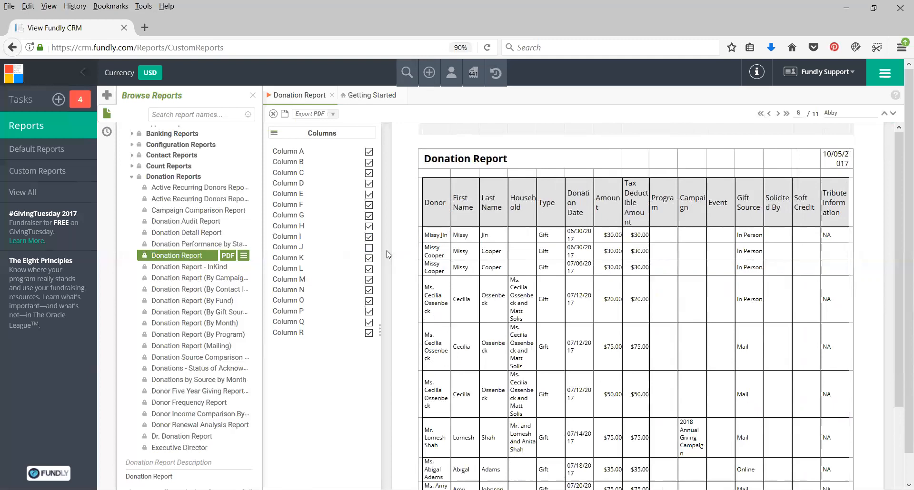
pyautogui.click(369, 249)
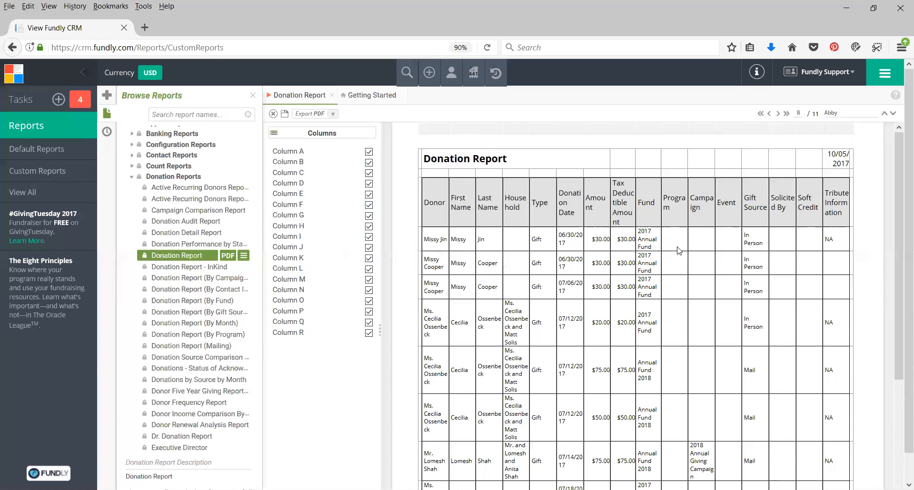
pyautogui.moveTo(707, 127)
pyautogui.click(369, 258)
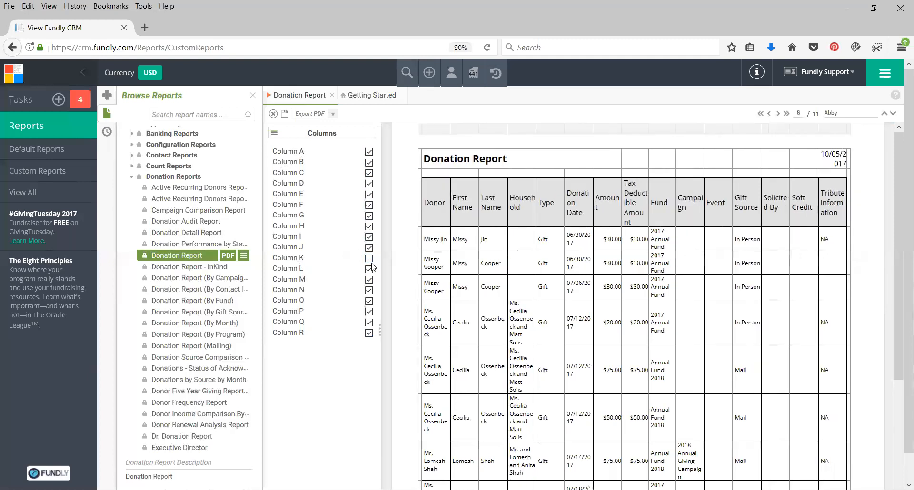
pyautogui.click(369, 258)
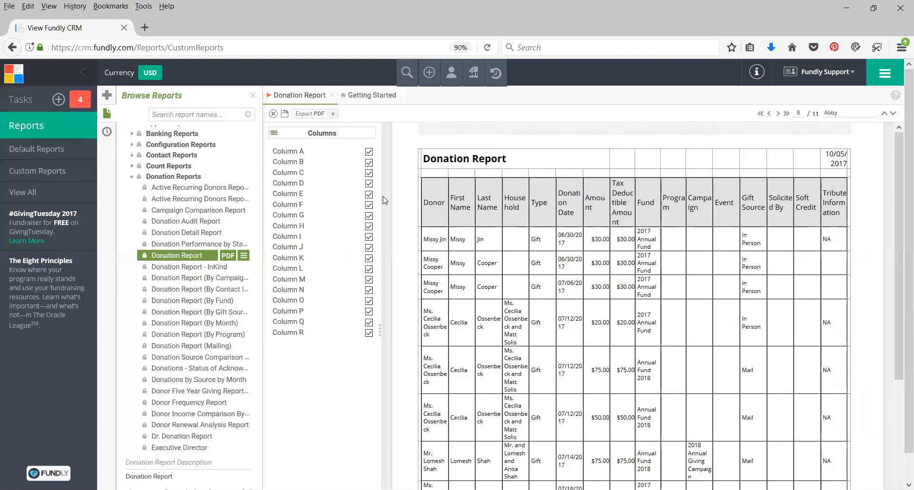
pyautogui.click(381, 334)
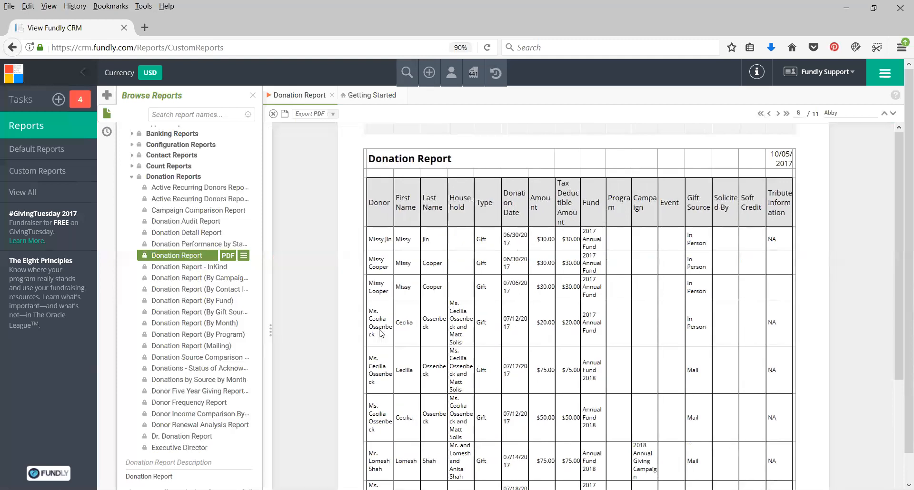
# Look at the formatting options for the Program column and the report's column visibility list
pyautogui.click(626, 236)
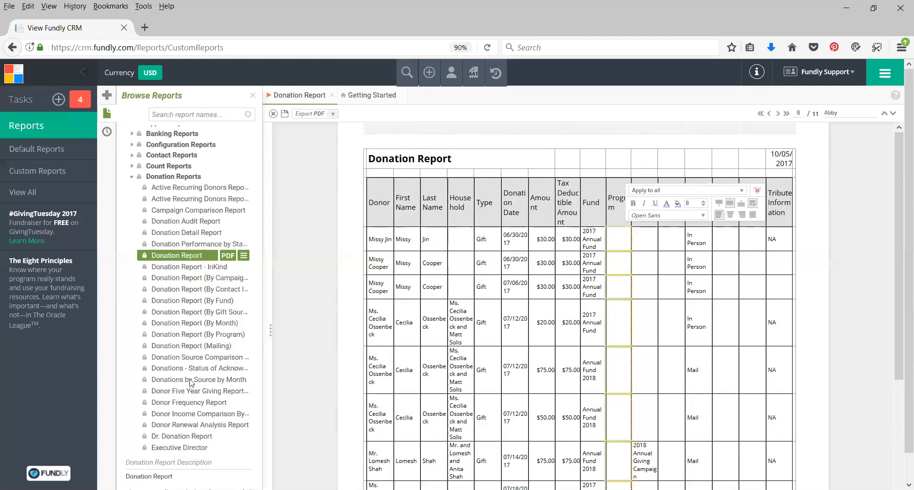
pyautogui.click(287, 310)
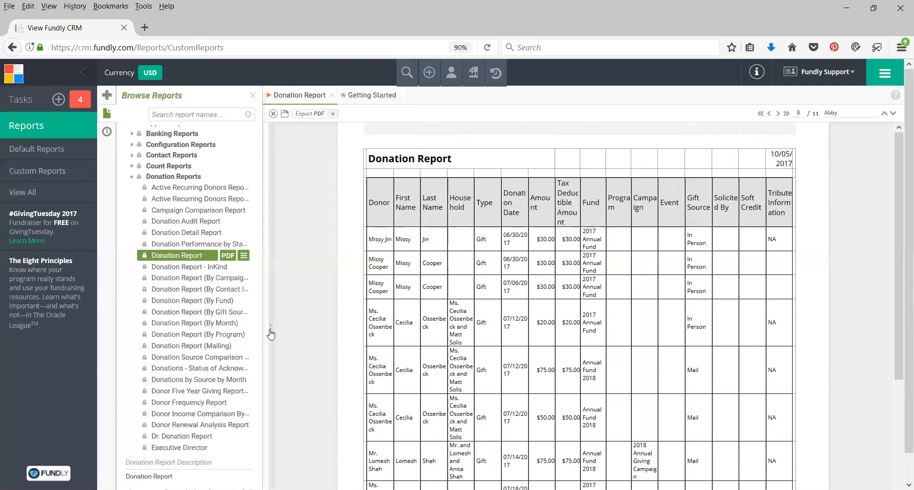
pyautogui.click(270, 331)
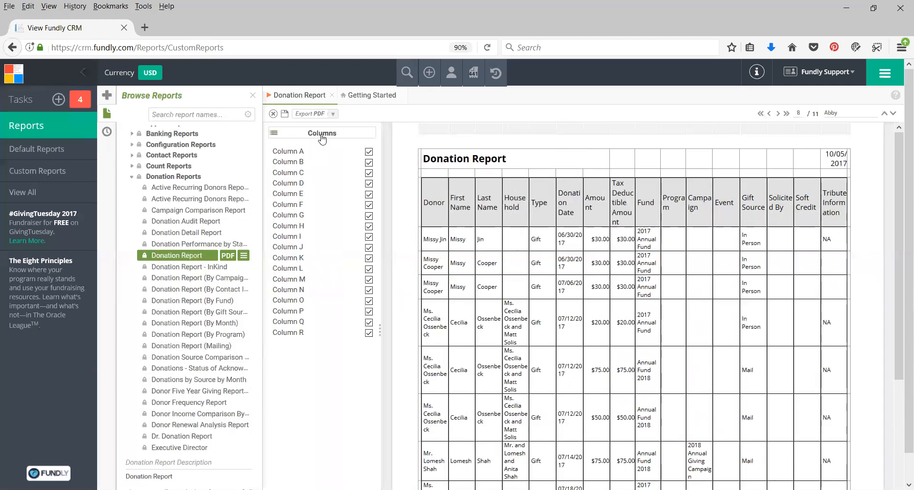
pyautogui.click(380, 329)
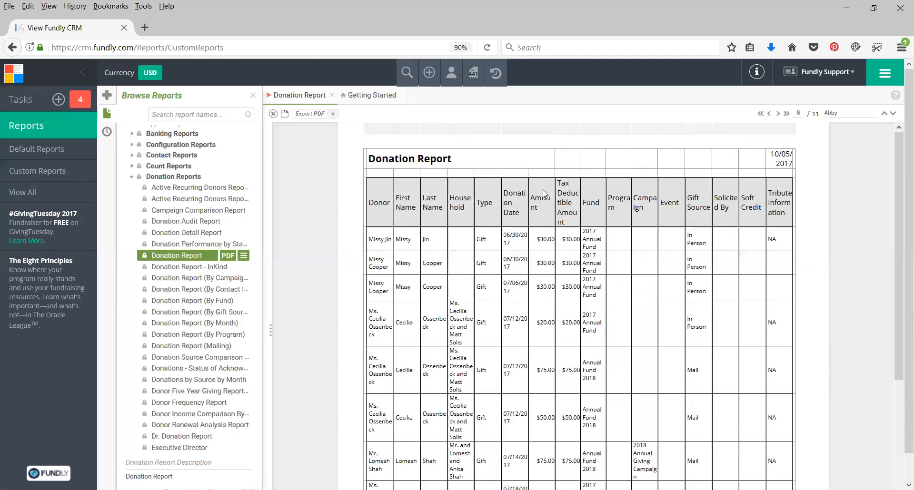
# Apply light blue font colour to all First Name cells equal to the selected name in the second row
pyautogui.click(408, 268)
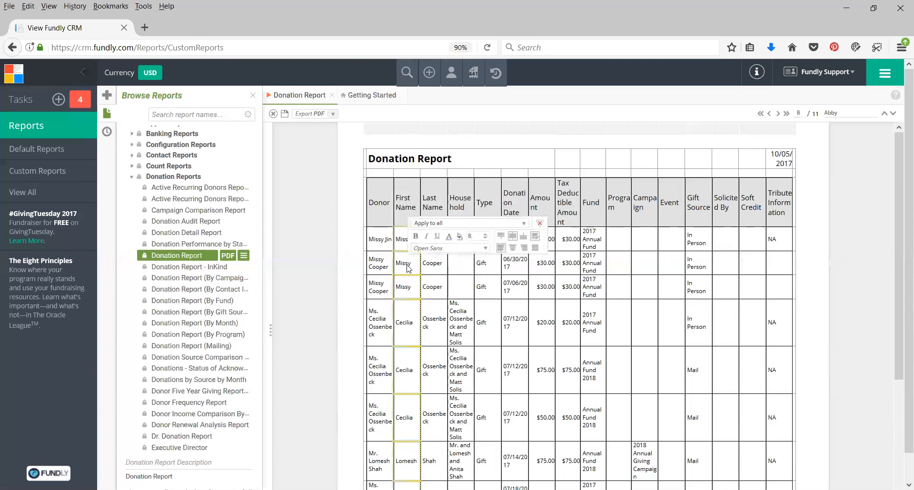
pyautogui.click(427, 224)
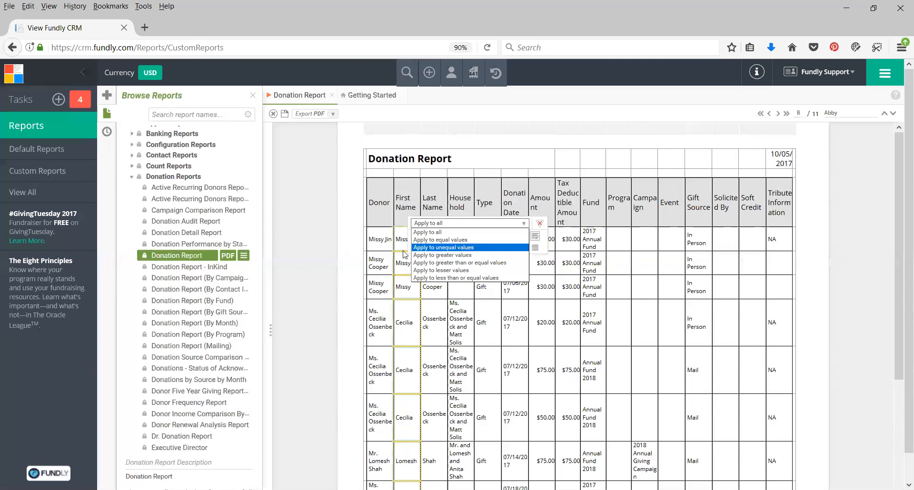
pyautogui.click(447, 241)
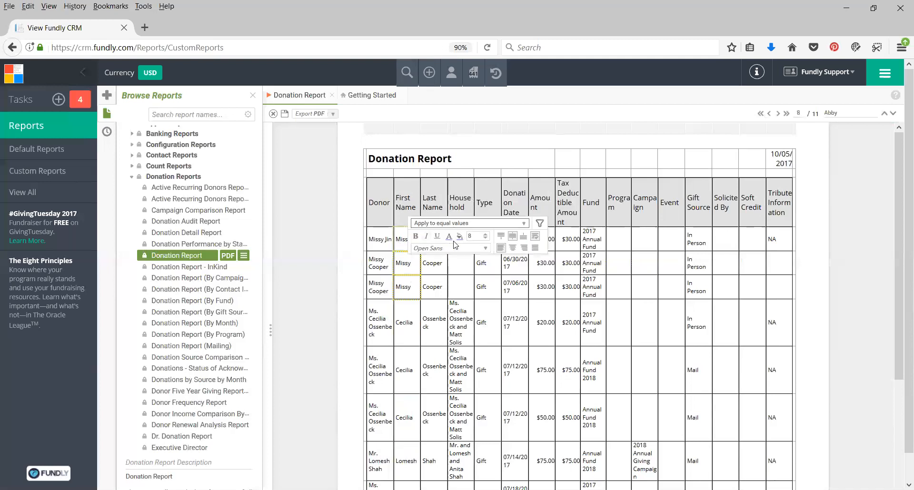
pyautogui.click(449, 237)
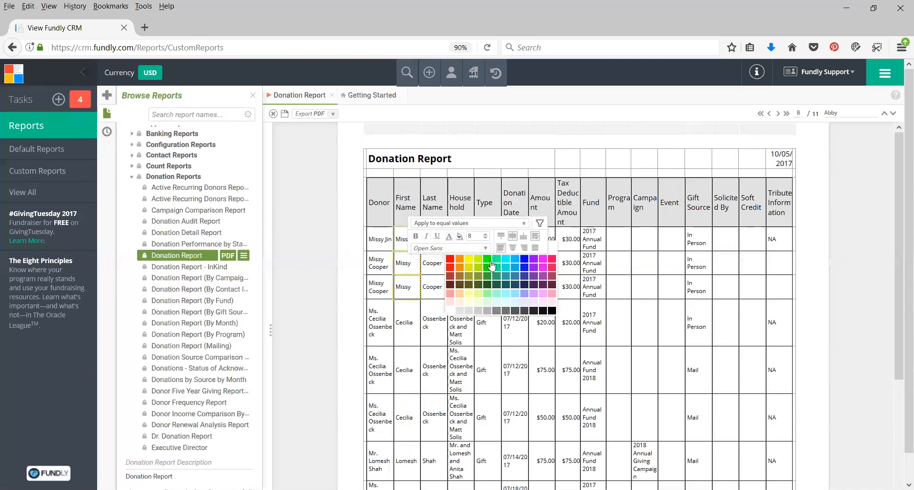
pyautogui.click(519, 260)
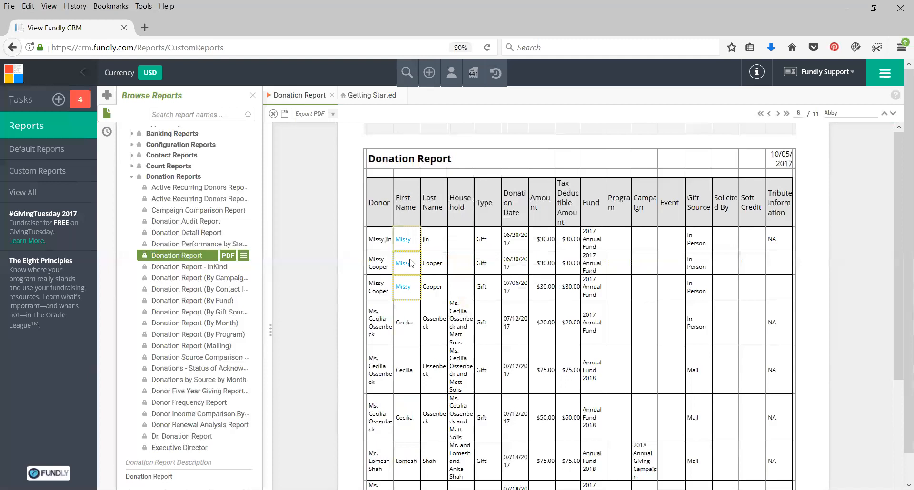
# Examine the First Name column on pages 8 and 9 for the colour formatting, then return to page 8
pyautogui.scroll(-4, 415, 441)
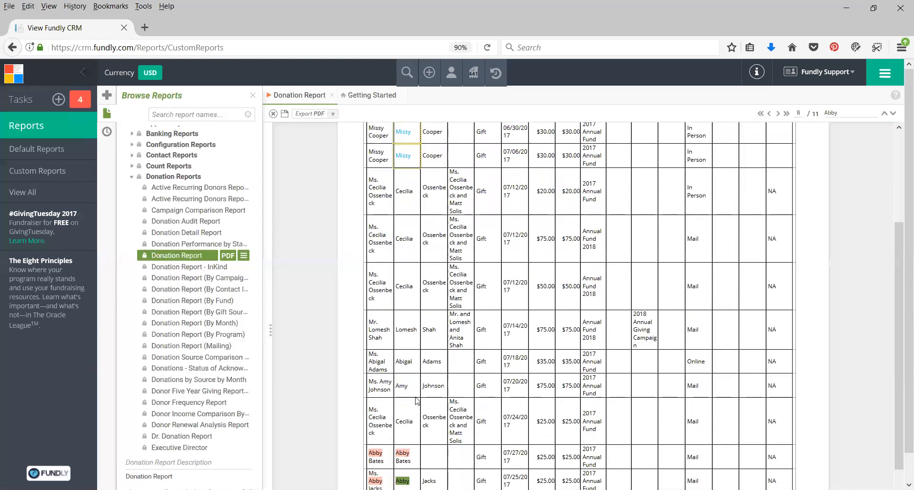
pyautogui.scroll(2, 431, 370)
pyautogui.scroll(2, 433, 374)
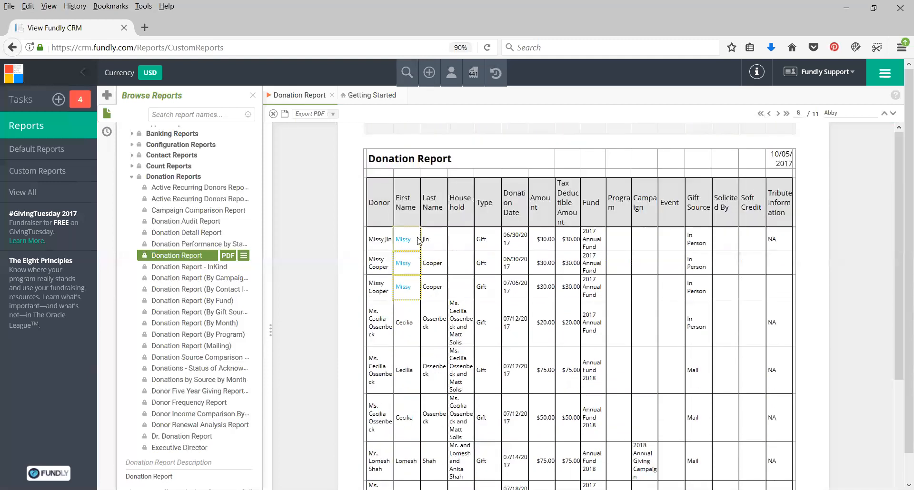
pyautogui.click(779, 114)
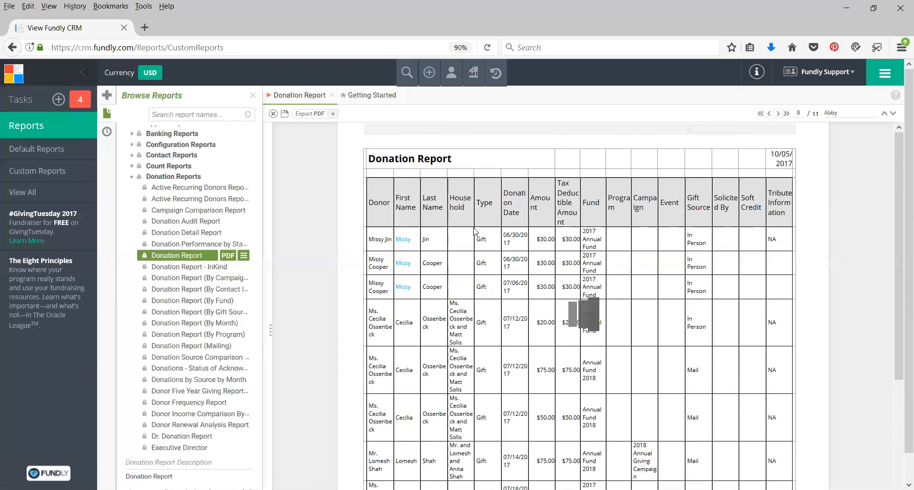
pyautogui.scroll(-5, 437, 274)
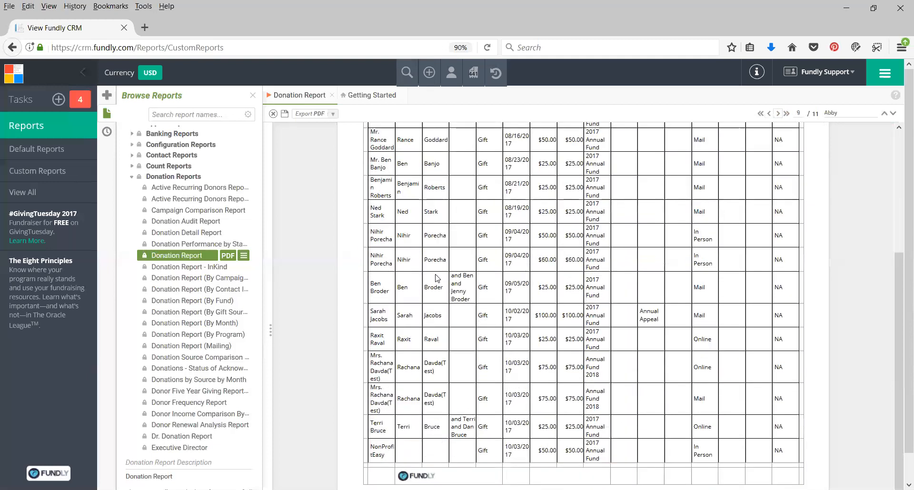
pyautogui.scroll(5, 437, 280)
pyautogui.click(769, 114)
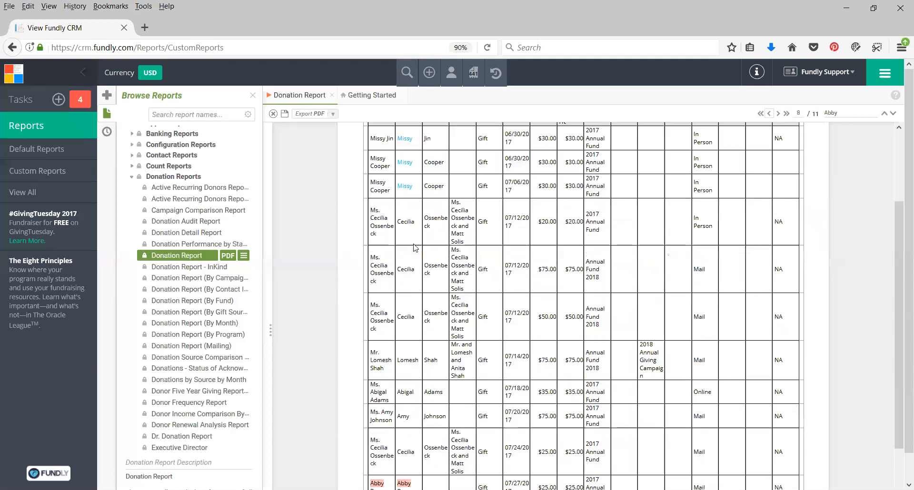
pyautogui.scroll(3, 428, 200)
# Filter the Donation Report to values equal to the selected First Name cell in the first row of page 8
pyautogui.click(411, 250)
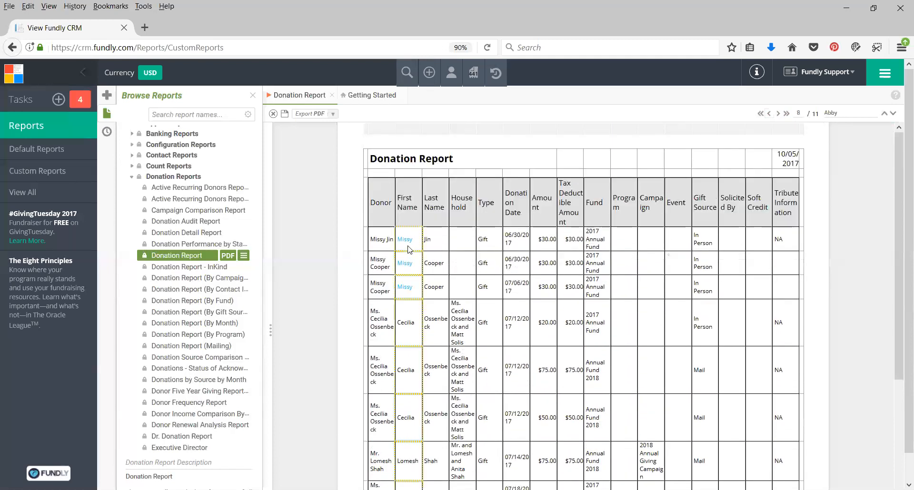
pyautogui.click(428, 205)
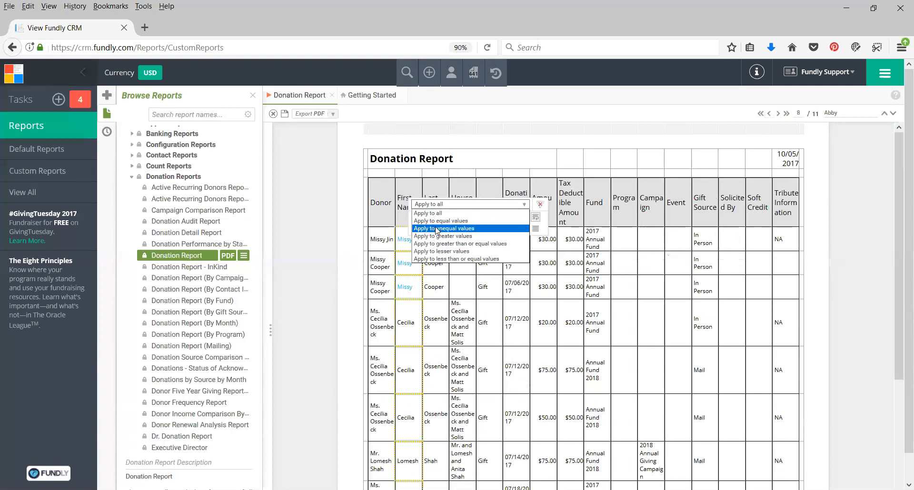
pyautogui.click(436, 220)
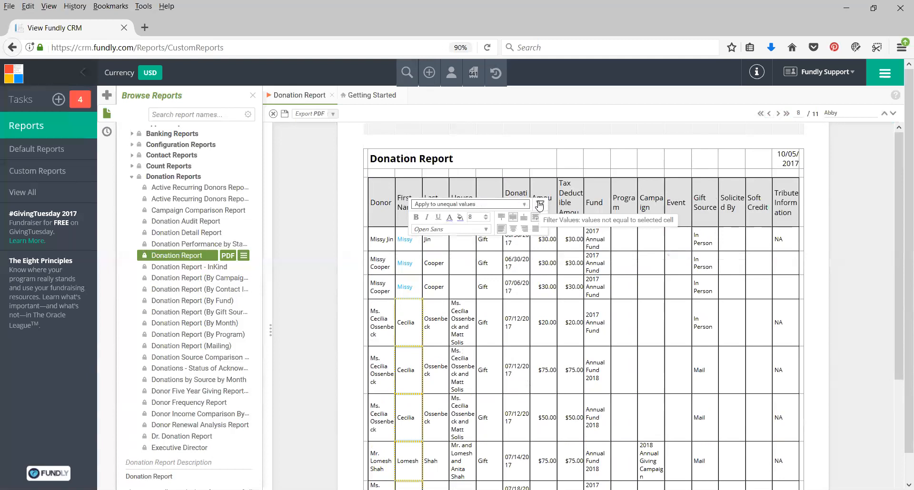
pyautogui.click(471, 205)
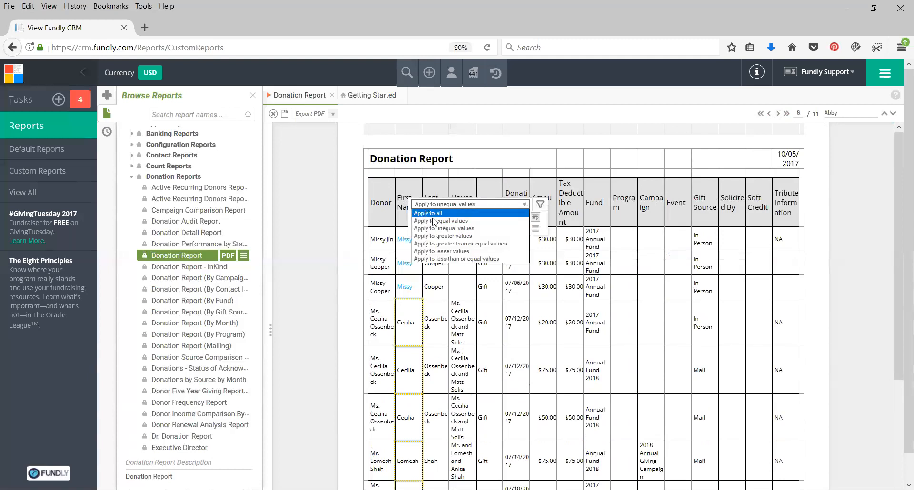
pyautogui.click(449, 200)
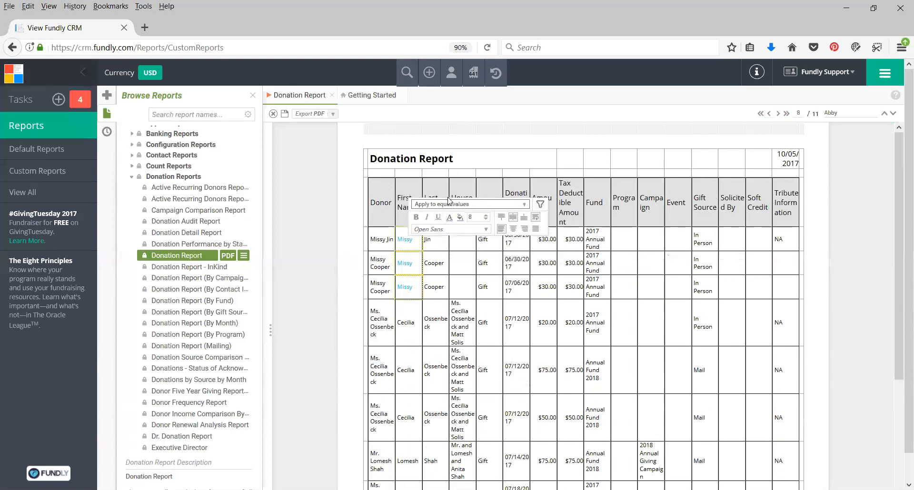
pyautogui.click(542, 205)
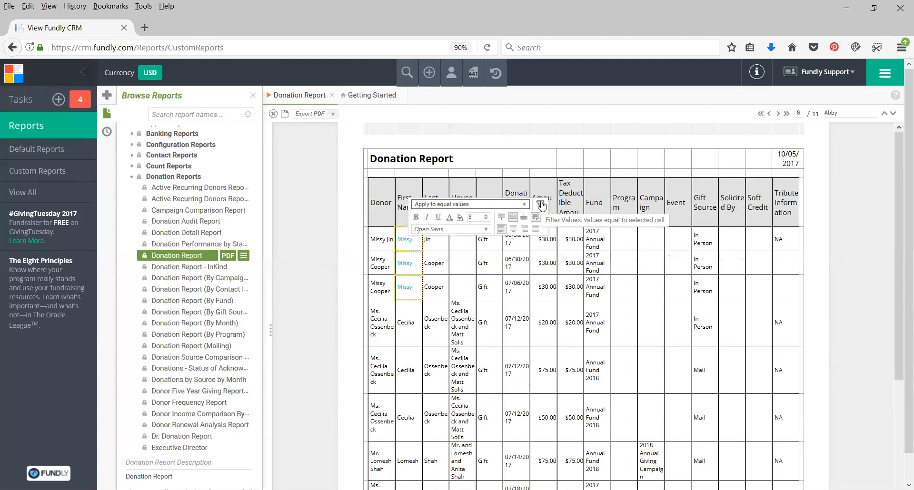
pyautogui.click(541, 205)
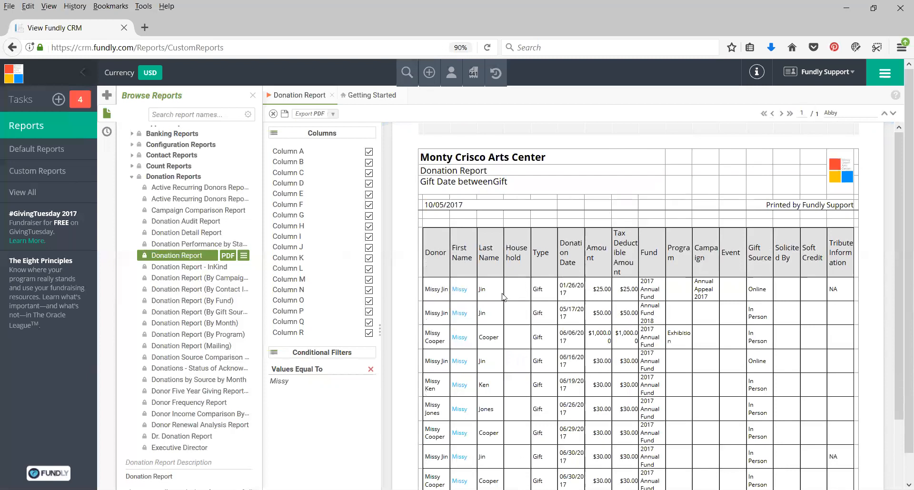
# Check the filtered donation rows and remove the Values Equal To conditional filter
pyautogui.scroll(-5, 475, 287)
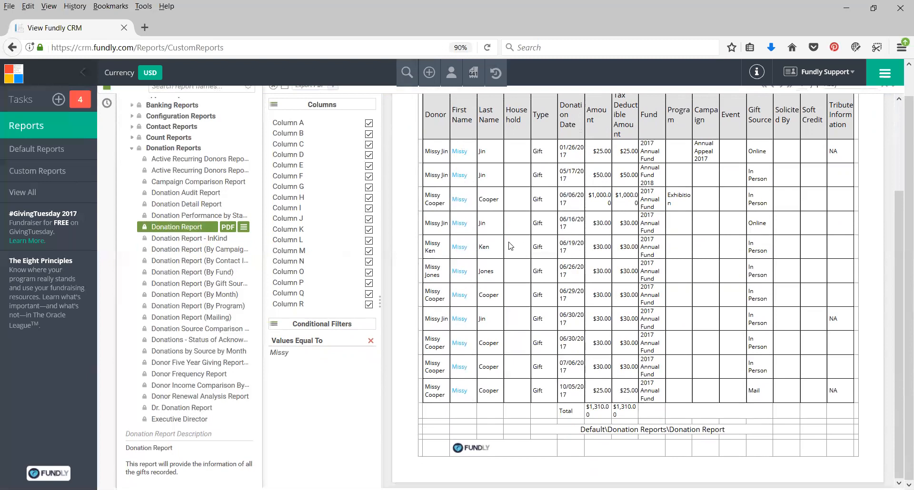
pyautogui.scroll(3, 510, 245)
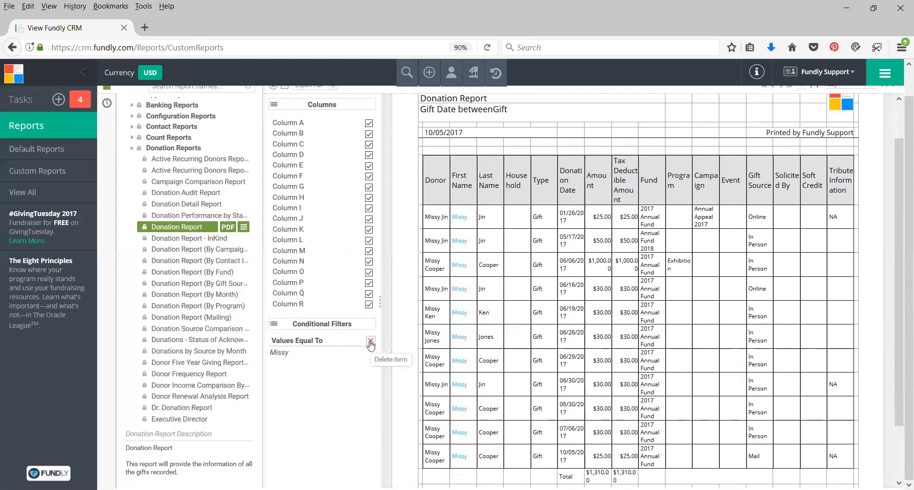
pyautogui.click(371, 341)
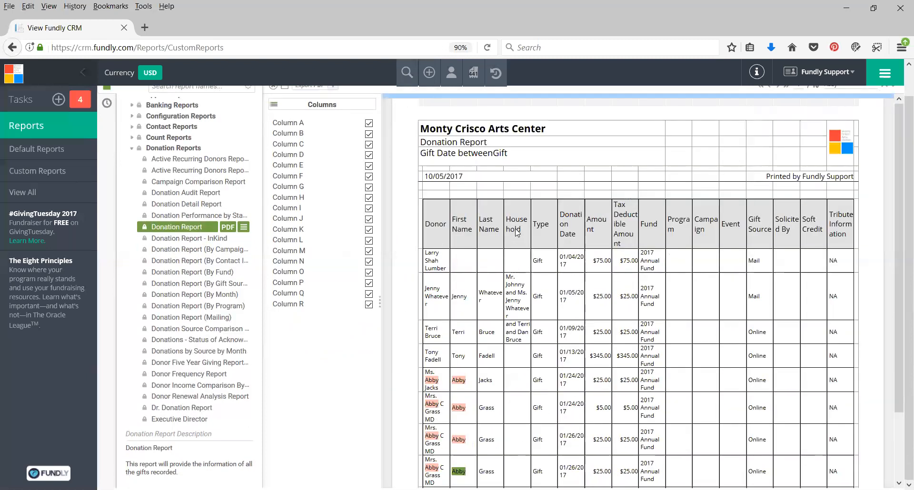
pyautogui.scroll(2, 517, 232)
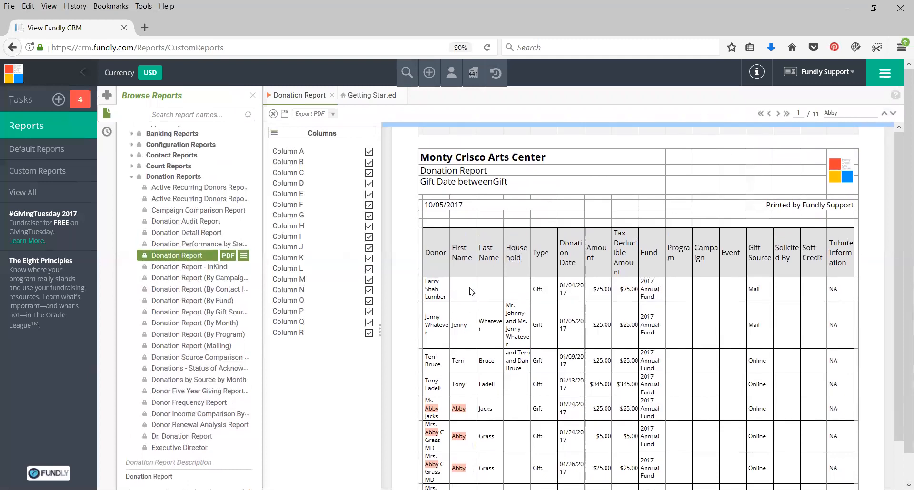
pyautogui.click(461, 329)
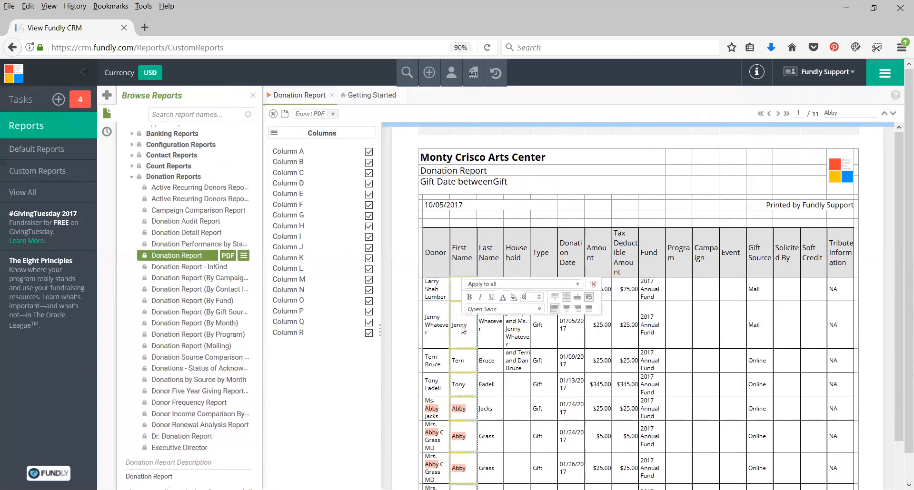
pyautogui.click(507, 299)
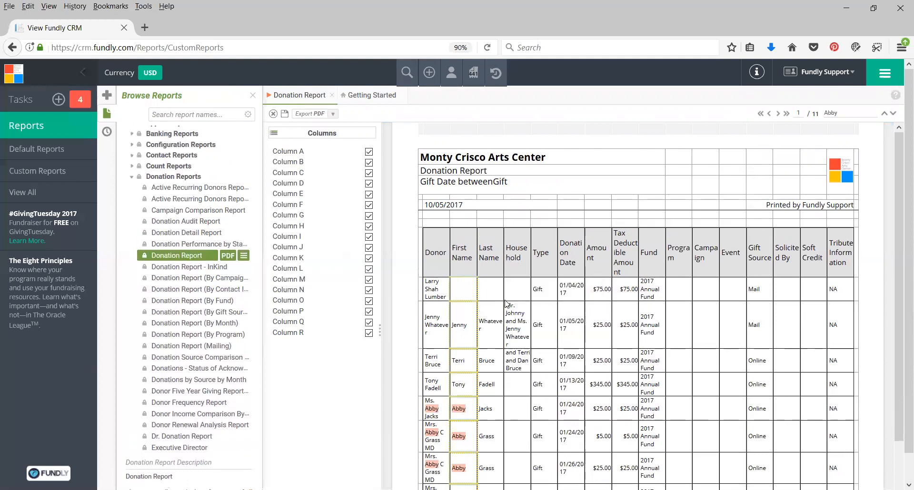
pyautogui.click(491, 291)
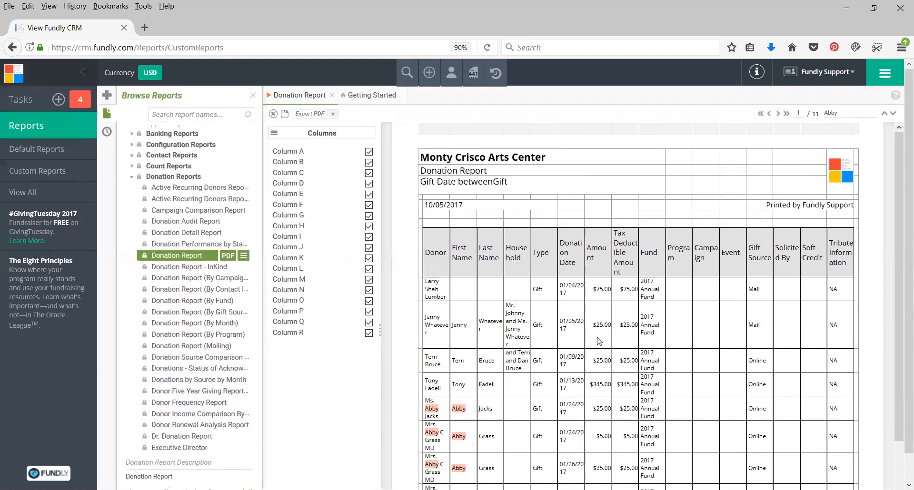
# Browse the Amount column on pages 1 to 4 of the Donation Report for a value to filter by
pyautogui.scroll(-5, 601, 357)
pyautogui.scroll(3, 603, 313)
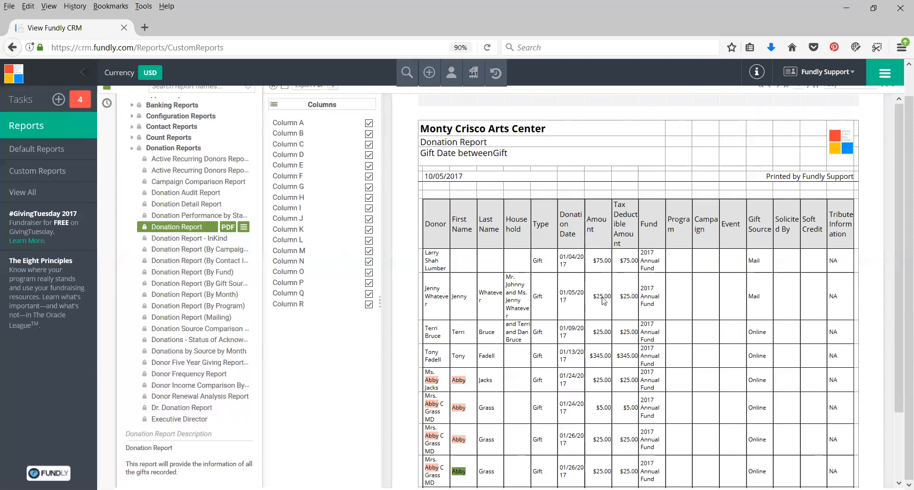
pyautogui.scroll(2, 804, 176)
pyautogui.click(778, 113)
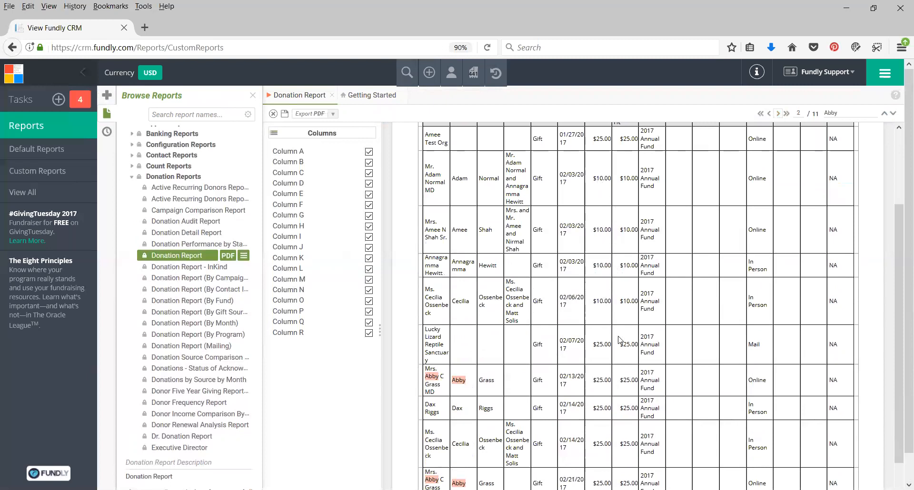
pyautogui.scroll(-2, 619, 340)
pyautogui.scroll(8, 622, 342)
pyautogui.click(778, 113)
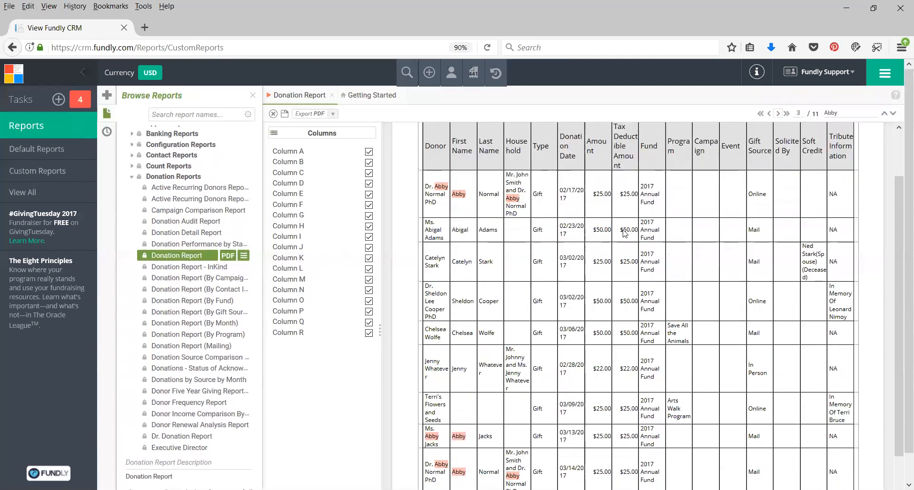
pyautogui.scroll(-3, 611, 357)
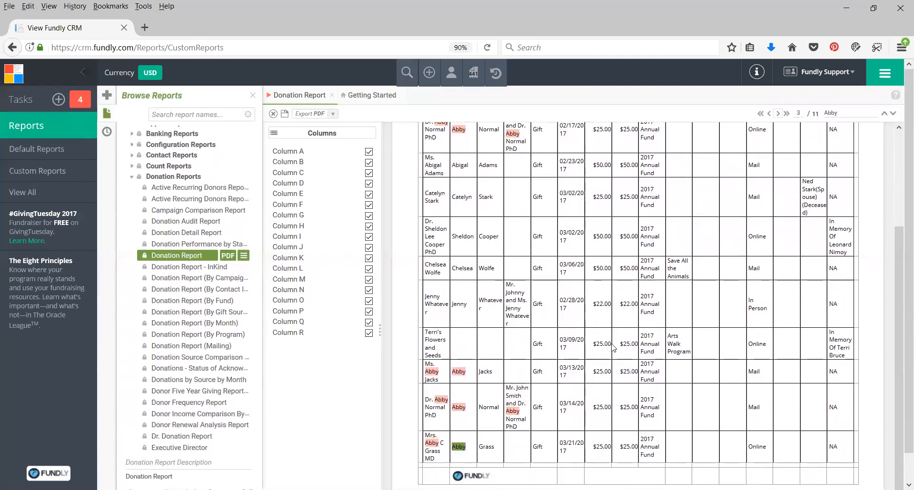
pyautogui.scroll(5, 754, 186)
pyautogui.click(778, 113)
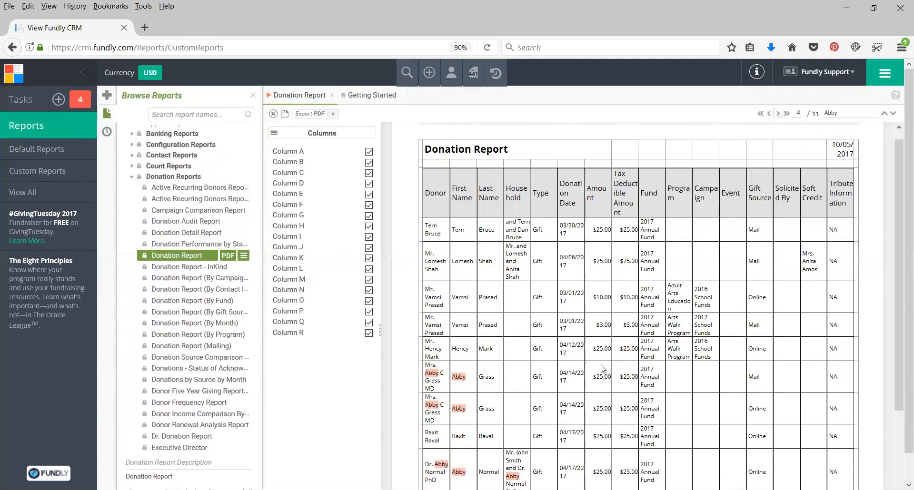
pyautogui.scroll(-3, 631, 359)
pyautogui.scroll(-3, 631, 358)
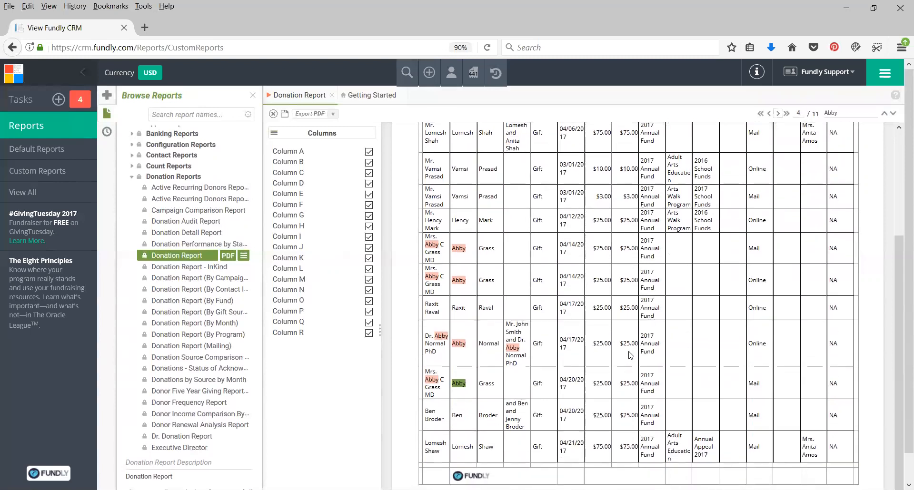
# Filter the report to values greater than or equal to the $75.00 Amount in the last row of page 4
pyautogui.click(604, 447)
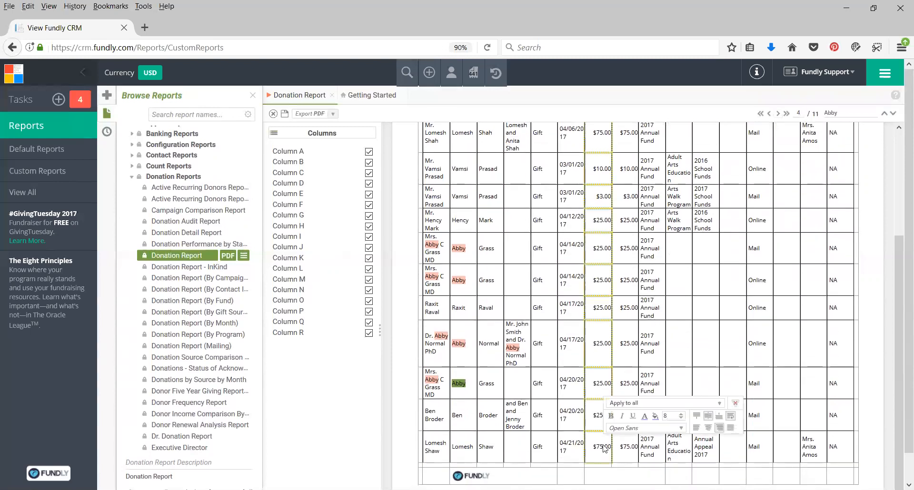
pyautogui.click(627, 405)
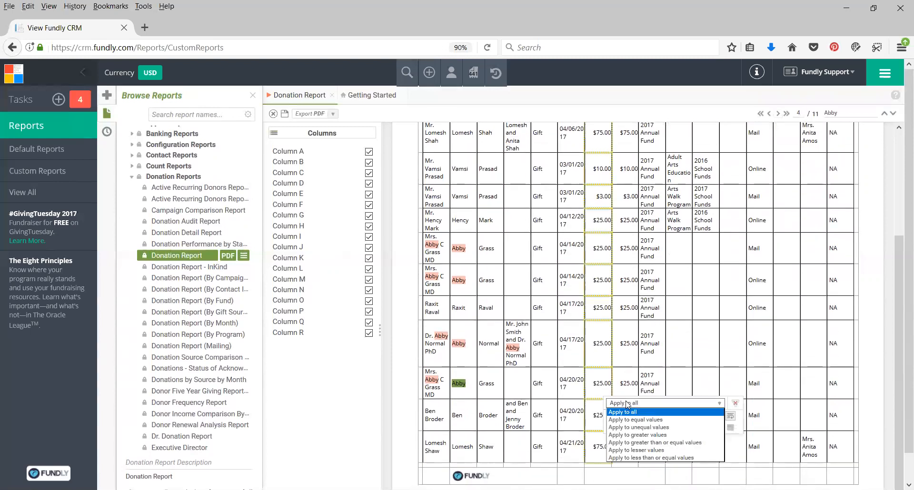
pyautogui.click(632, 443)
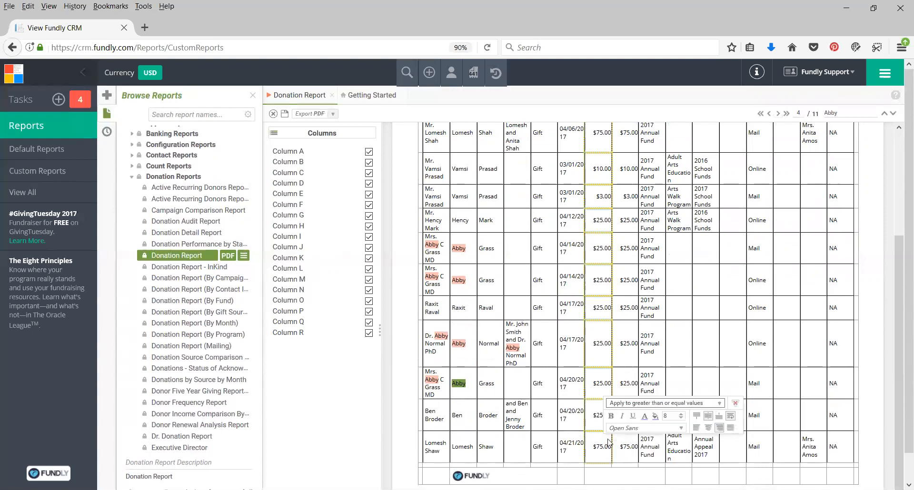
pyautogui.click(731, 416)
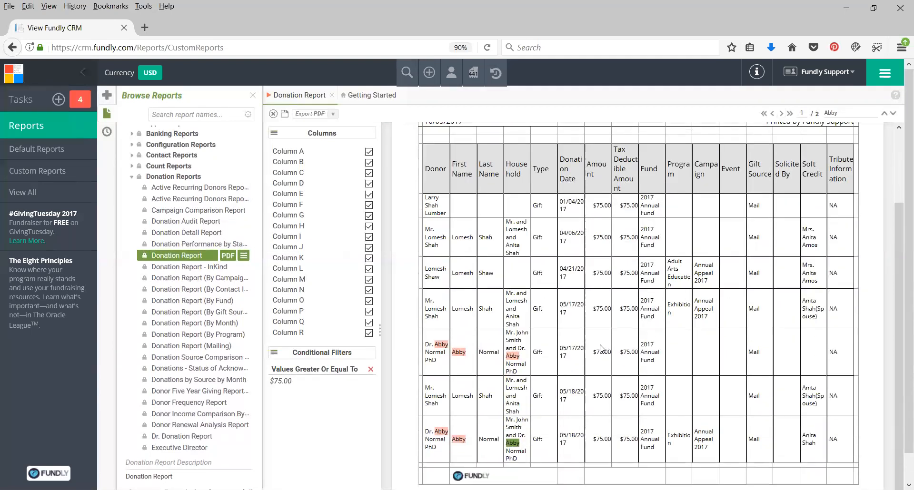
# Examine the filtered donations and their totals on both pages of the report
pyautogui.scroll(-1, 604, 378)
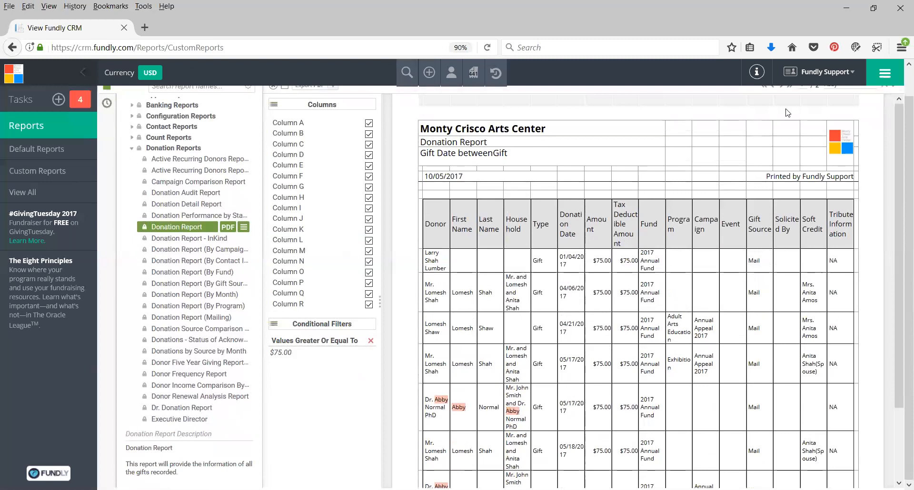
pyautogui.scroll(1, 901, 121)
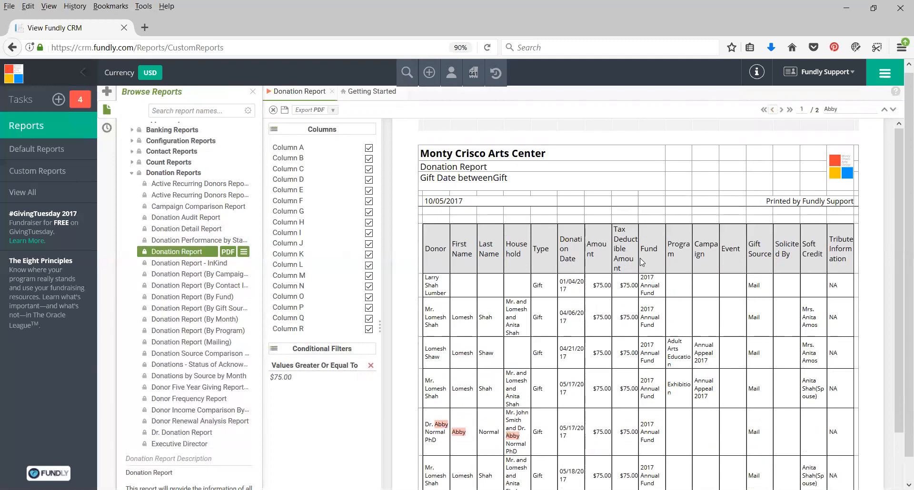
pyautogui.scroll(-3, 643, 260)
pyautogui.scroll(1, 668, 233)
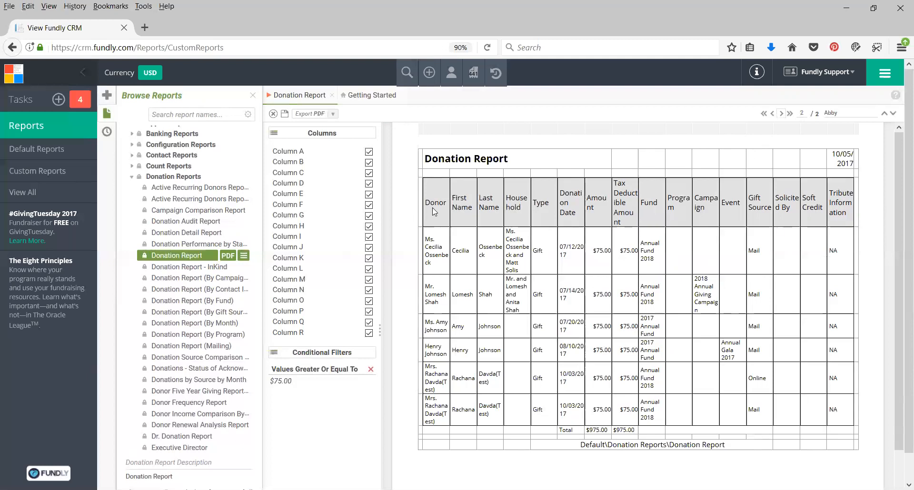
# Look at the Donation Report's action options, collapse the columns and filters pane, and close the report
pyautogui.click(245, 256)
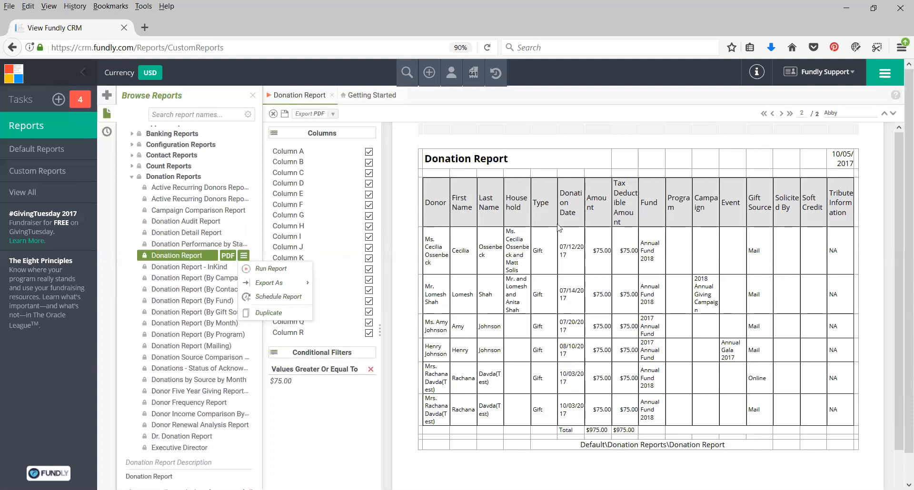
pyautogui.click(409, 142)
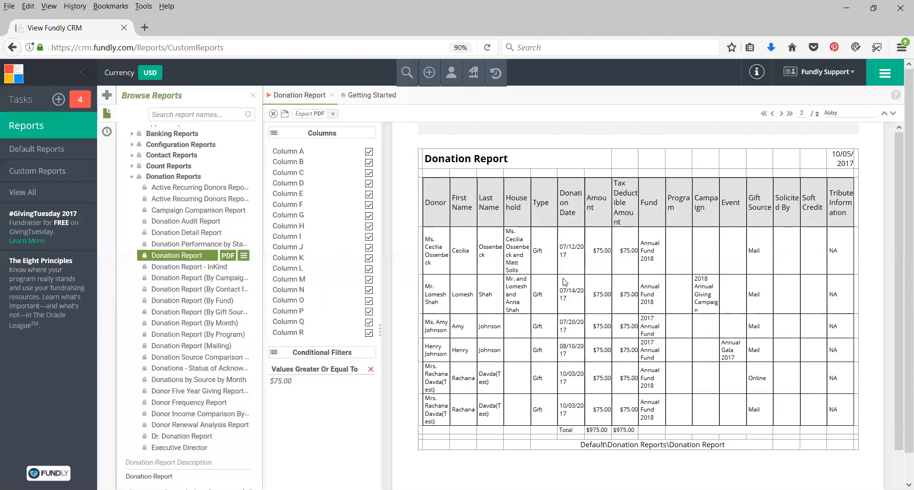
pyautogui.click(380, 332)
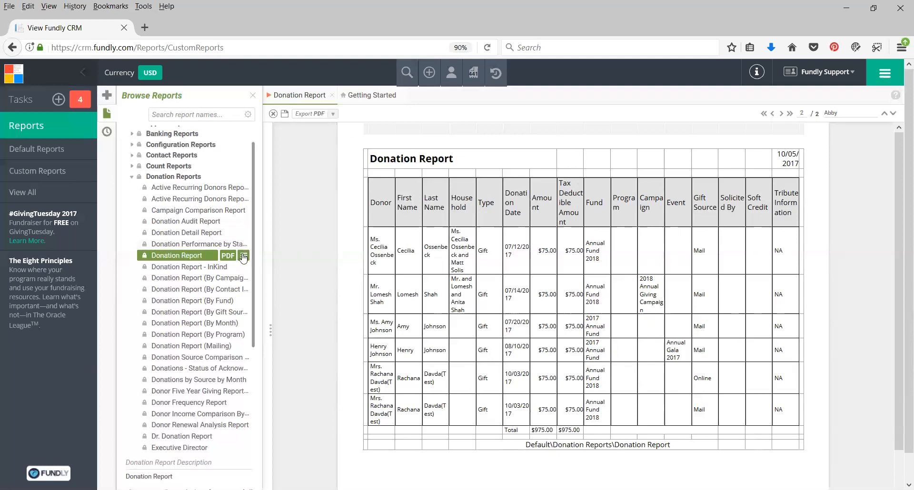
pyautogui.click(331, 95)
# Open the schedule wizard for the Donation Report at the empty Schedule Name field
pyautogui.click(244, 257)
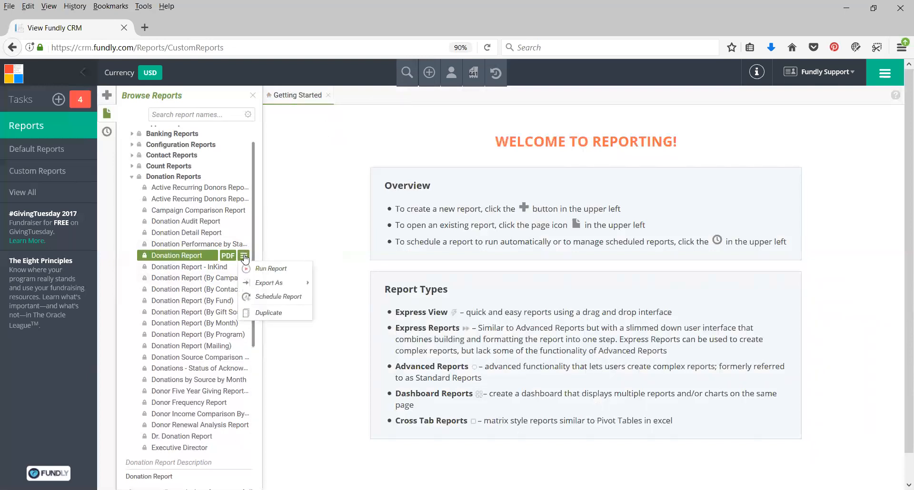
pyautogui.click(278, 297)
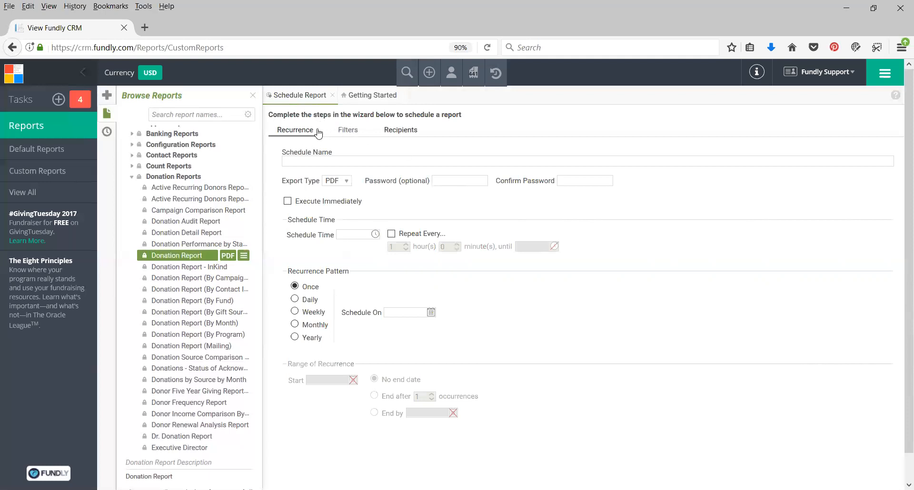
pyautogui.click(307, 162)
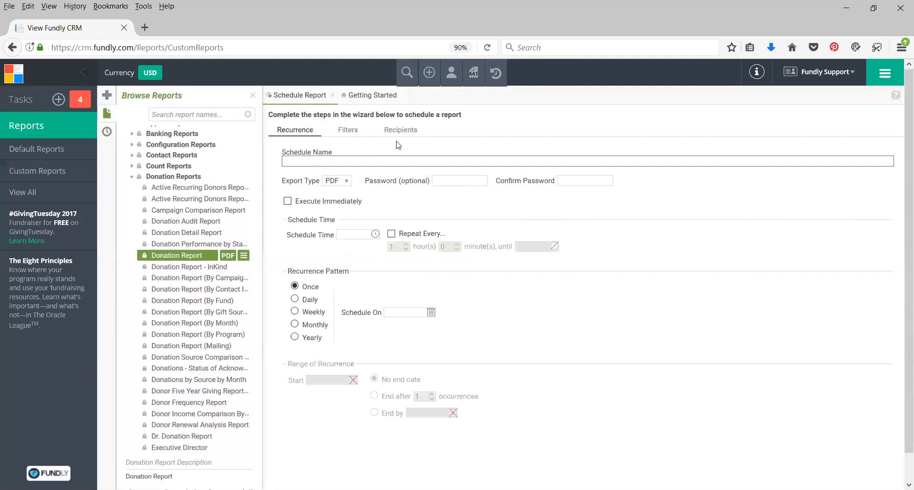
# View the list of scheduled reports and open a new schedule wizard for the Donation Report
pyautogui.click(107, 133)
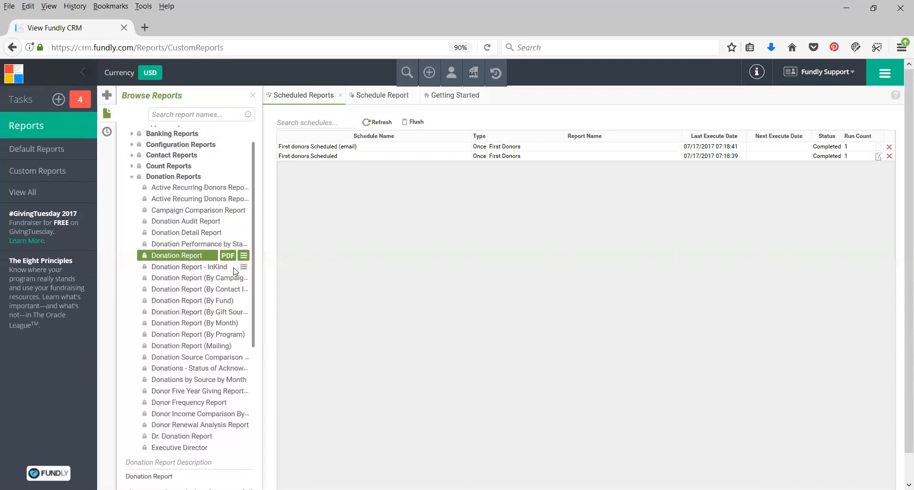
pyautogui.click(244, 256)
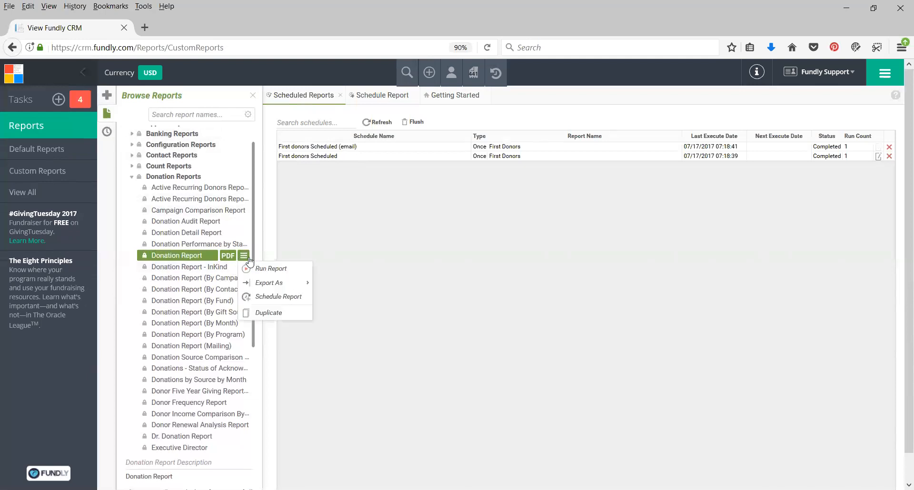
pyautogui.click(276, 299)
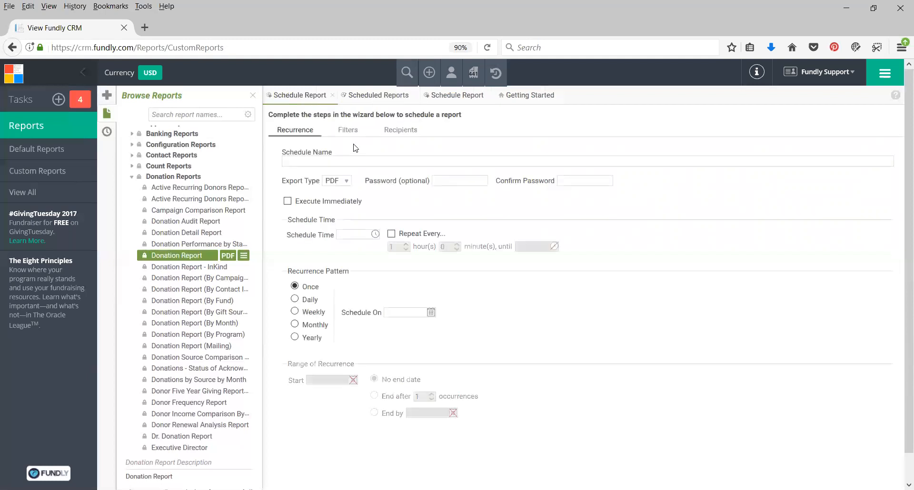
# Name the schedule "New Weekly Donations to ED & CFO (Tuesday Mornings)"
pyautogui.click(326, 162)
pyautogui.write('New Donors')
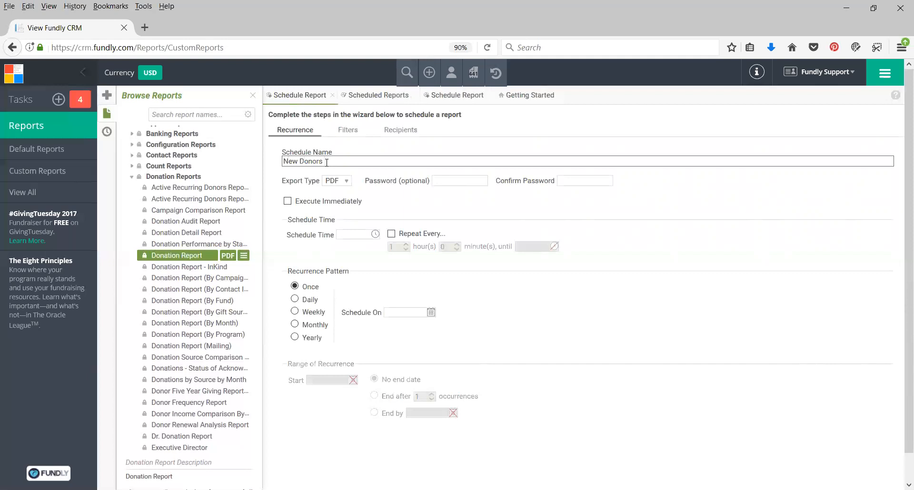
pyautogui.press('BackSpace')
pyautogui.press('BackSpace')
pyautogui.press('BackSpace')
pyautogui.press('BackSpace')
pyautogui.press('BackSpace')
pyautogui.press('BackSpace')
pyautogui.write('Weekly Donations to ED & CFO')
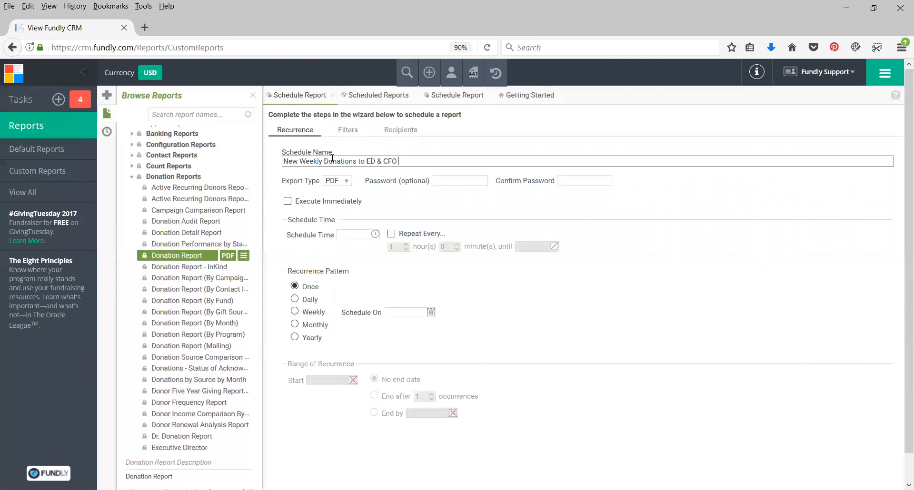
pyautogui.write(' (Tuesday Mornings')
# Keep PDF as the export type and set the schedule time to 03:00 am with Repeat Every disabled
pyautogui.click(335, 182)
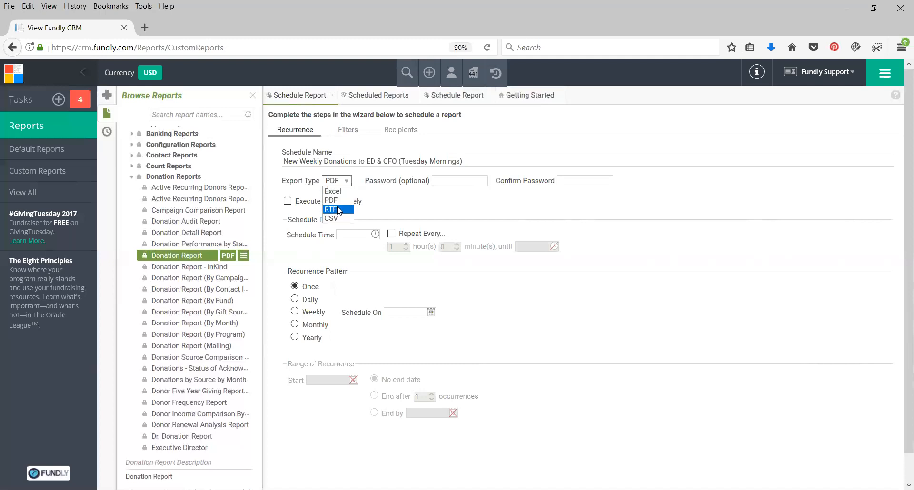
pyautogui.click(391, 190)
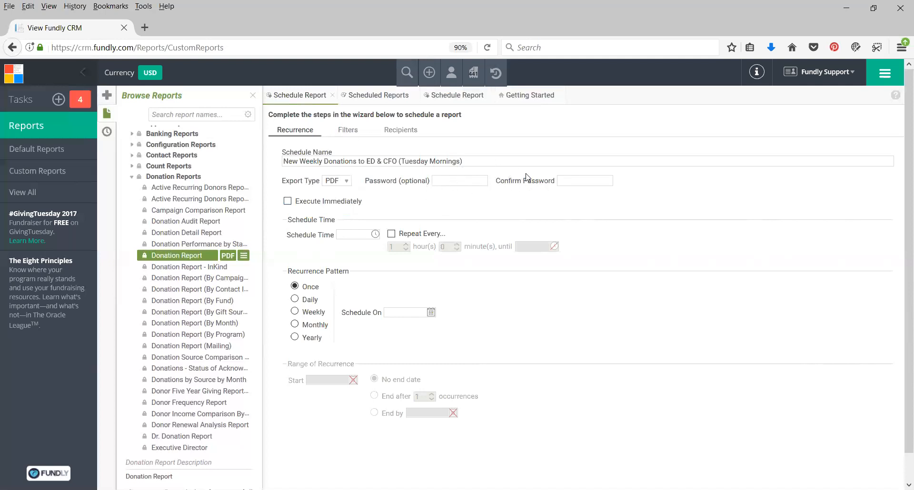
pyautogui.write('3:00')
pyautogui.click(324, 251)
pyautogui.click(426, 235)
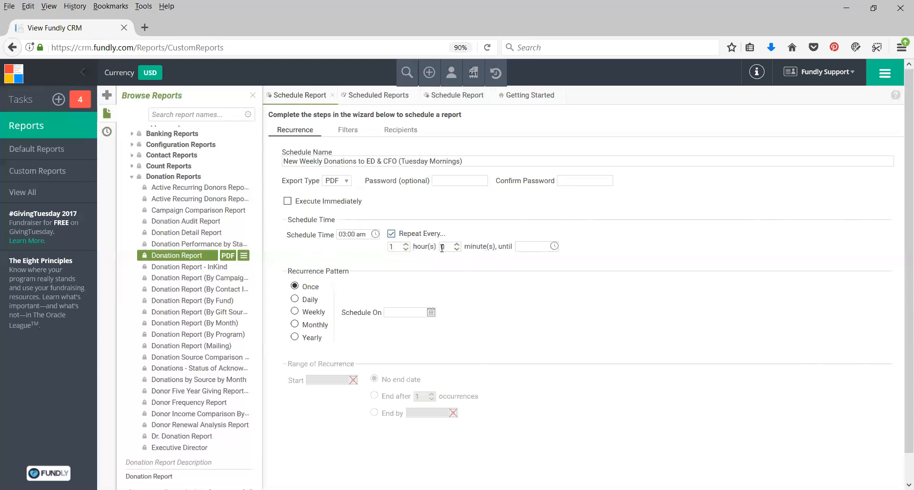
pyautogui.click(407, 236)
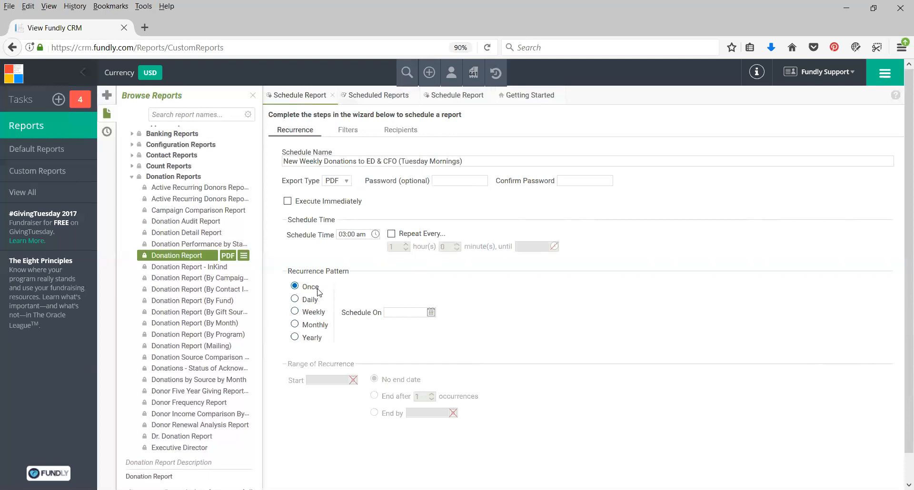
# Look at the Daily recurrence options, including every weekday, and set the pattern to Weekly, every 1 week on Tuesday
pyautogui.click(306, 304)
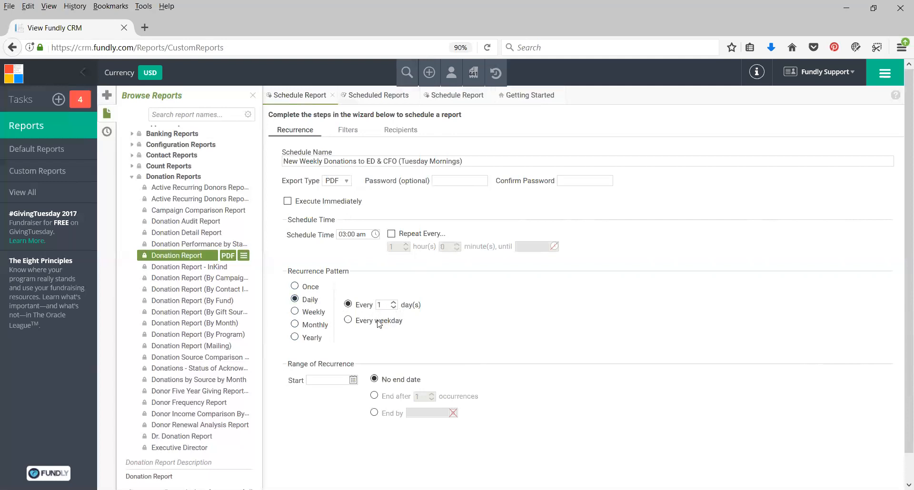
pyautogui.click(348, 320)
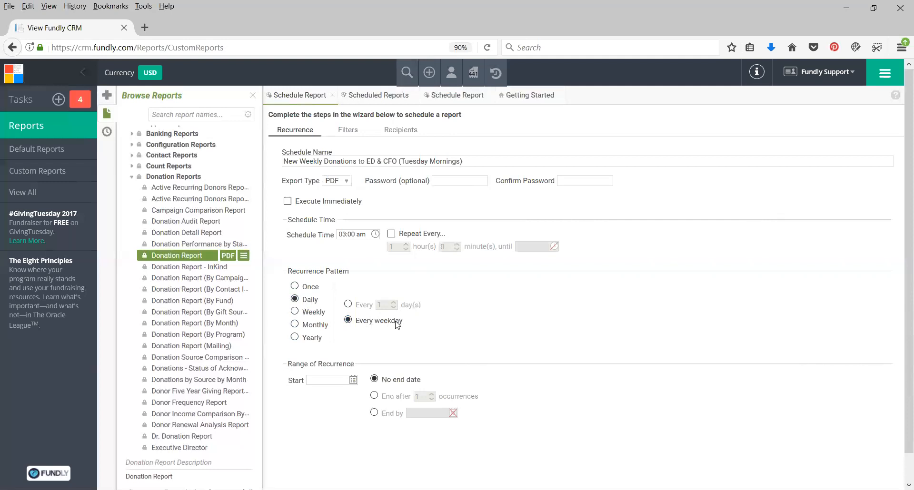
pyautogui.click(349, 305)
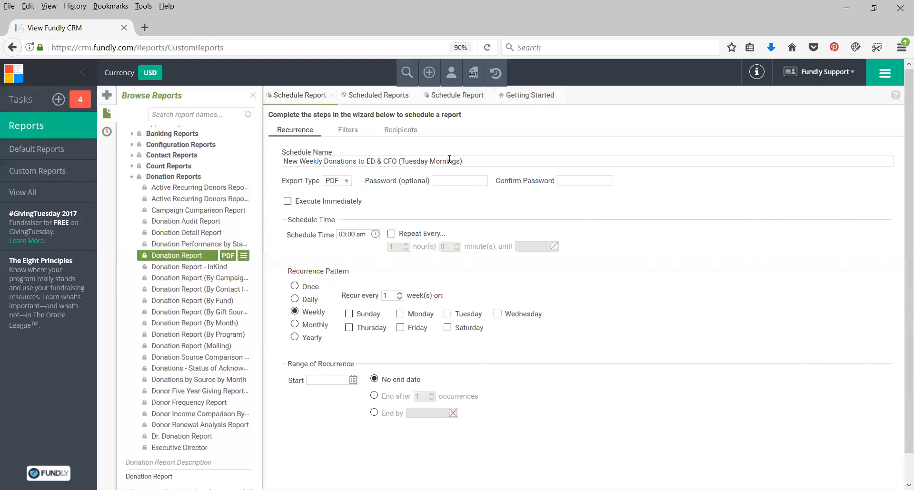
pyautogui.click(465, 314)
# Look at the Monthly and Yearly recurrence options and return to the Weekly pattern
pyautogui.click(326, 327)
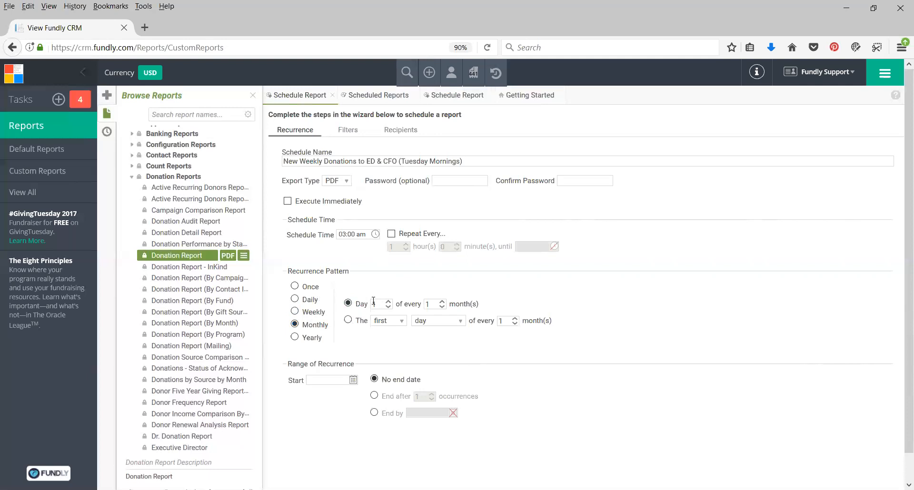
pyautogui.click(431, 322)
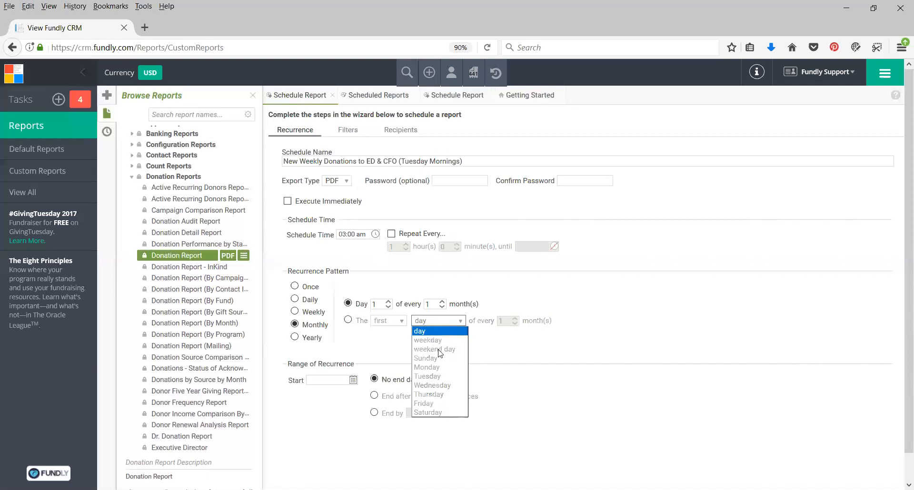
pyautogui.click(380, 331)
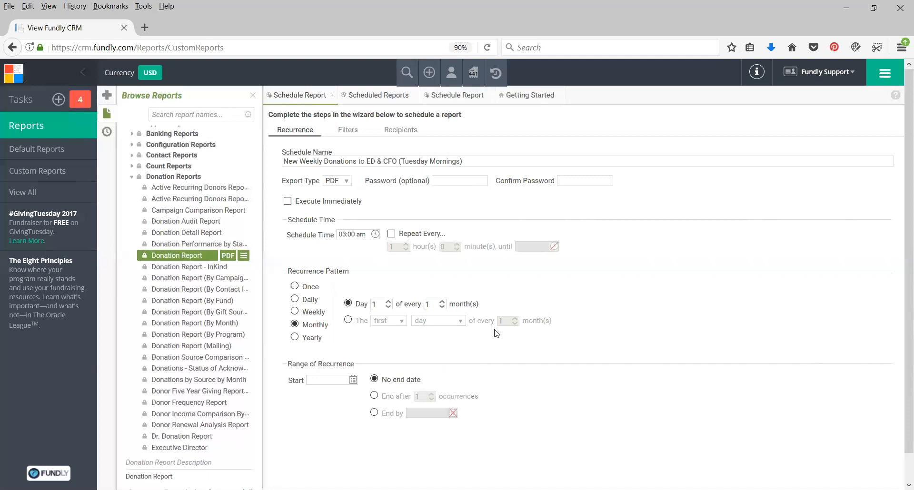
pyautogui.click(295, 337)
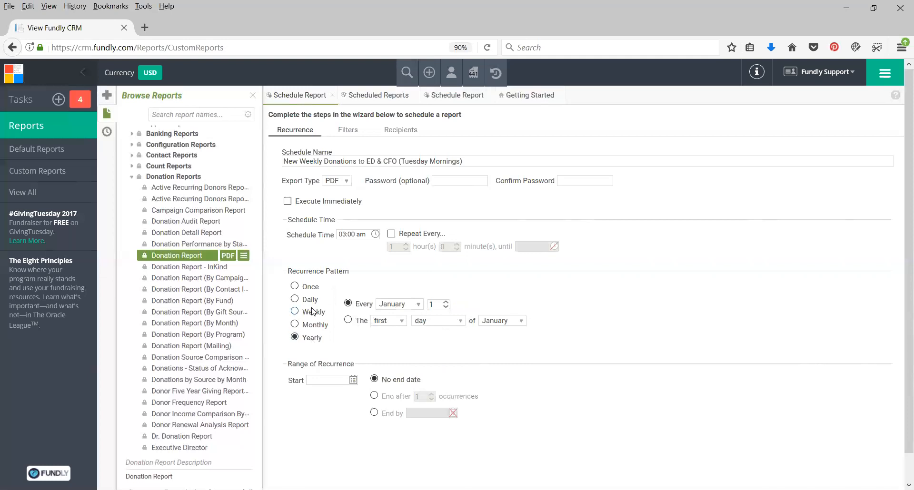
pyautogui.click(297, 311)
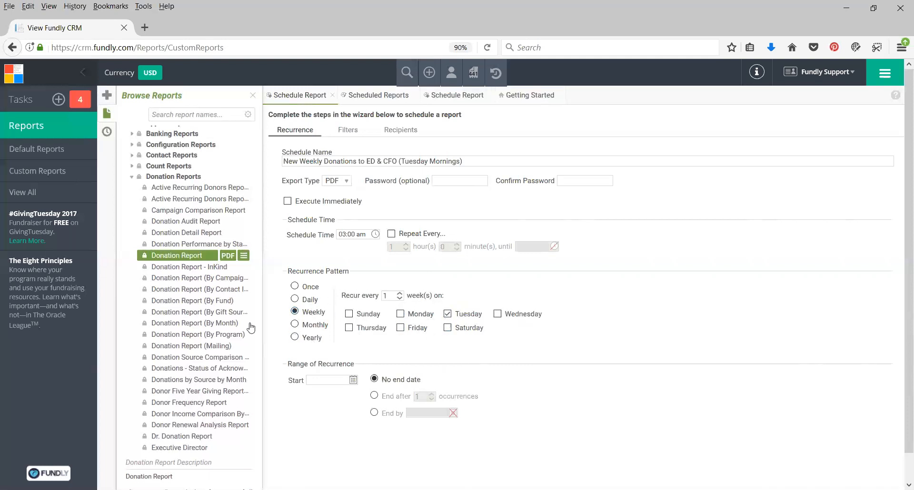
# Start the recurrence on 10/10/2017 and leave it with no end date
pyautogui.click(335, 380)
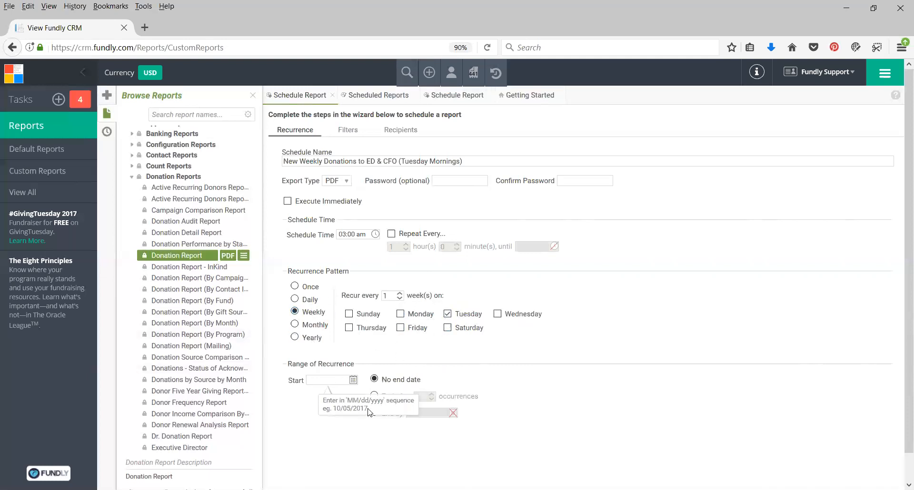
pyautogui.click(353, 380)
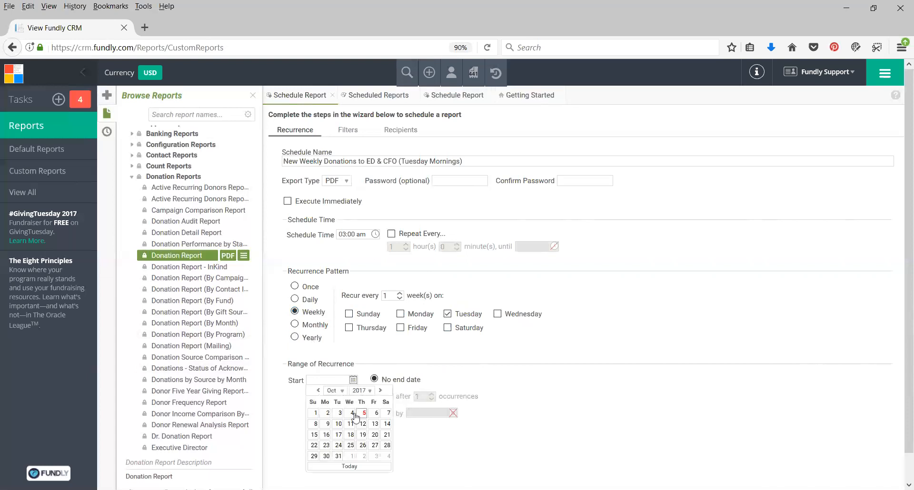
pyautogui.click(338, 424)
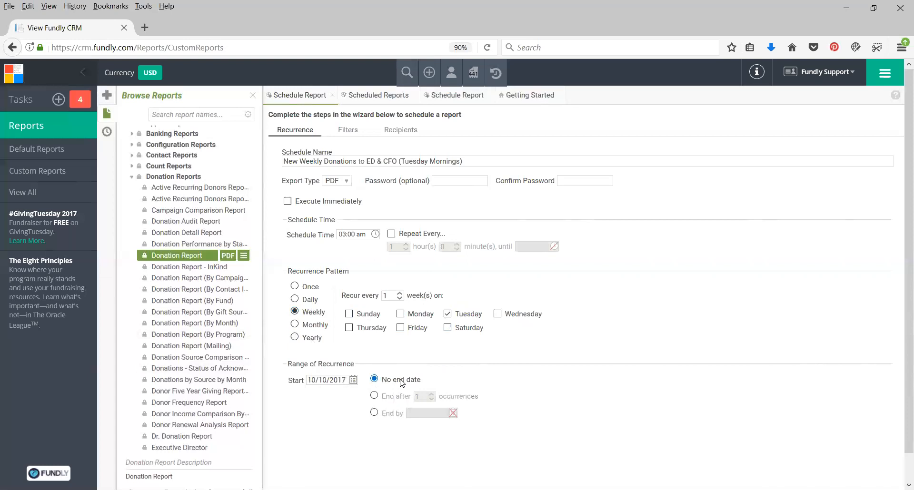
pyautogui.click(375, 397)
pyautogui.click(374, 414)
pyautogui.click(408, 380)
# Remove the Contact ID and Donation Amount filters from the scheduled report
pyautogui.scroll(-1, 564, 339)
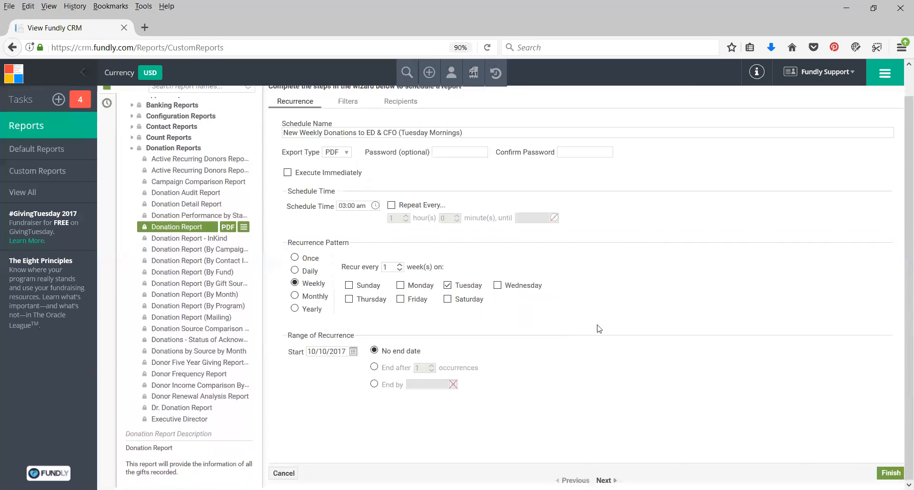
pyautogui.click(604, 480)
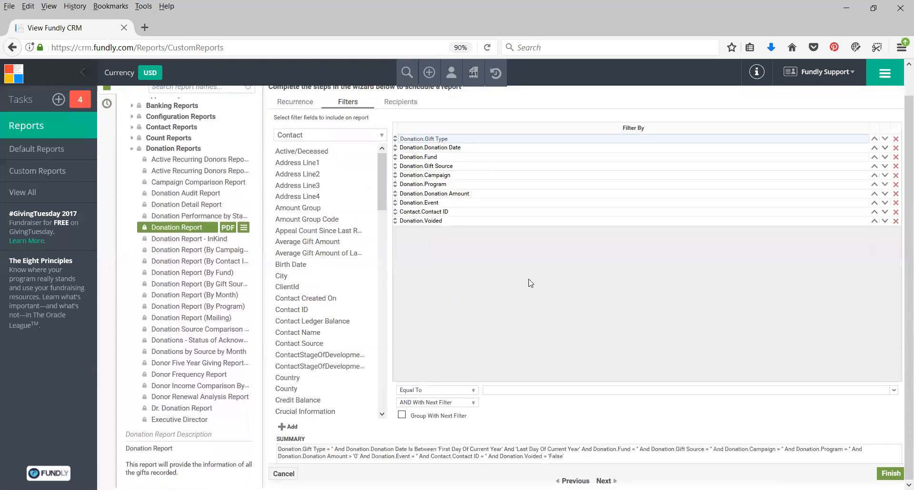
pyautogui.scroll(1, 531, 281)
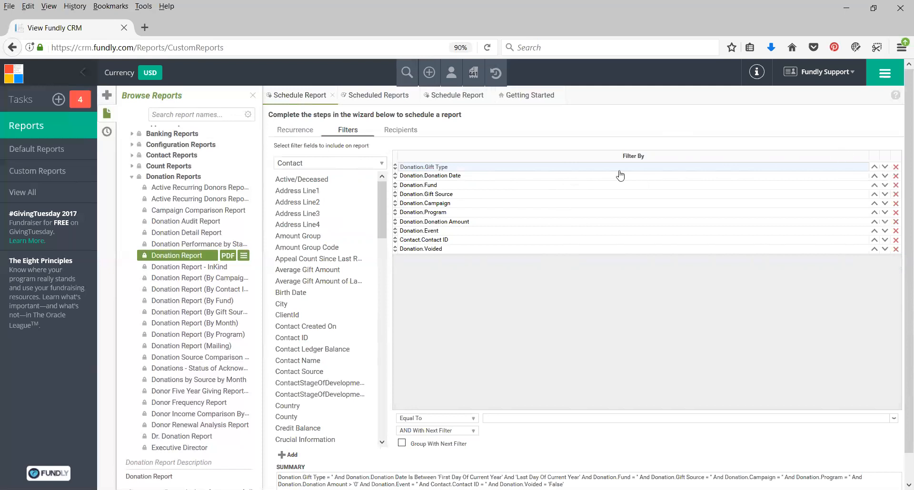
pyautogui.click(896, 241)
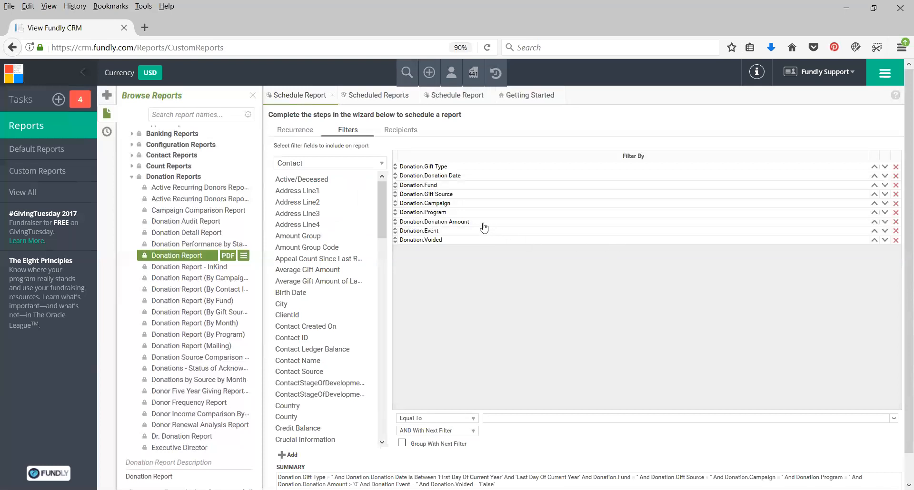
pyautogui.click(896, 222)
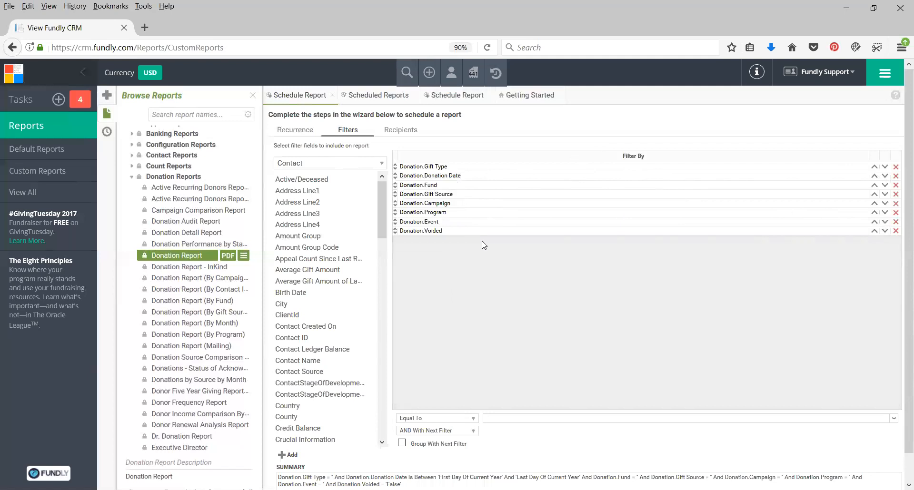
# Go on to the recipients and enter the recipient's e-mail address in the To field
pyautogui.scroll(-1, 585, 329)
pyautogui.scroll(-1, 585, 329)
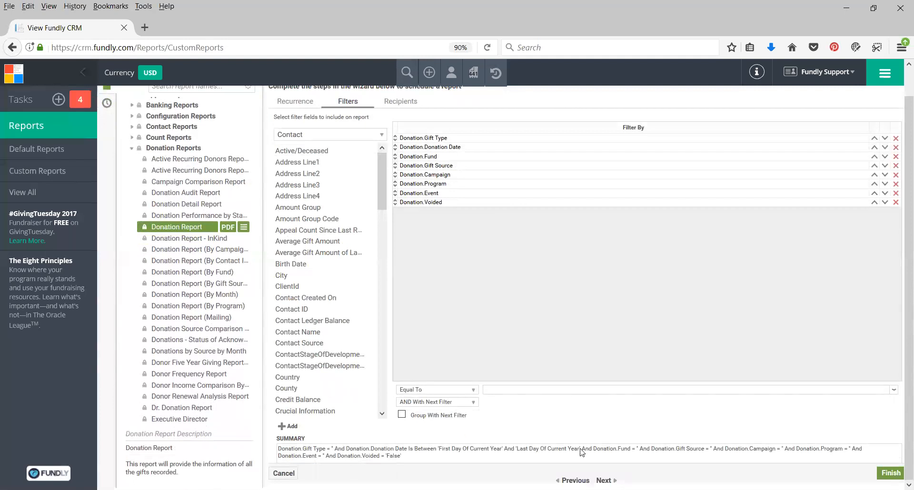
pyautogui.click(604, 481)
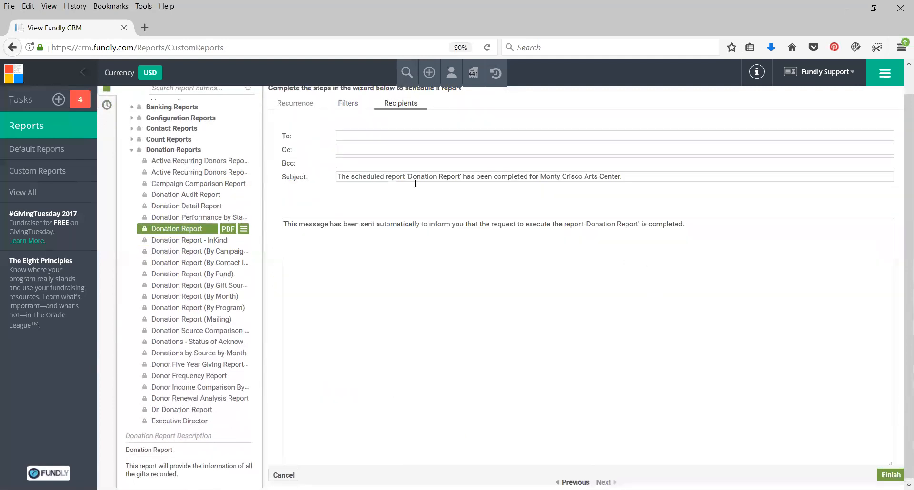
pyautogui.scroll(2, 413, 177)
pyautogui.click(348, 163)
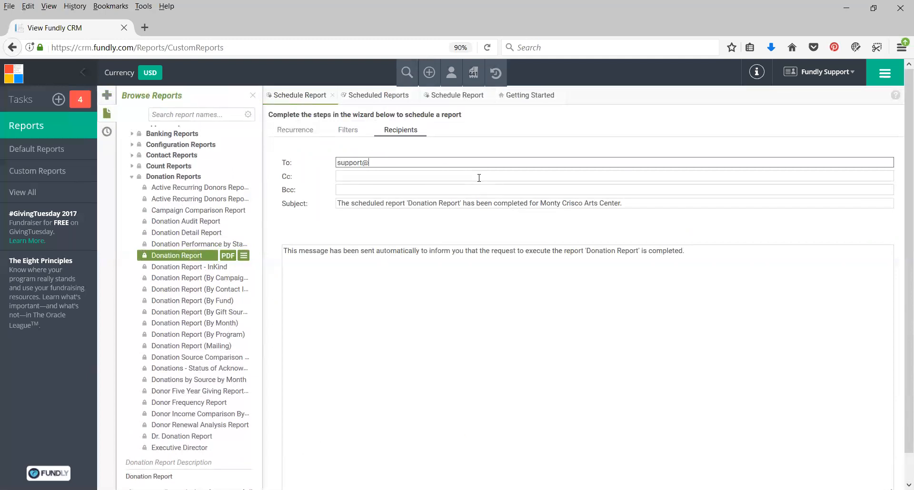
# Review the notification's Bcc, subject and message, and finish scheduling the report with the default text
pyautogui.click(370, 191)
pyautogui.moveTo(341, 203); pyautogui.dragTo(619, 241)
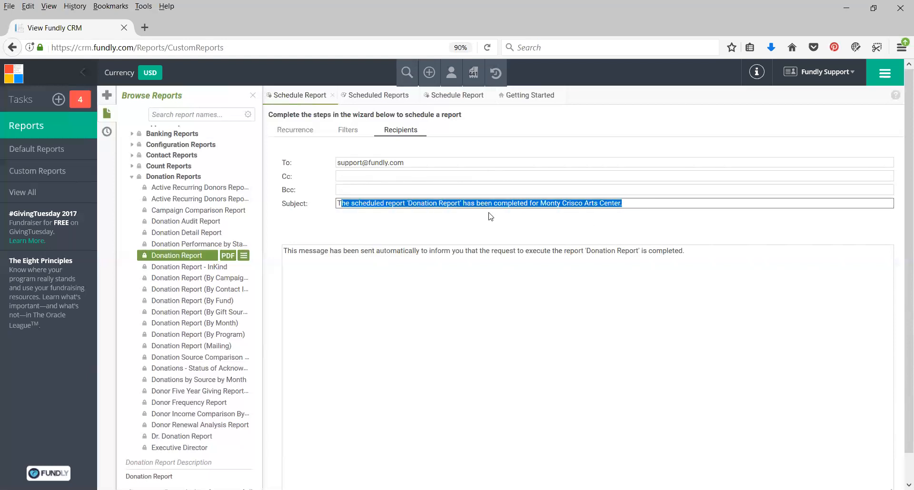
pyautogui.moveTo(296, 255); pyautogui.dragTo(605, 260)
pyautogui.click(477, 284)
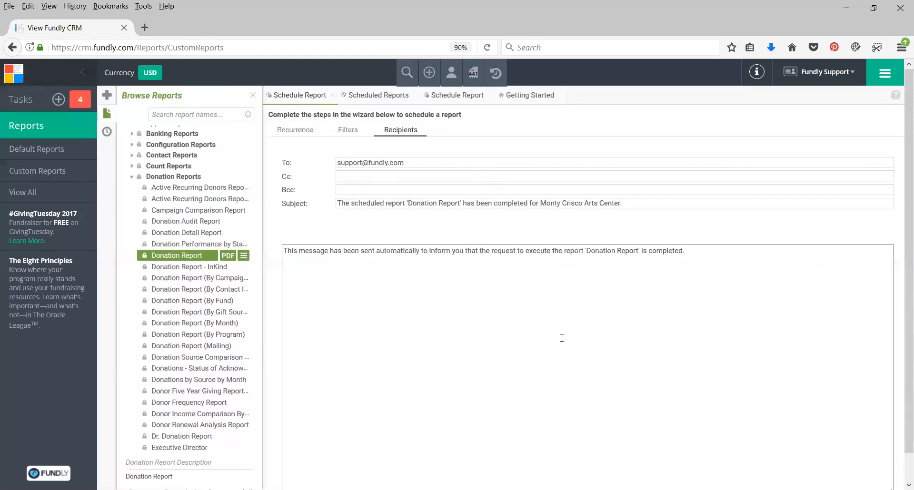
pyautogui.scroll(-2, 588, 315)
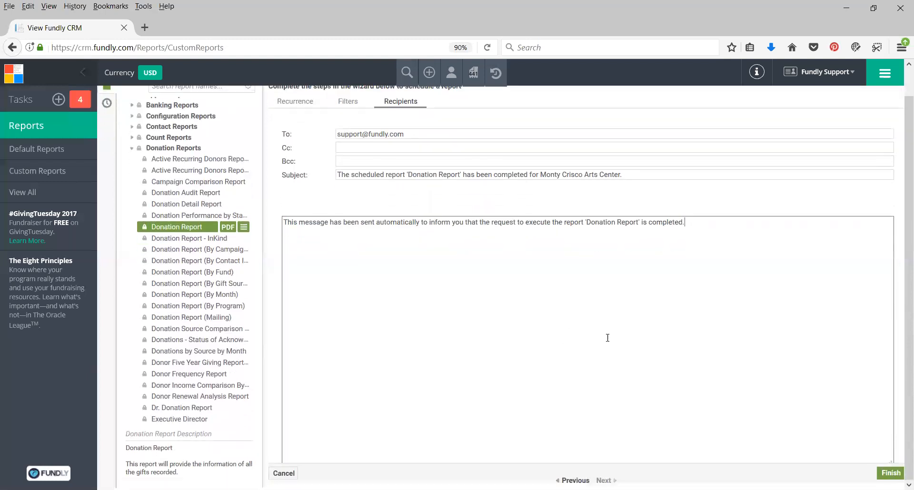
pyautogui.click(891, 473)
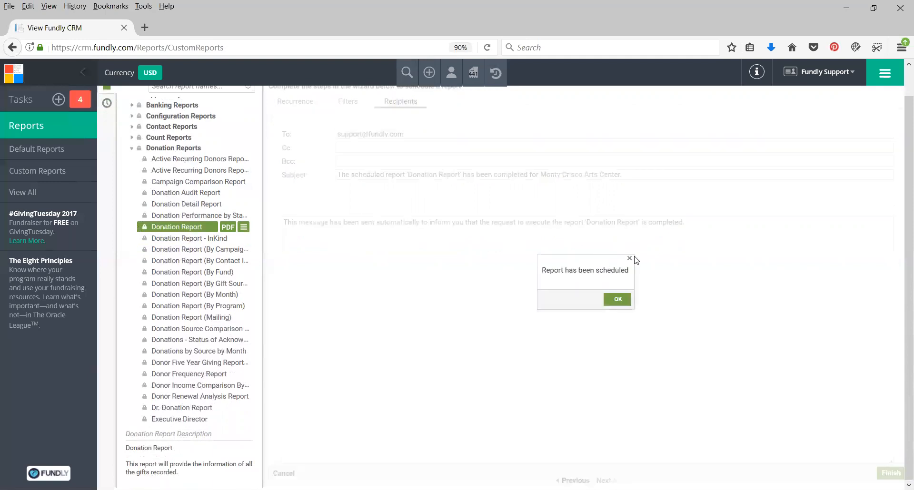
pyautogui.click(618, 299)
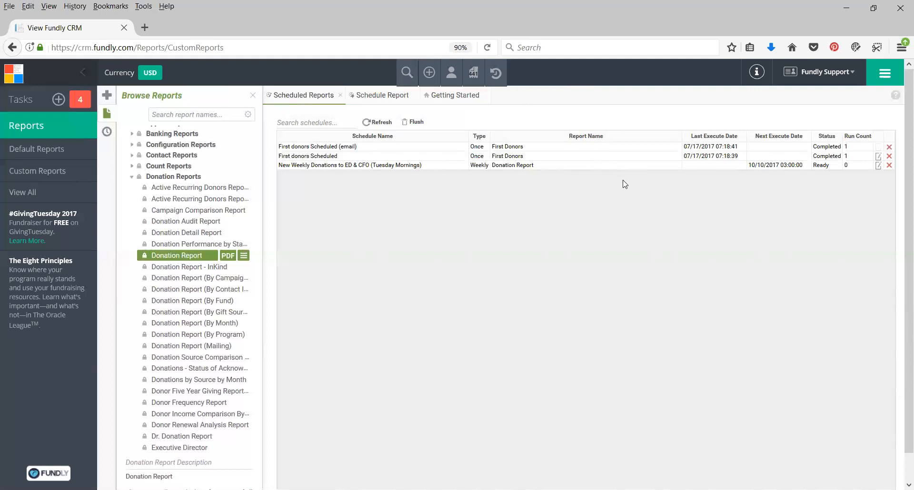
# Open the "First donors Scheduled" schedule for editing, look at its recurrence settings and cancel without changes
pyautogui.click(879, 157)
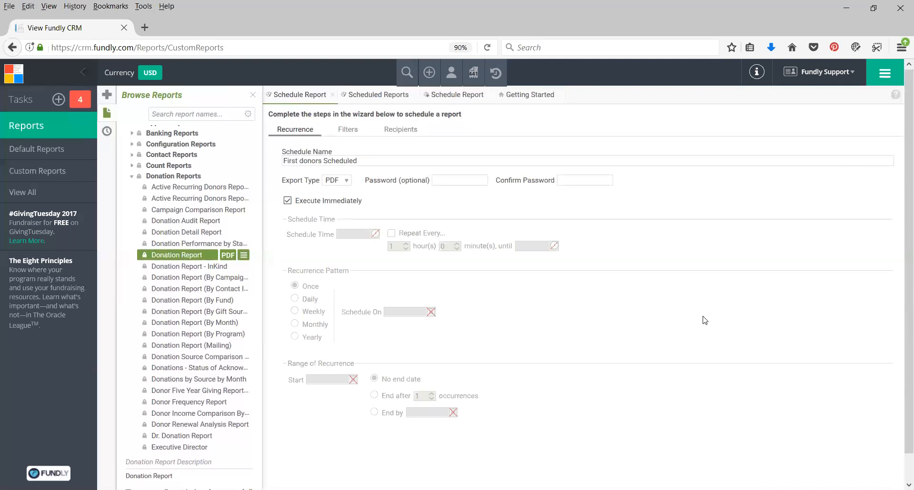
pyautogui.scroll(-1, 708, 329)
pyautogui.click(284, 473)
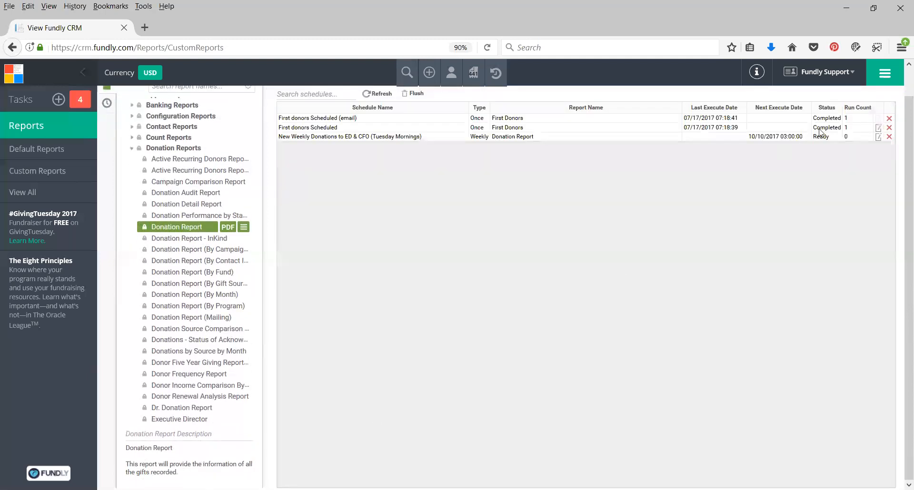
# Delete the "New Weekly Donations to ED & CFO (Tuesday Mornings)" schedule, and open the prompt for flushing report schedules but dismiss it
pyautogui.scroll(1, 733, 221)
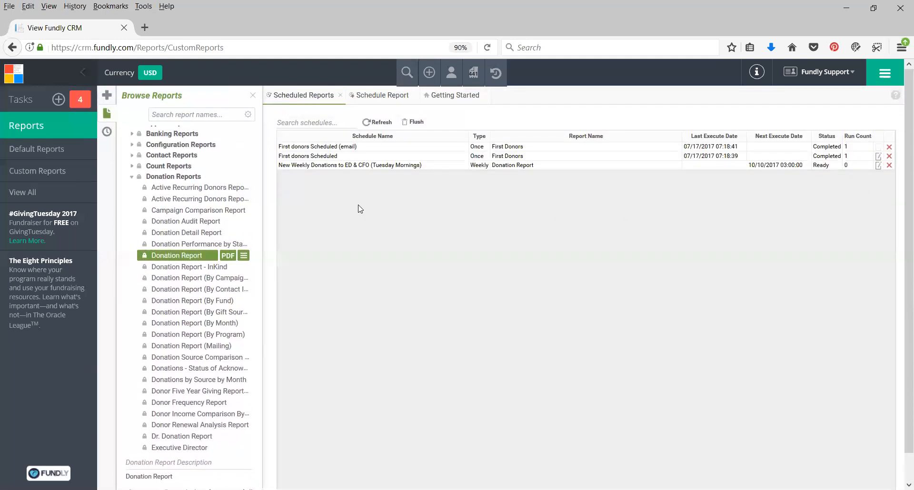
pyautogui.click(890, 165)
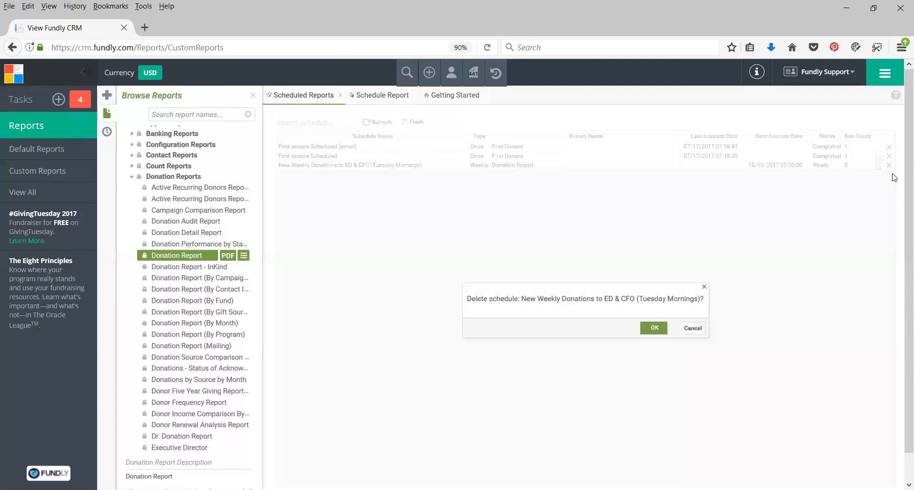
pyautogui.click(654, 328)
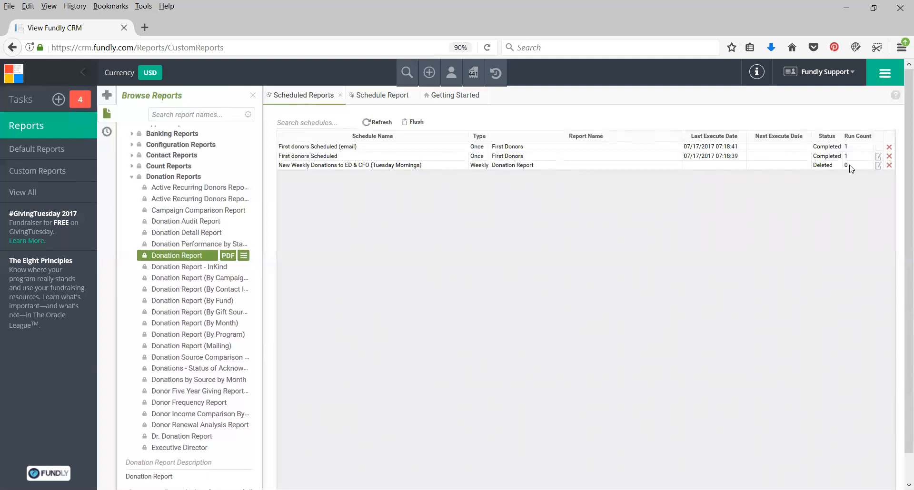
pyautogui.click(412, 123)
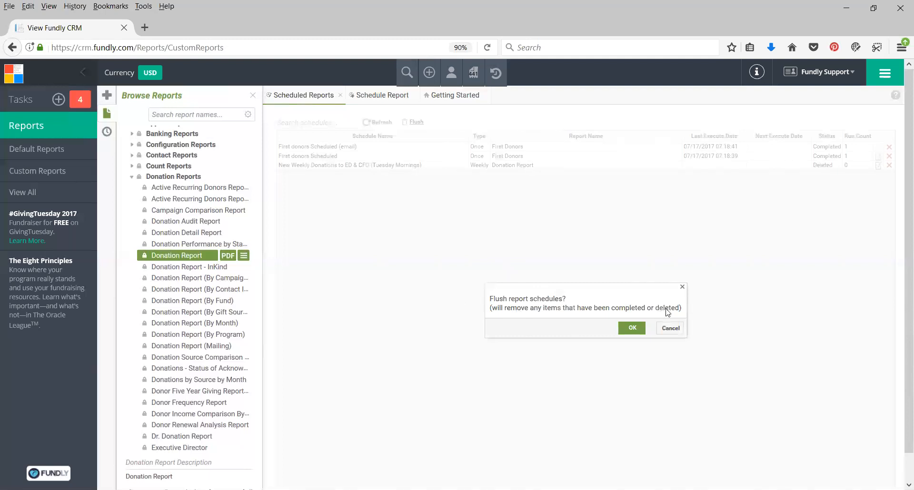
pyautogui.click(682, 287)
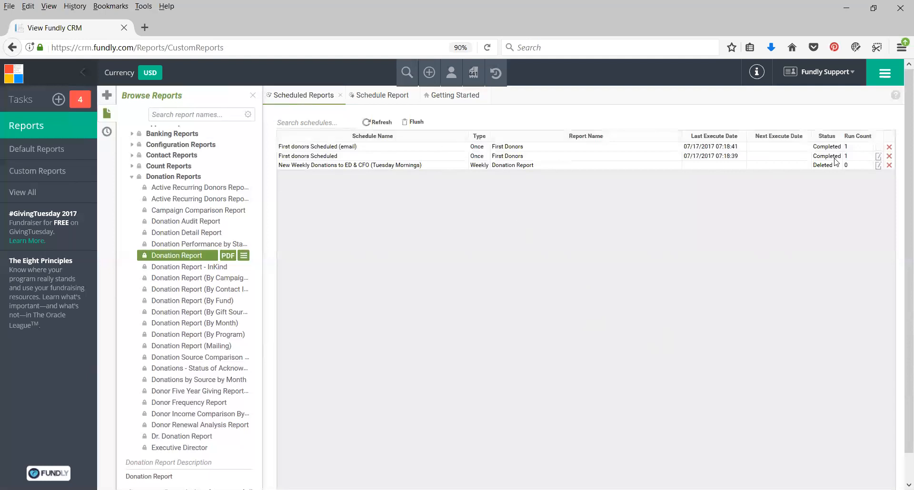
# Remove the already deleted "New Weekly Donations to ED & CFO (Tuesday Mornings)" entry from the scheduled reports list
pyautogui.click(889, 166)
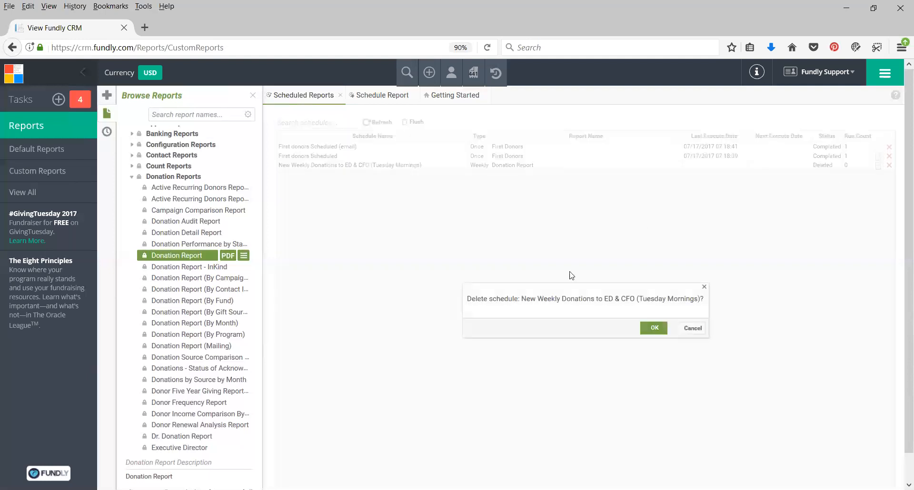
pyautogui.click(652, 328)
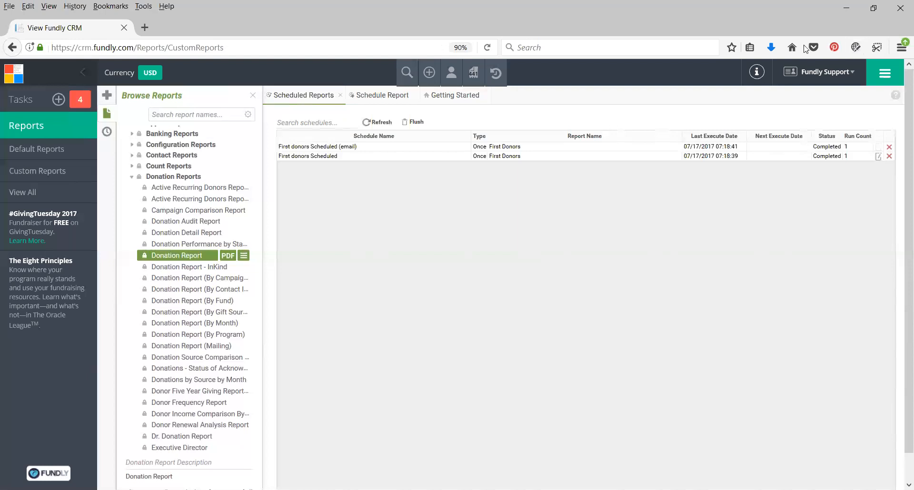
pyautogui.scroll(-1, 657, 352)
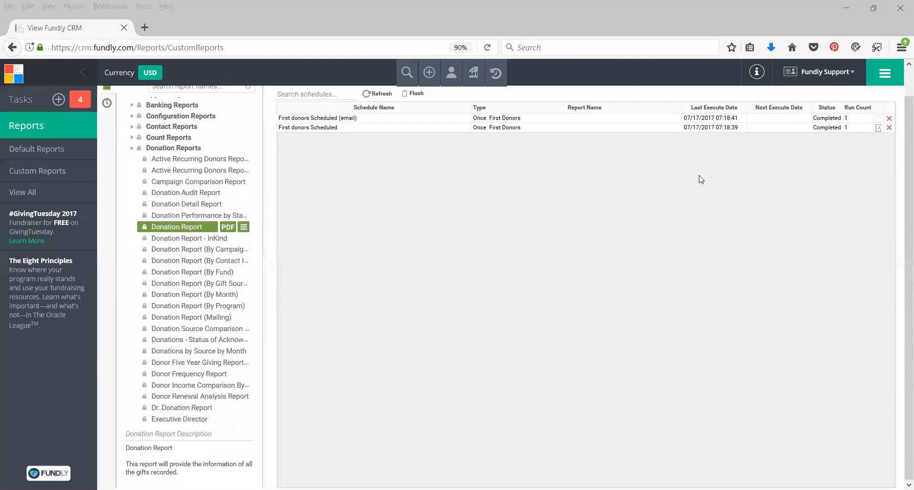
pyautogui.scroll(1, 690, 198)
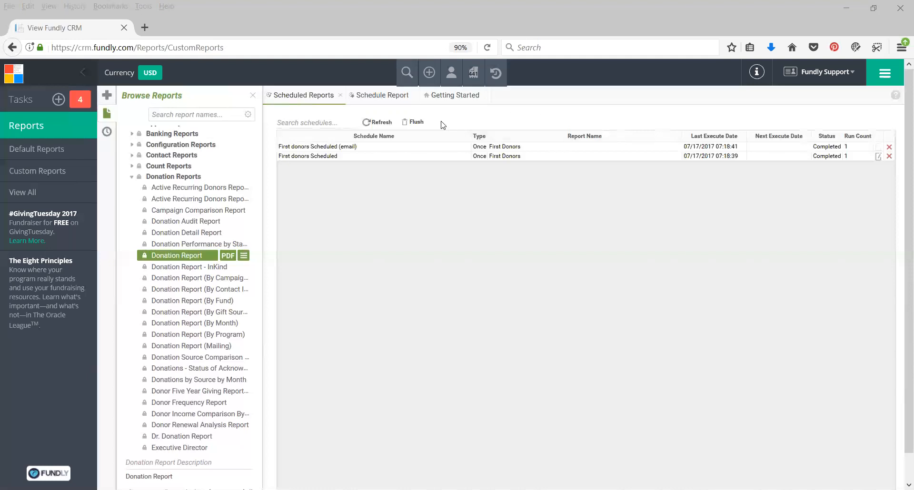
# Open the advanced contact search and look over its contact information fields and other criteria
pyautogui.click(406, 76)
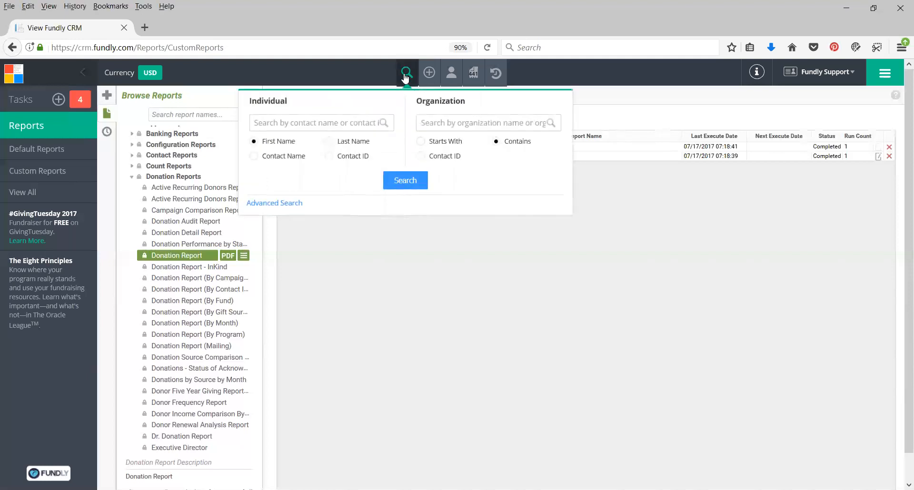
pyautogui.click(265, 204)
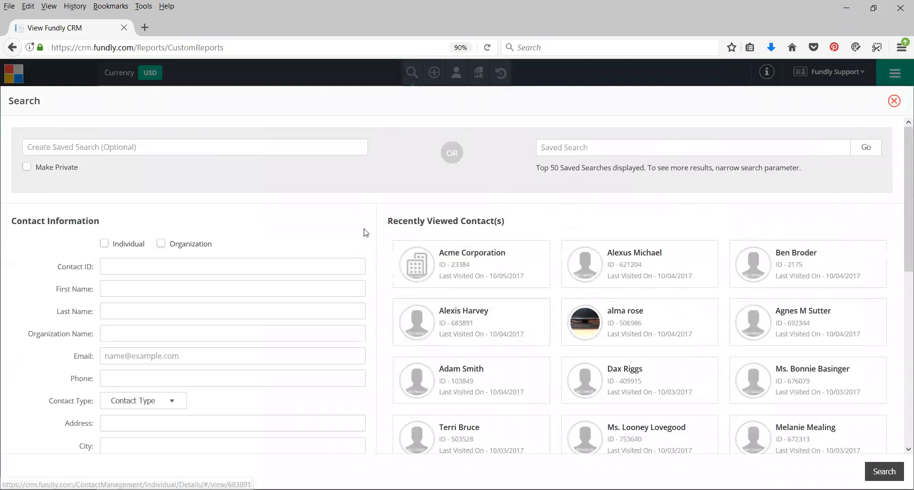
pyautogui.scroll(-3, 358, 232)
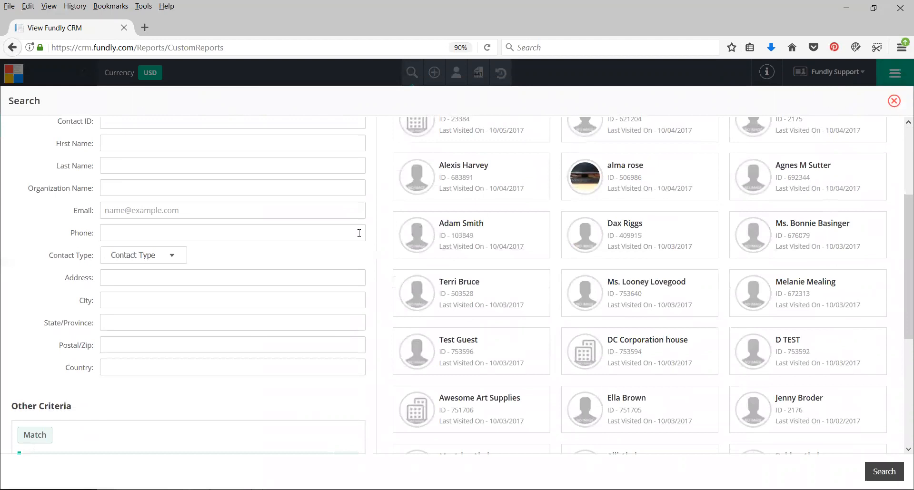
pyautogui.scroll(-3, 298, 235)
pyautogui.scroll(4, 298, 235)
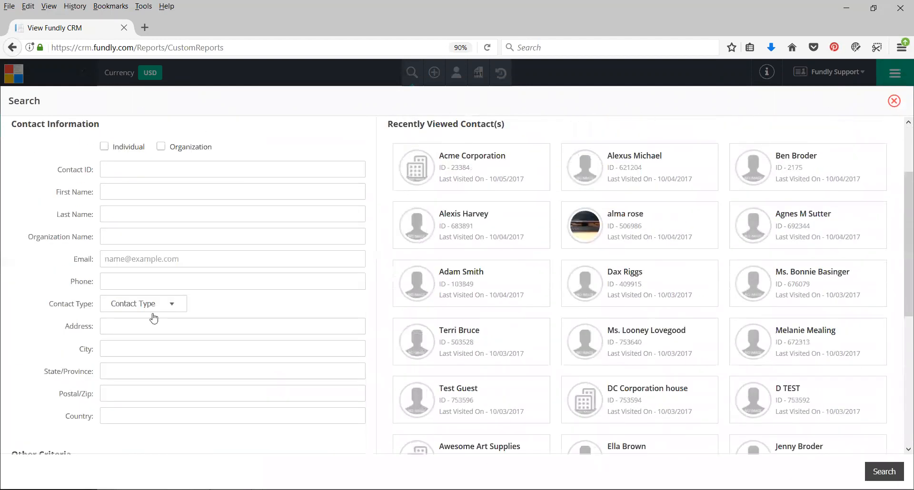
# Limit the advanced search to individuals with the contact type Donor and run it
pyautogui.click(124, 148)
pyautogui.click(139, 308)
pyautogui.scroll(-5, 139, 388)
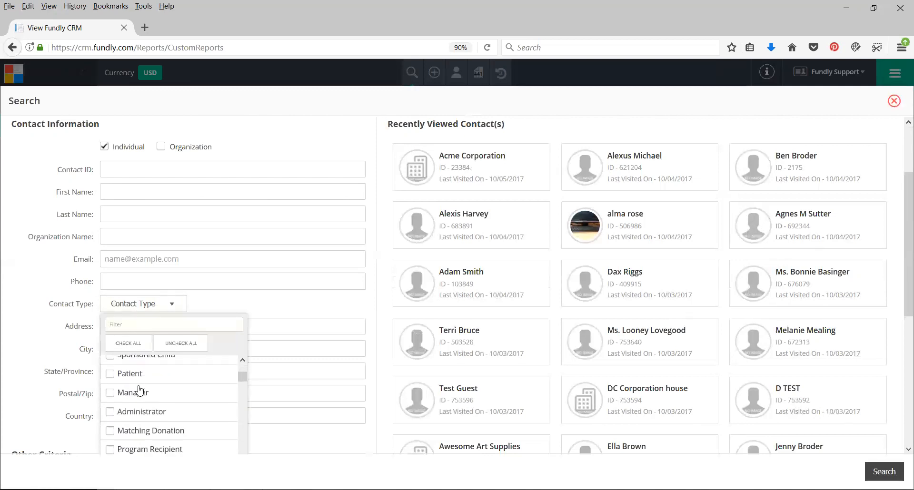
pyautogui.scroll(-3, 139, 390)
pyautogui.scroll(-3, 148, 400)
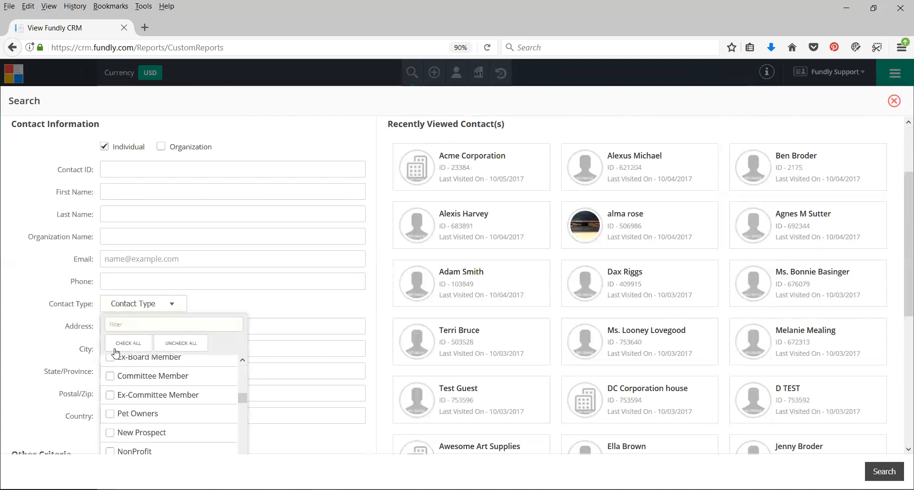
pyautogui.scroll(-6, 154, 413)
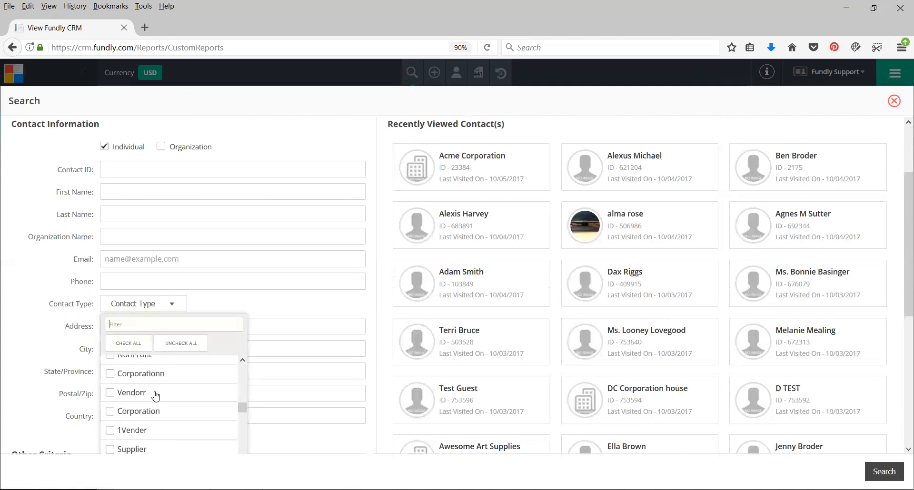
pyautogui.scroll(-3, 147, 403)
pyautogui.click(164, 388)
pyautogui.click(41, 339)
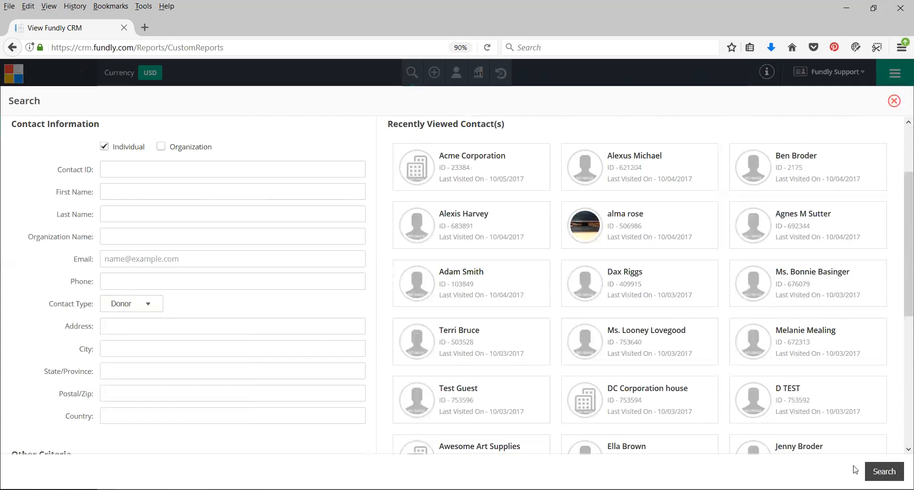
pyautogui.click(882, 472)
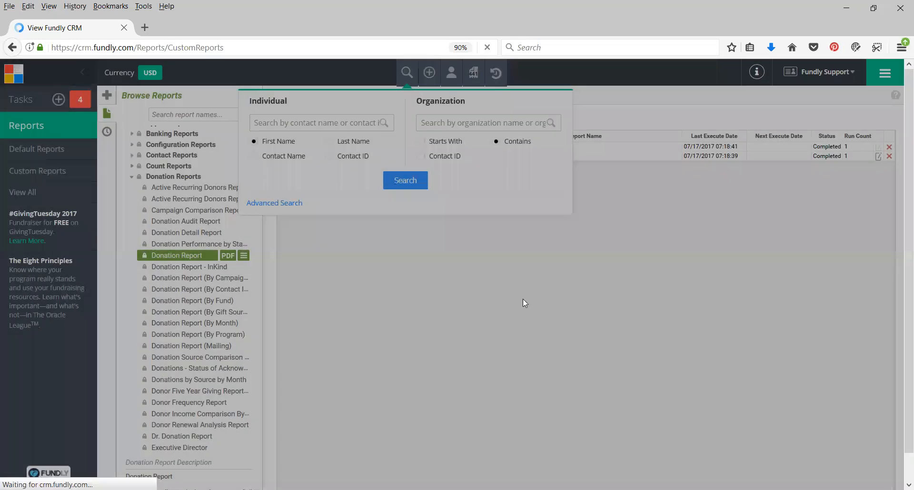
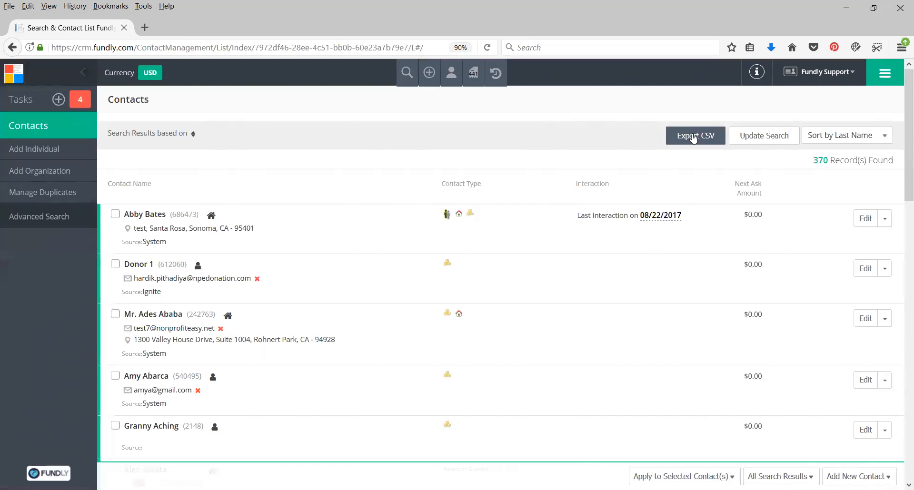
# Open a new advanced contact search and expand the criteria choices of the first rule under Other Criteria
pyautogui.click(407, 74)
pyautogui.click(257, 204)
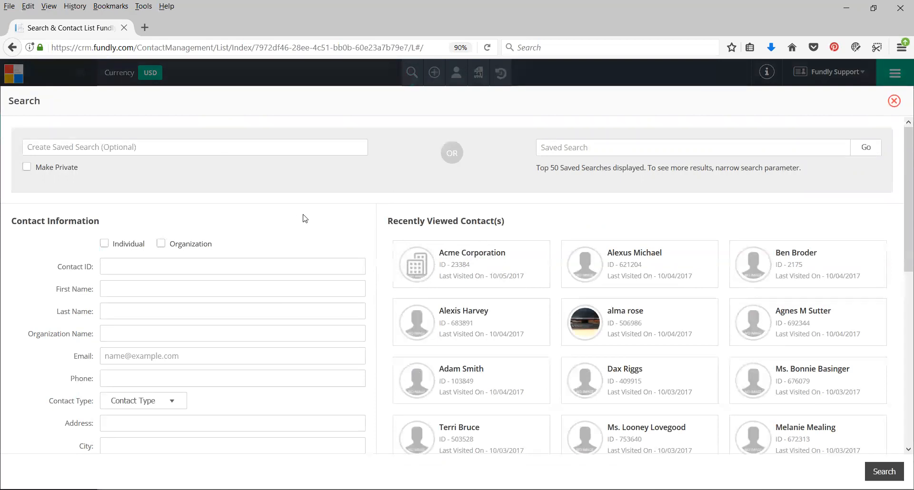
pyautogui.scroll(-6, 305, 218)
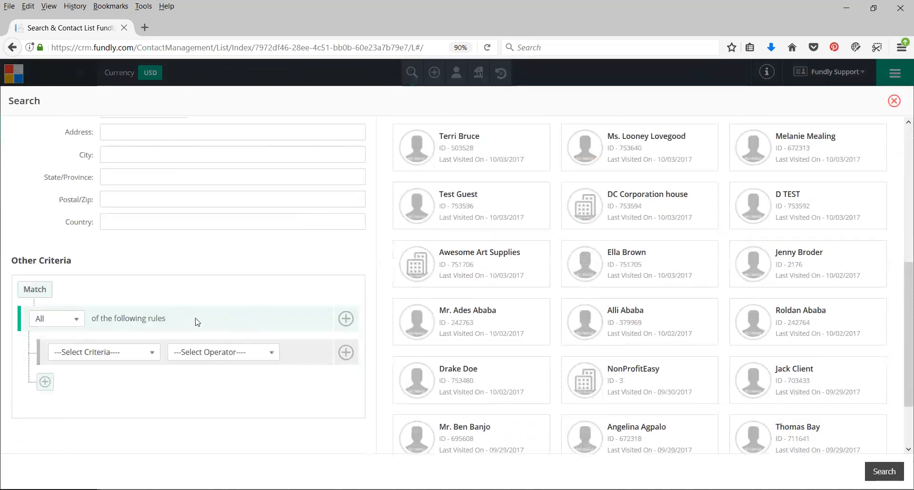
pyautogui.scroll(-2, 203, 314)
pyautogui.click(102, 270)
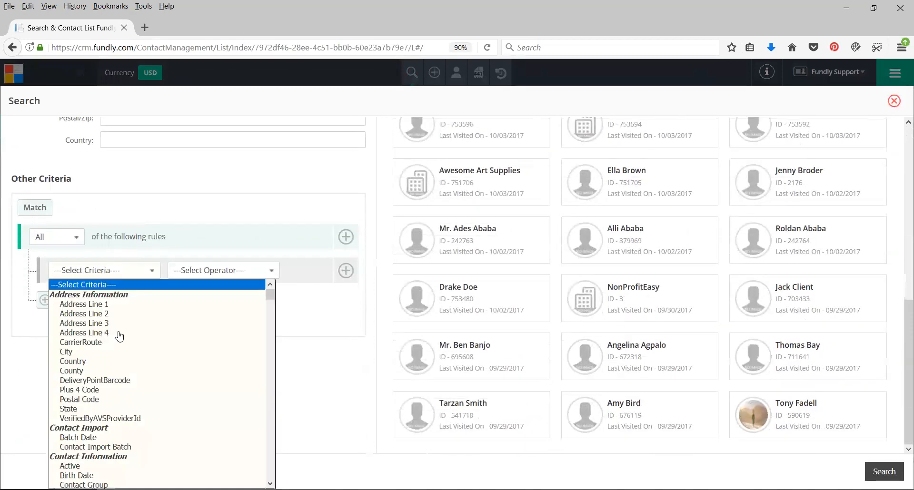
# Look through the available rule criteria, from contact and custom information to the gift, frequency and recency options under Donor Information
pyautogui.scroll(-4, 125, 312)
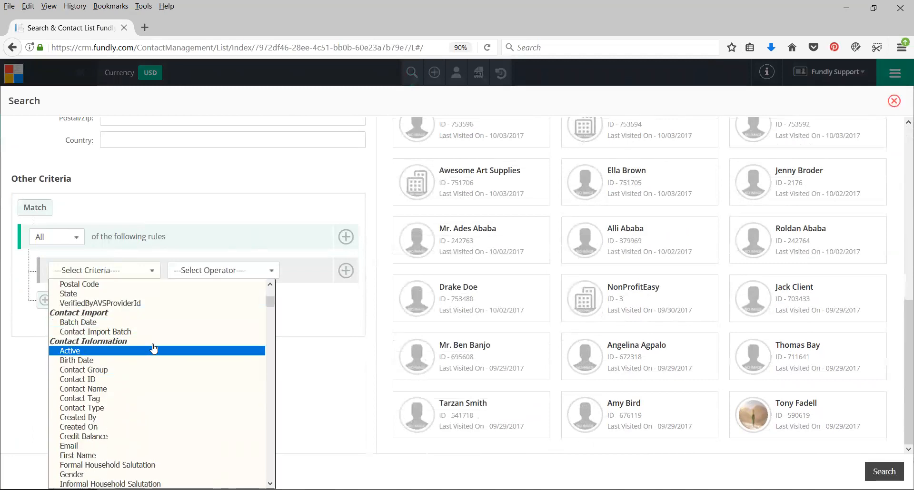
pyautogui.scroll(-1, 154, 350)
pyautogui.scroll(-4, 154, 349)
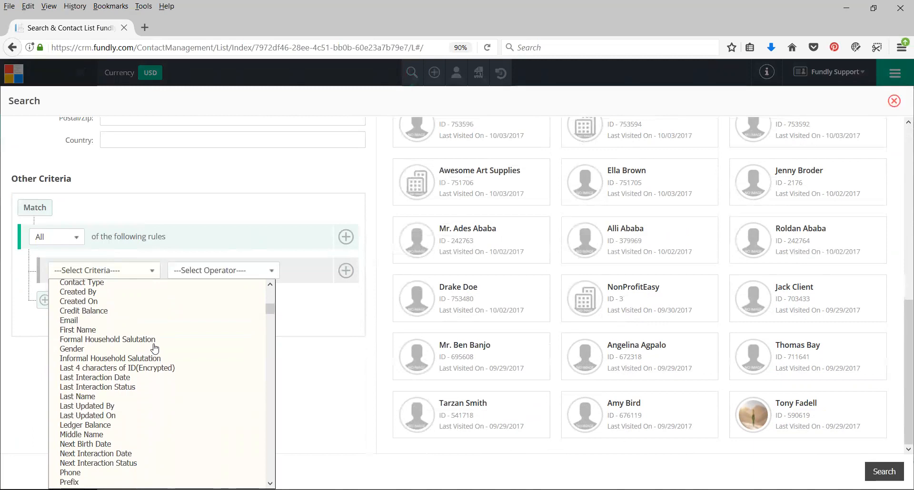
pyautogui.scroll(-3, 162, 352)
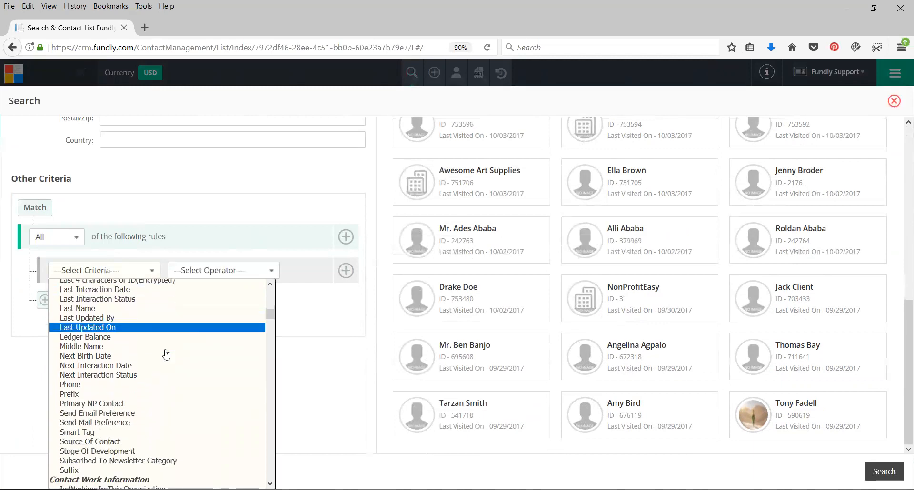
pyautogui.scroll(-1, 166, 355)
pyautogui.scroll(-9, 165, 353)
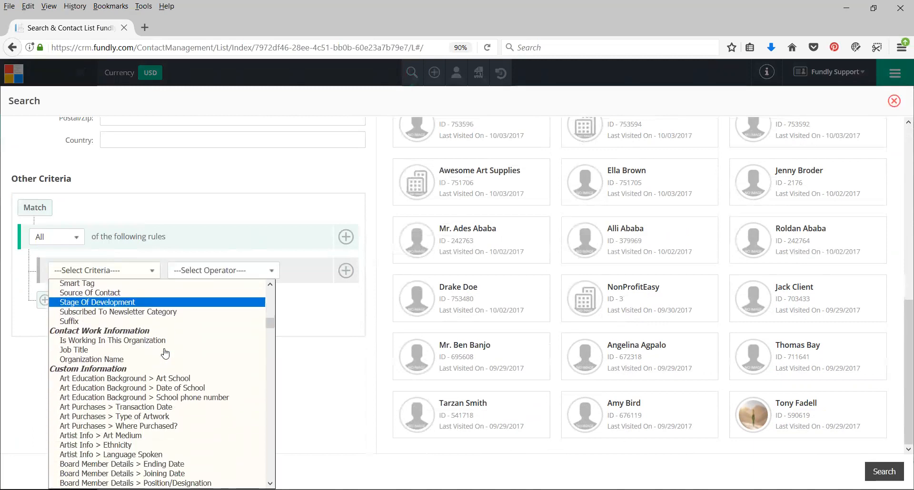
pyautogui.scroll(-20, 165, 353)
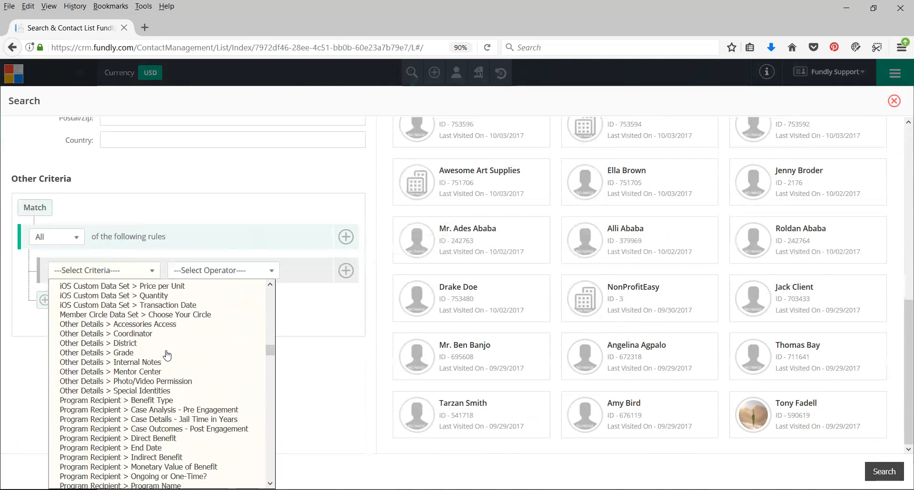
pyautogui.scroll(-2, 167, 356)
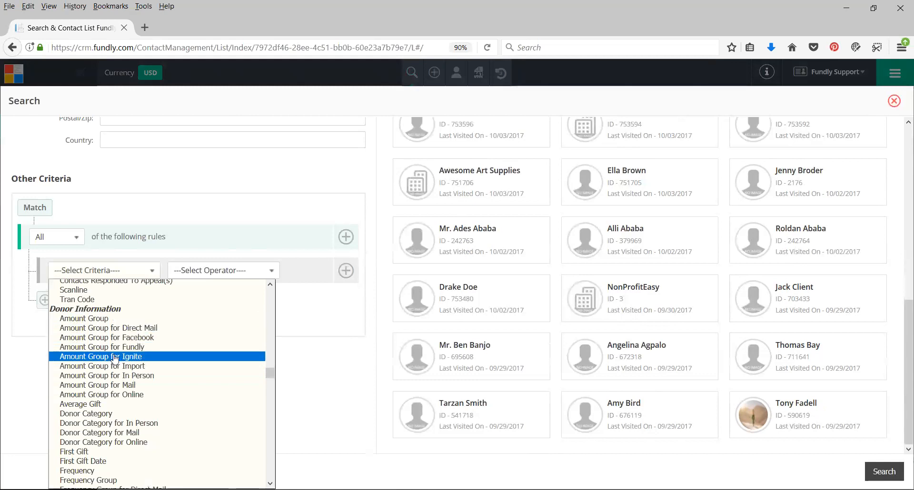
pyautogui.scroll(-2, 114, 362)
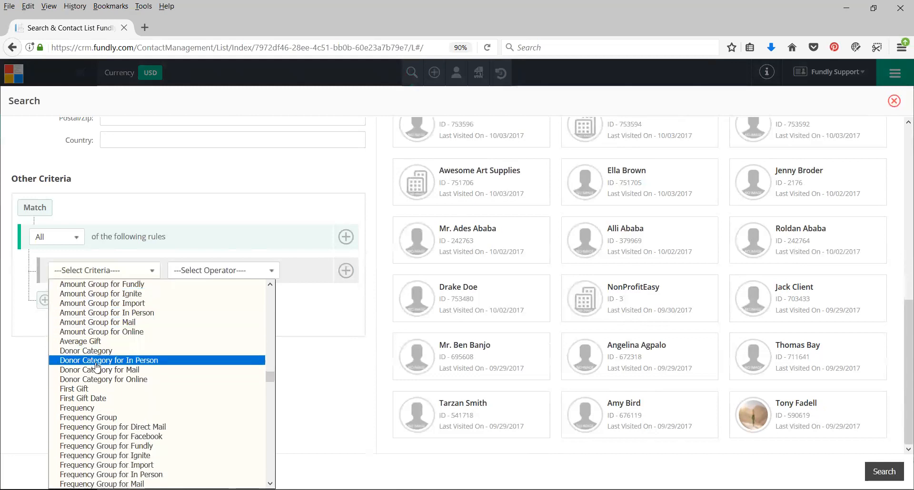
pyautogui.scroll(-2, 78, 367)
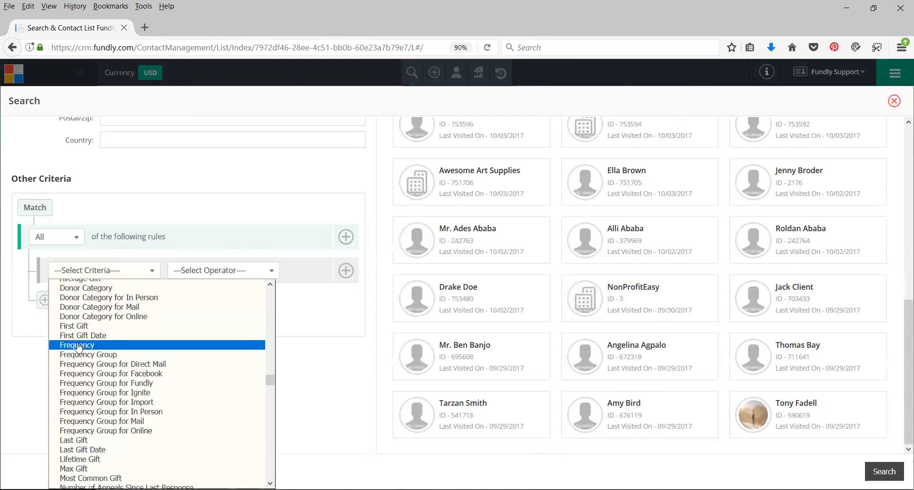
pyautogui.scroll(-7, 98, 361)
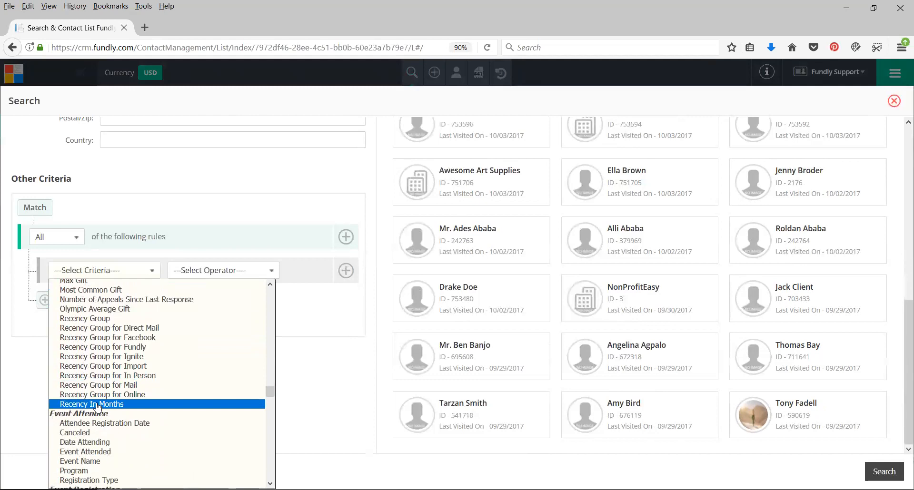
# Set the first search rule to Recency In Months with the operator Greater Than and the value 6
pyautogui.click(100, 406)
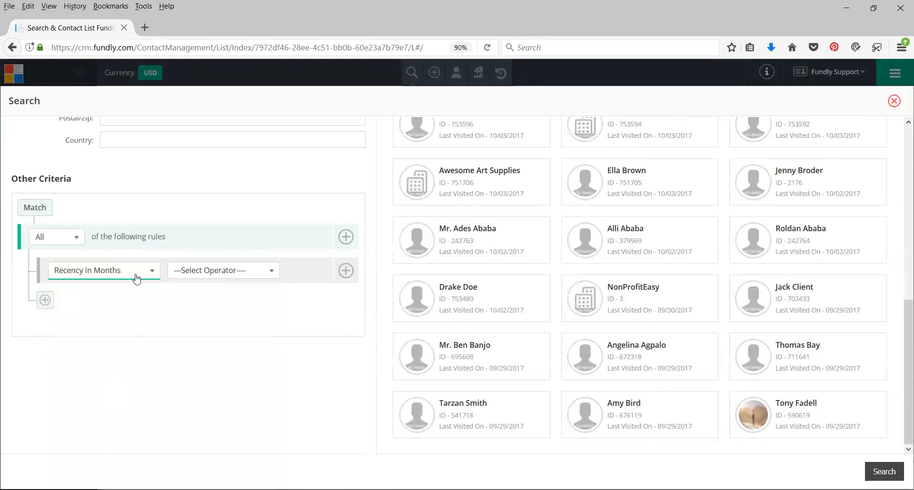
pyautogui.click(208, 270)
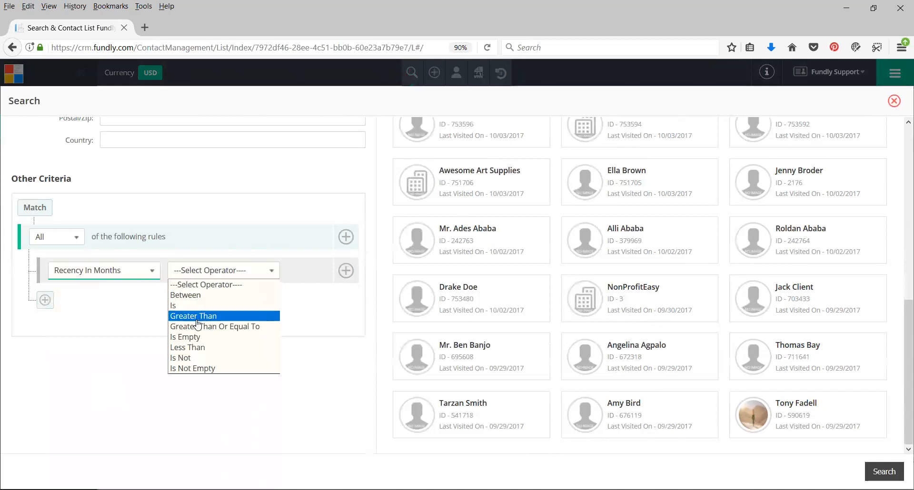
pyautogui.click(193, 350)
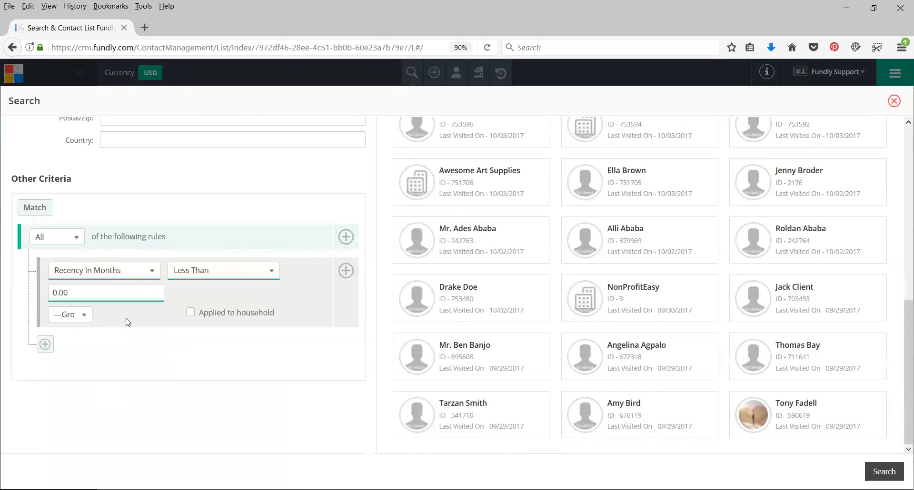
pyautogui.moveTo(98, 298); pyautogui.dragTo(25, 299)
pyautogui.write('6')
pyautogui.click(192, 272)
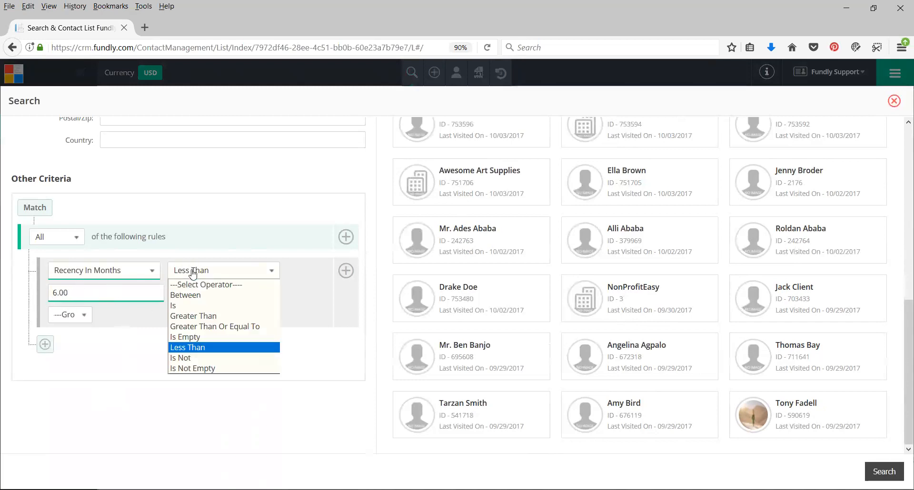
pyautogui.click(195, 318)
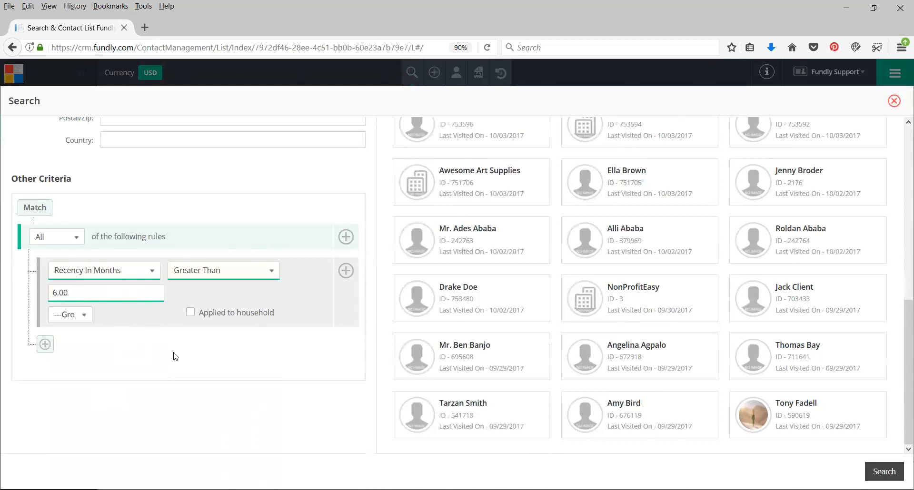
# Change the first rule's criterion to Recency Group and view its available operators
pyautogui.click(100, 278)
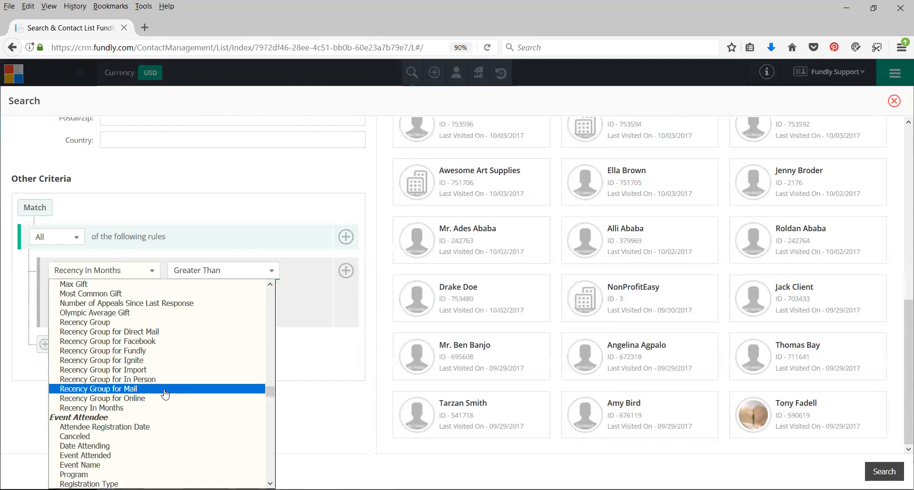
pyautogui.click(97, 323)
pyautogui.click(193, 281)
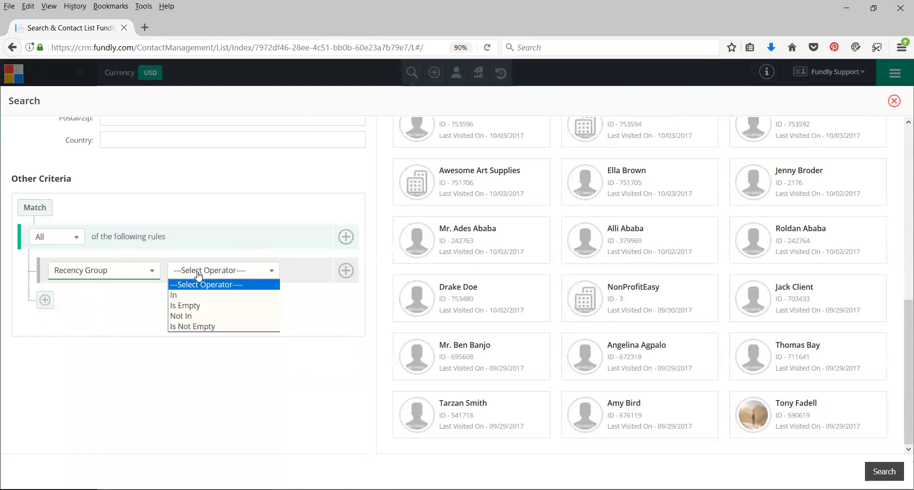
# Set the first search rule to Frequency with the operator Greater Than and the value 4
pyautogui.click(79, 270)
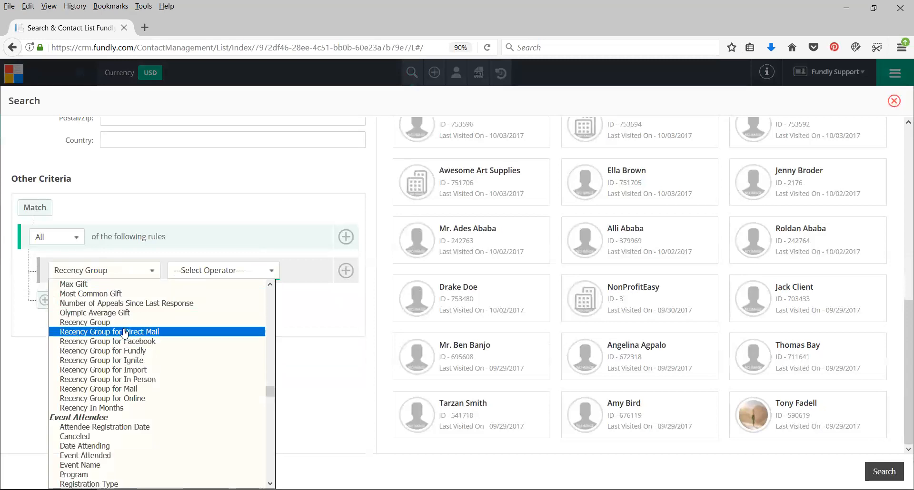
pyautogui.scroll(1, 113, 317)
pyautogui.scroll(3, 114, 317)
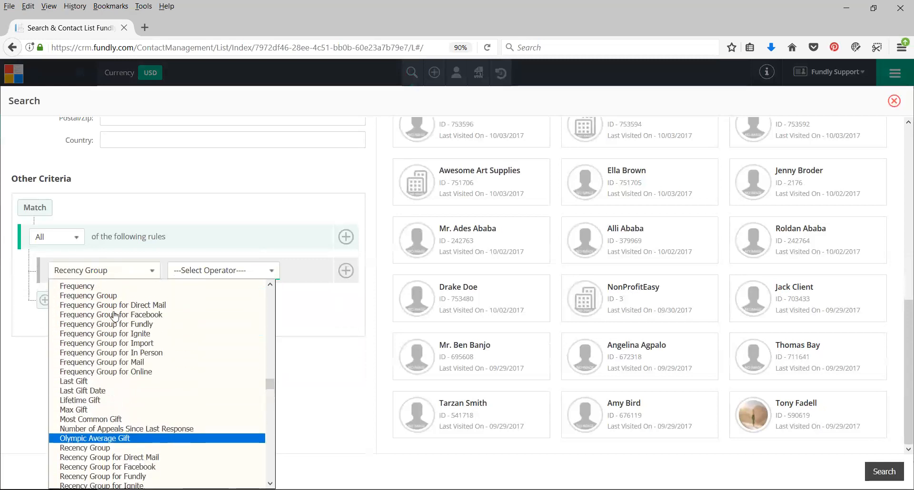
pyautogui.click(171, 286)
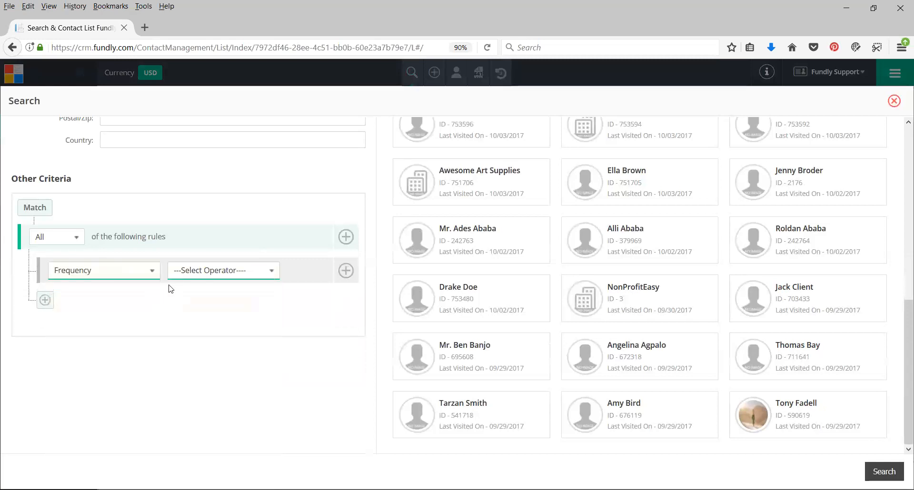
pyautogui.click(205, 275)
pyautogui.click(188, 316)
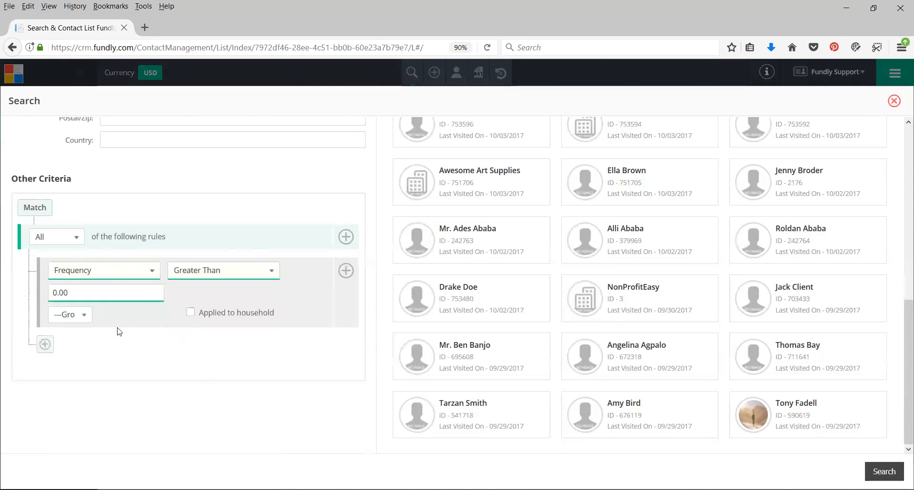
pyautogui.moveTo(91, 293); pyautogui.dragTo(51, 328)
pyautogui.write('4')
pyautogui.click(131, 371)
# Add a second search rule on Gift Date with the operator Between
pyautogui.click(346, 270)
pyautogui.click(83, 350)
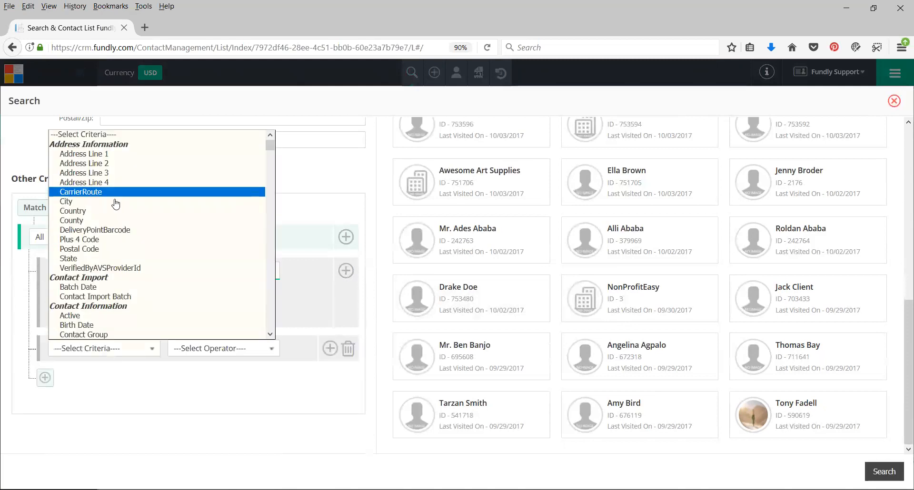
pyautogui.scroll(-5, 133, 239)
pyautogui.scroll(-20, 114, 238)
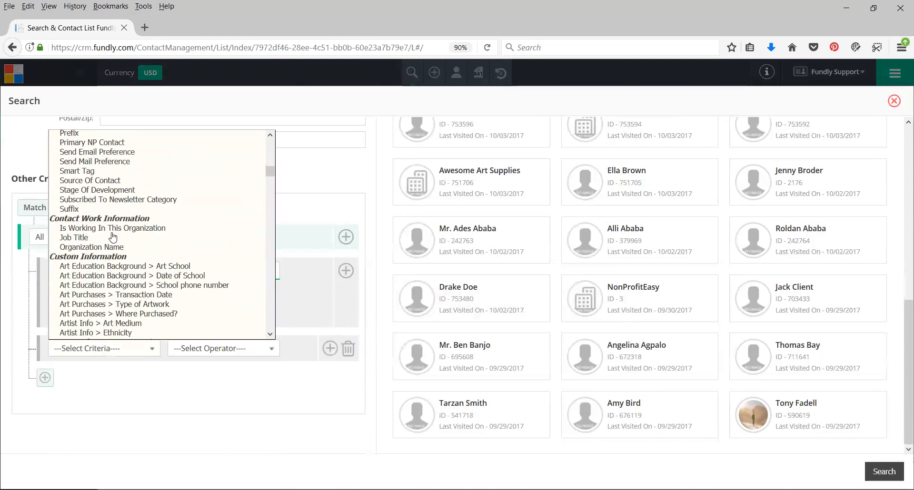
pyautogui.scroll(-20, 112, 243)
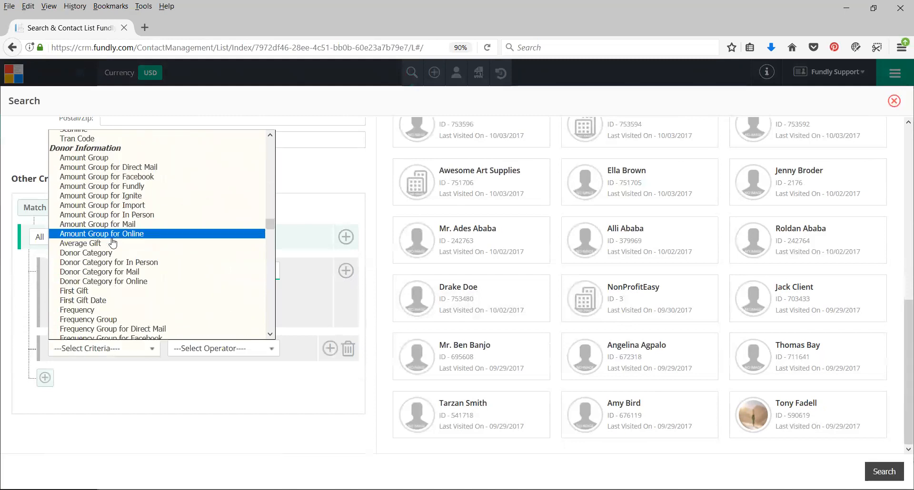
pyautogui.scroll(-7, 111, 243)
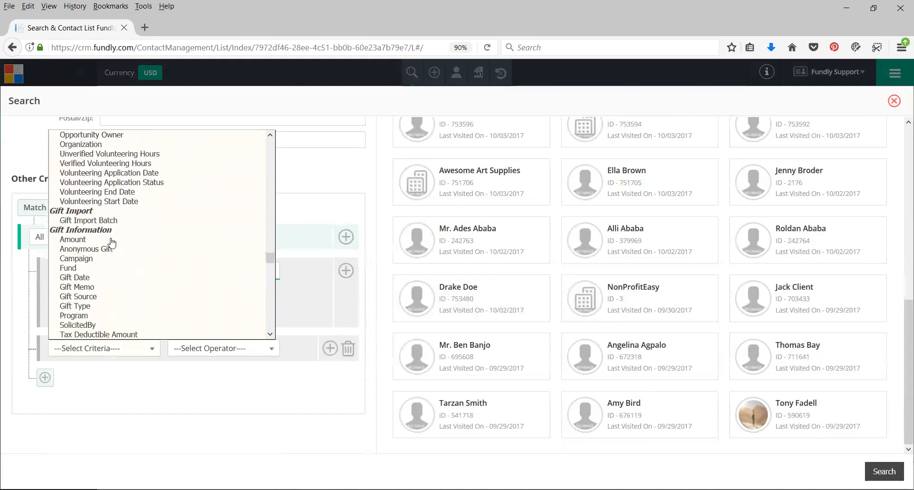
pyautogui.click(89, 279)
pyautogui.click(208, 350)
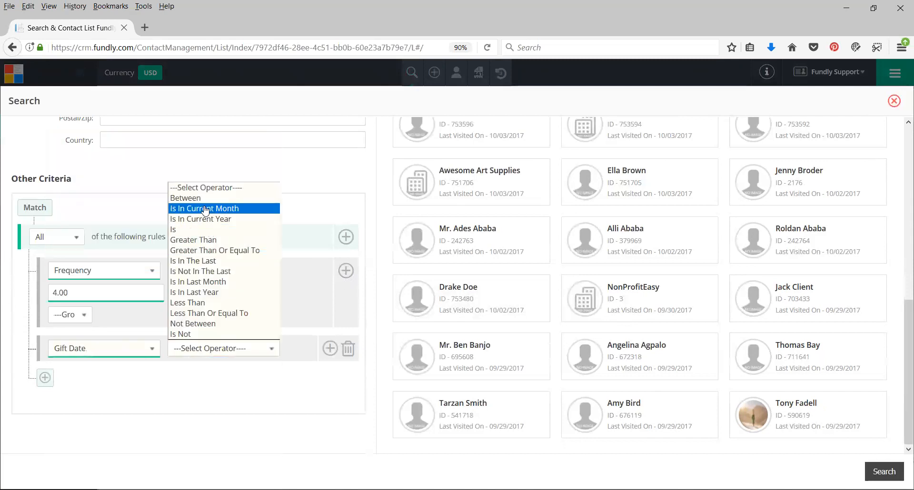
pyautogui.click(200, 199)
# Set the Gift Date range from 01/01/2017 to 12/31/2017
pyautogui.click(99, 374)
pyautogui.write('01/01/')
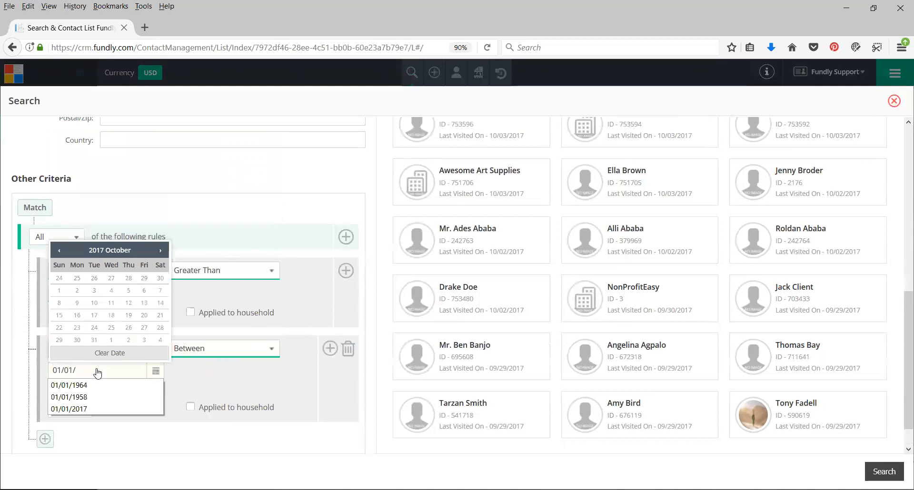
pyautogui.write('2017')
pyautogui.click(209, 373)
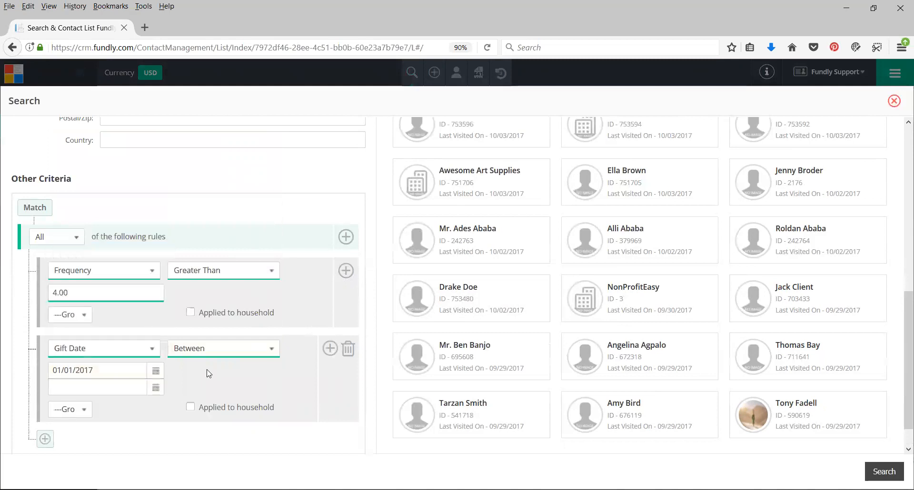
pyautogui.click(114, 389)
pyautogui.write('12/31/2017')
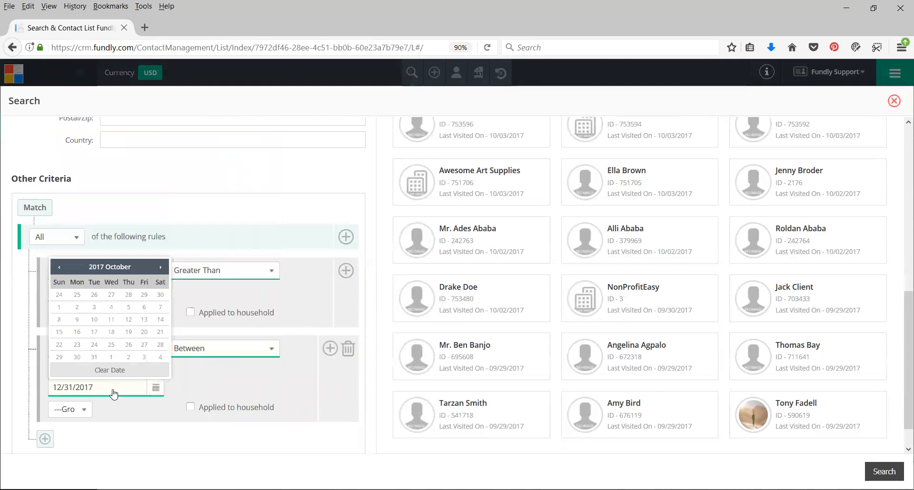
pyautogui.click(193, 385)
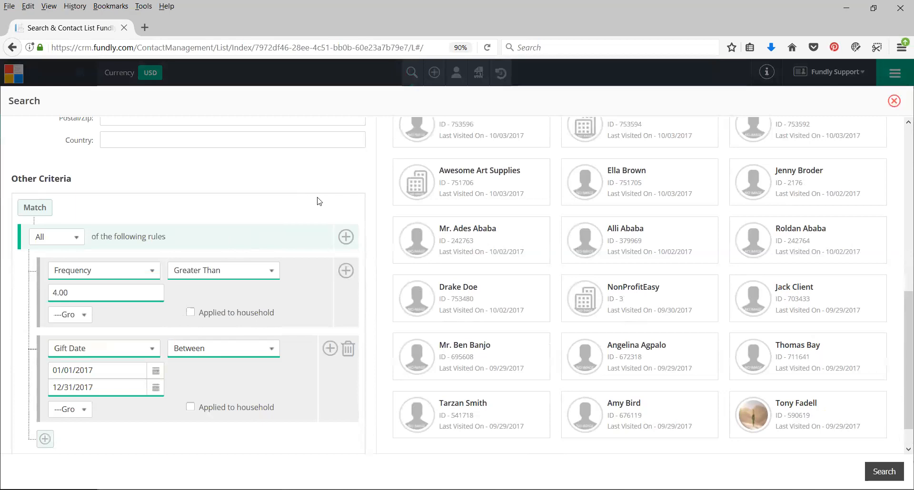
# Review the Donor Information criteria offered for the first search rule, from Amount Group through Recency In Months
pyautogui.click(103, 274)
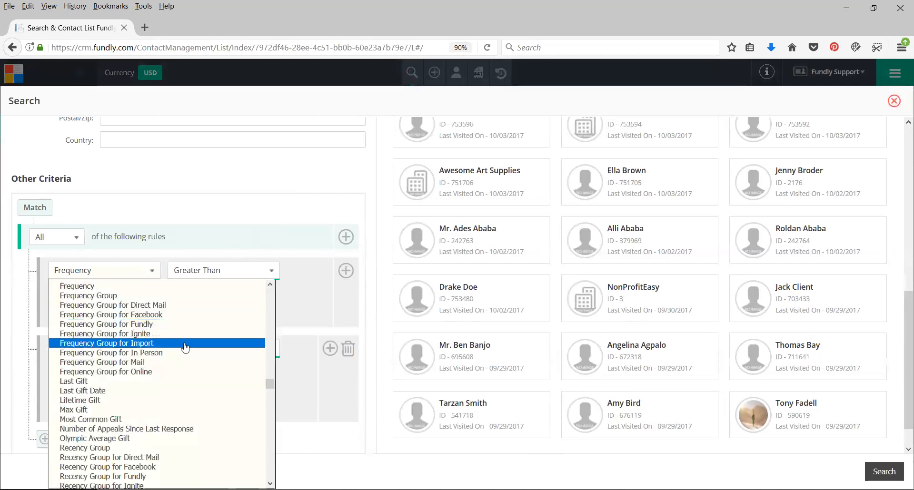
pyautogui.scroll(1, 113, 317)
pyautogui.scroll(10, 113, 317)
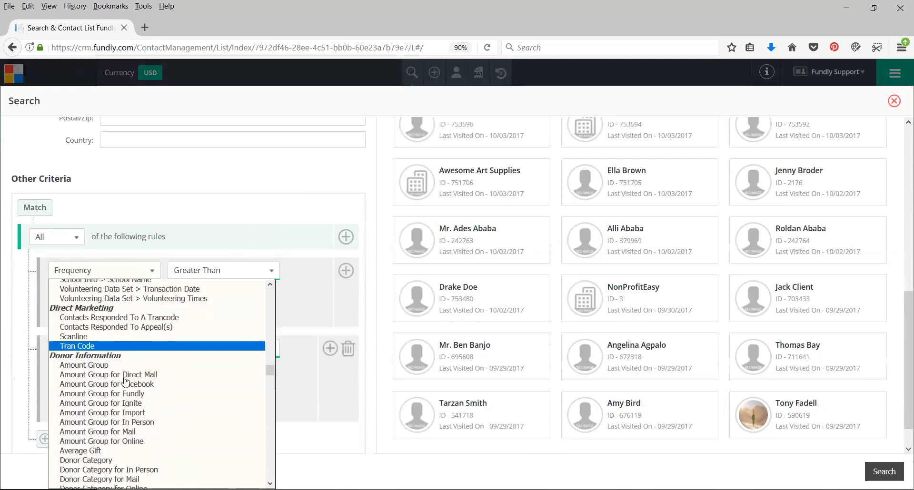
pyautogui.scroll(-3, 105, 384)
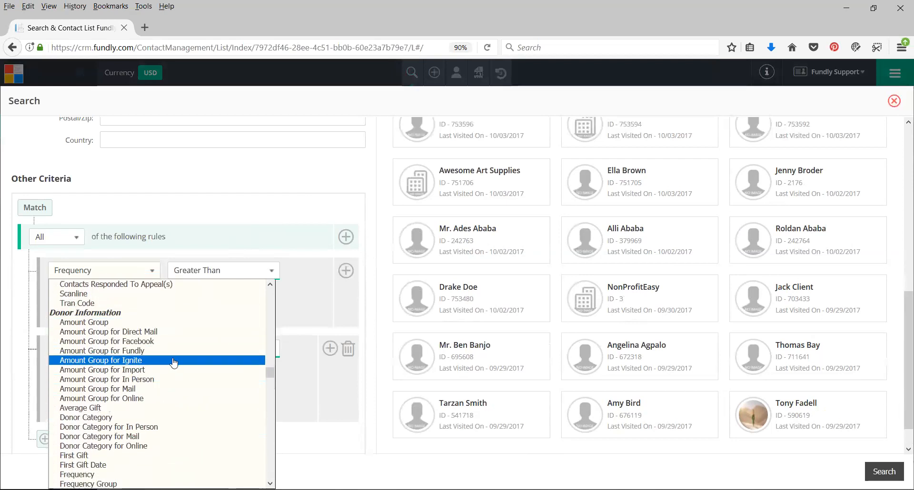
pyautogui.scroll(-3, 174, 364)
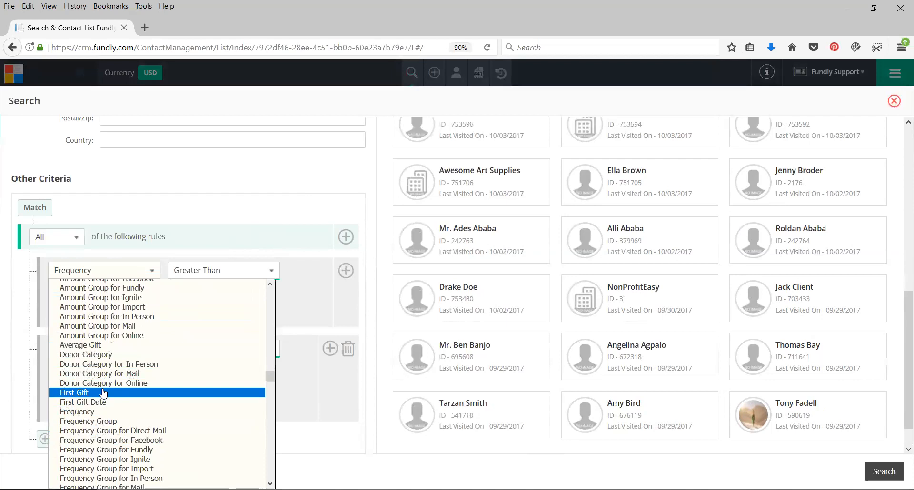
pyautogui.scroll(-5, 103, 393)
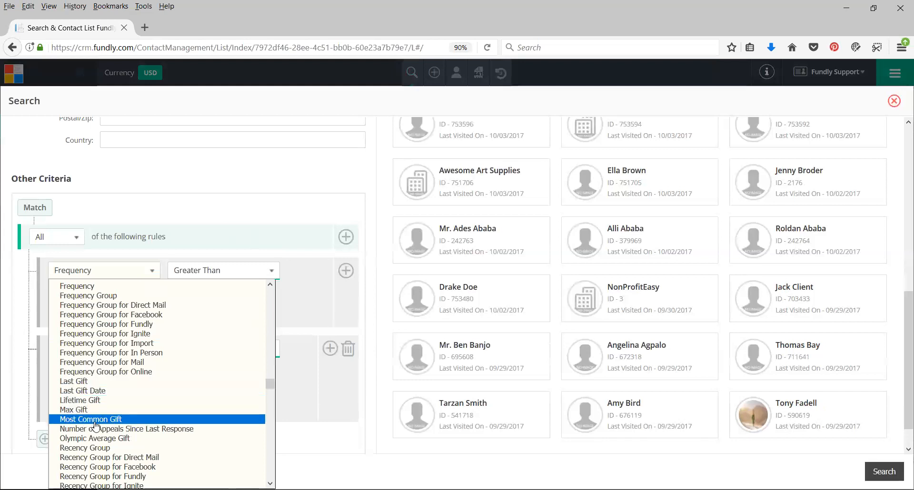
pyautogui.scroll(-2, 95, 424)
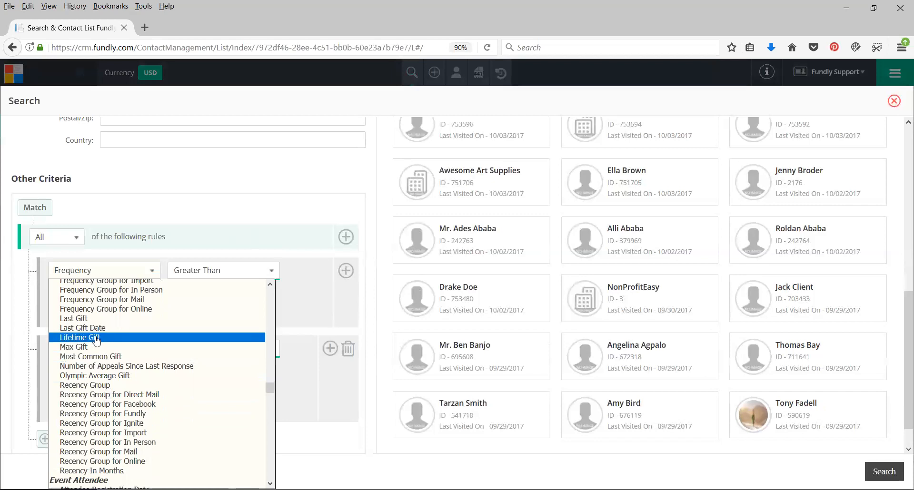
pyautogui.scroll(-2, 100, 333)
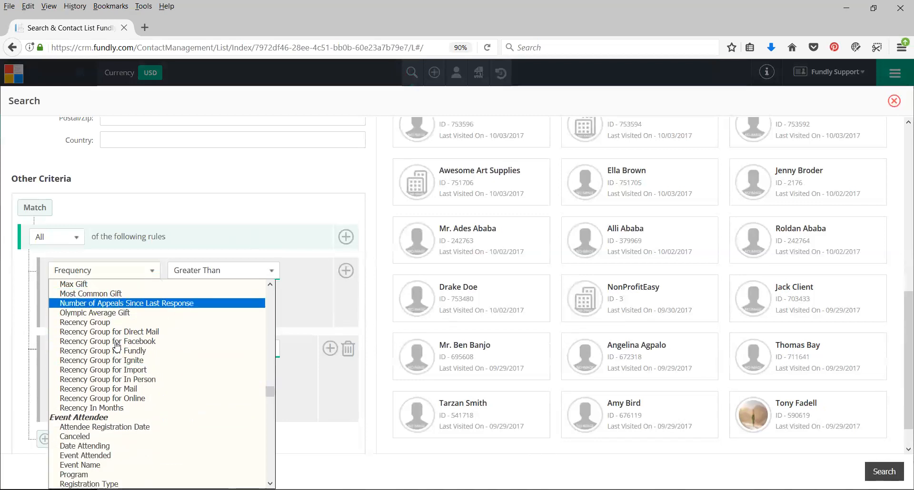
pyautogui.scroll(4, 123, 329)
pyautogui.scroll(7, 130, 322)
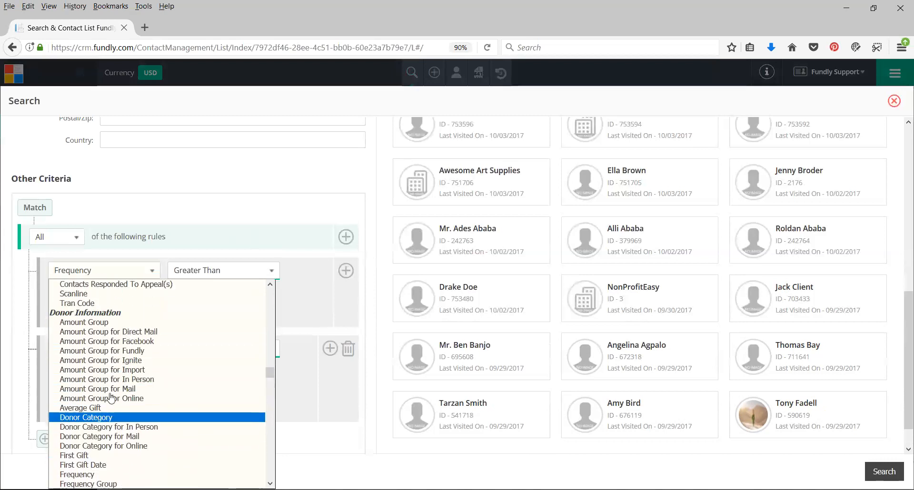
# Examine the first rule's event, Fundly Connect, membership, mentee, mentor and pledge criteria, and close the list without choosing one
pyautogui.scroll(-11, 114, 385)
pyautogui.scroll(-7, 128, 353)
pyautogui.scroll(2, 128, 350)
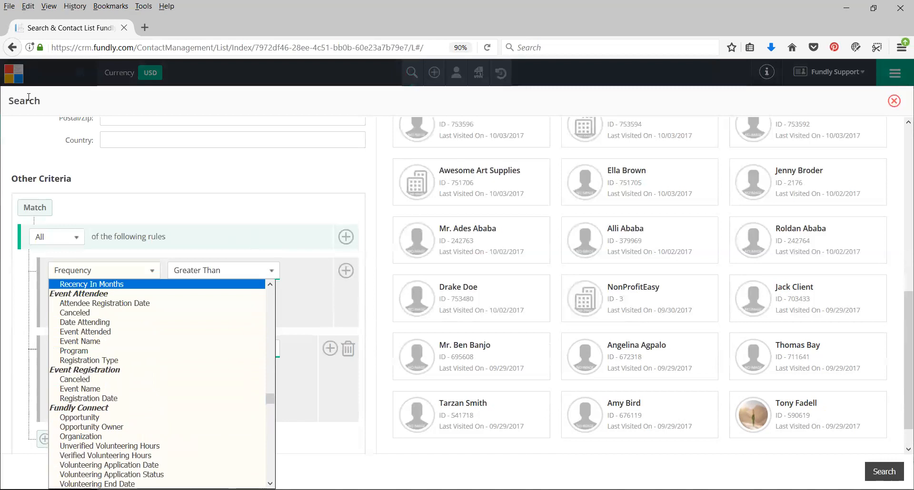
pyautogui.scroll(-7, 151, 388)
pyautogui.scroll(-10, 150, 388)
pyautogui.scroll(-4, 149, 384)
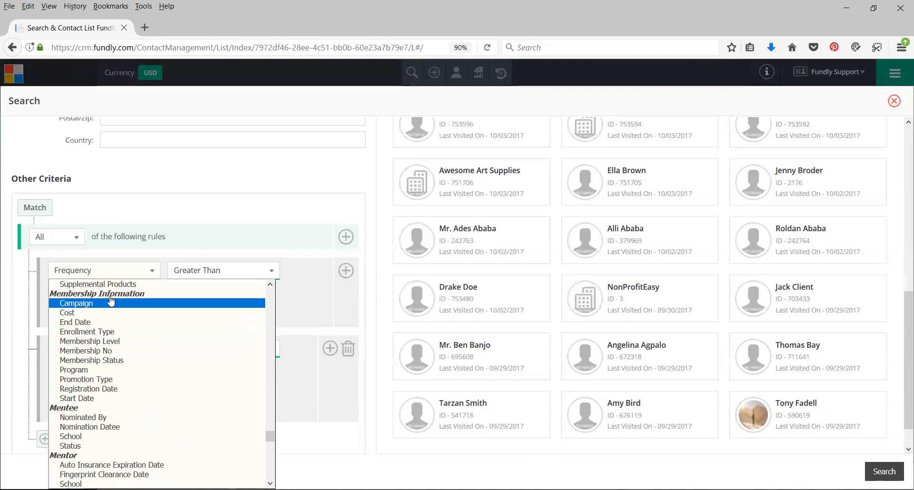
pyautogui.scroll(4, 129, 347)
pyautogui.scroll(-9, 134, 352)
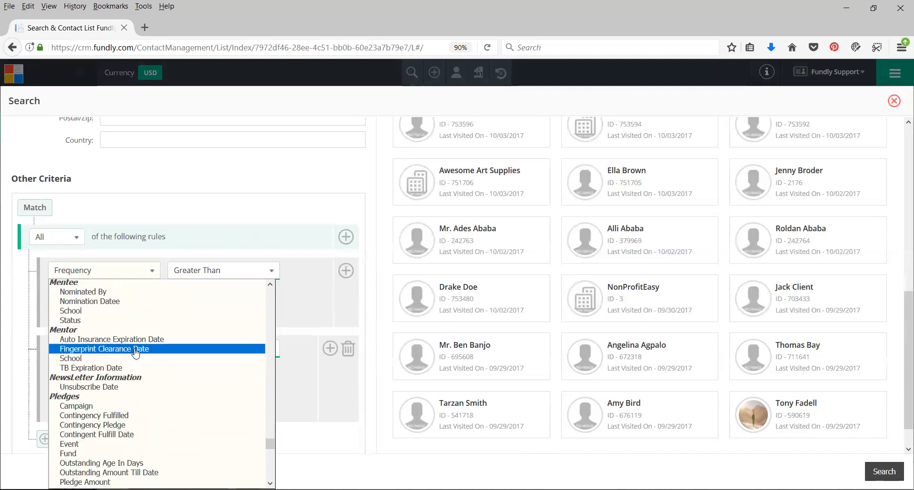
pyautogui.scroll(4, 134, 352)
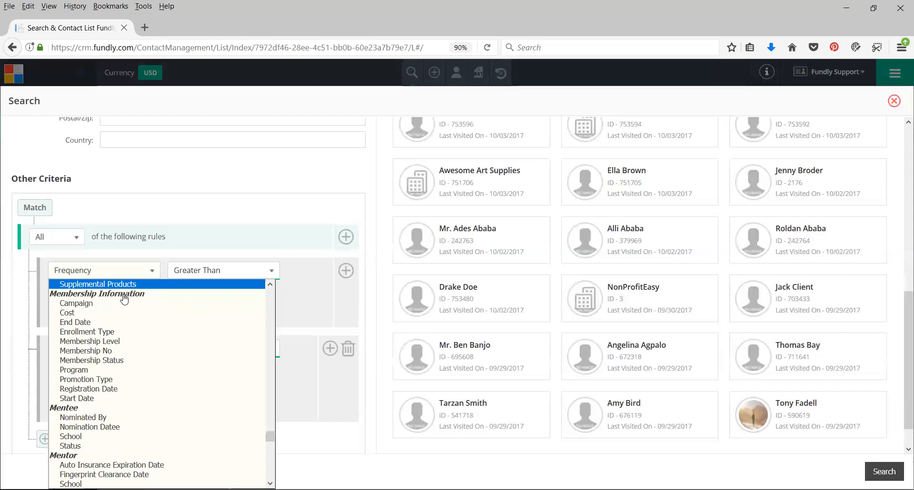
pyautogui.click(253, 165)
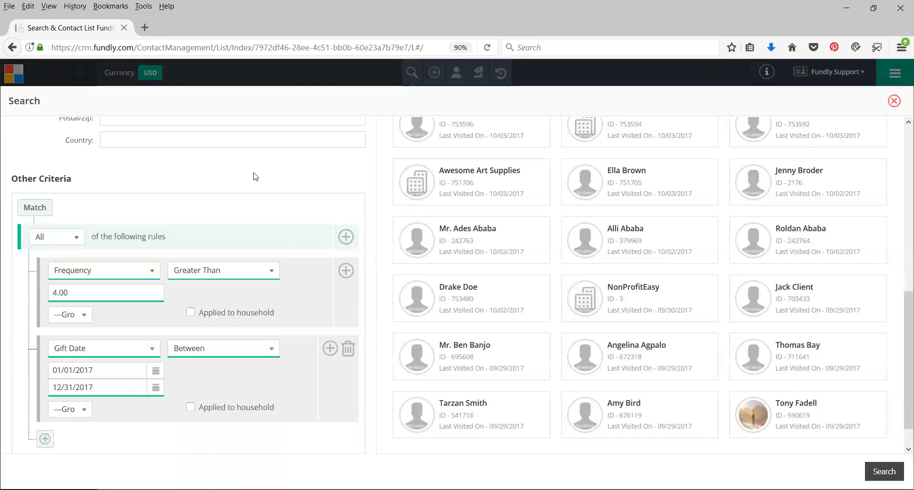